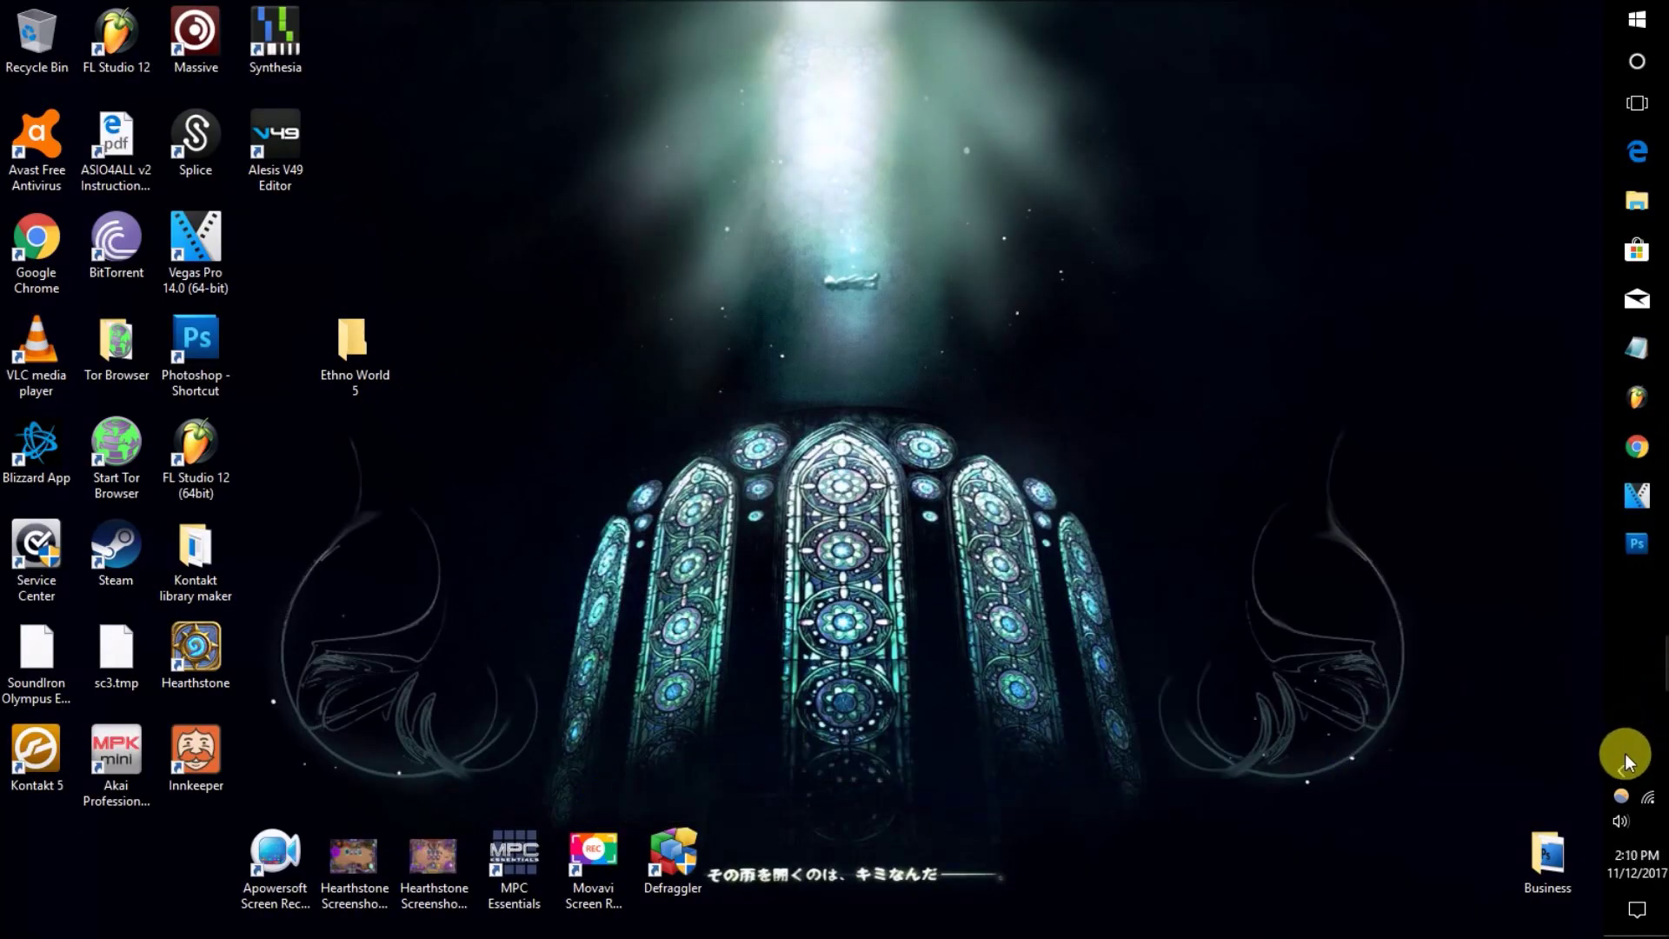
Step: In Windows sound settings, make the Yeti Stereo Microphone the recording device
{"action": "right_click", "coordinate": [1625, 822]}
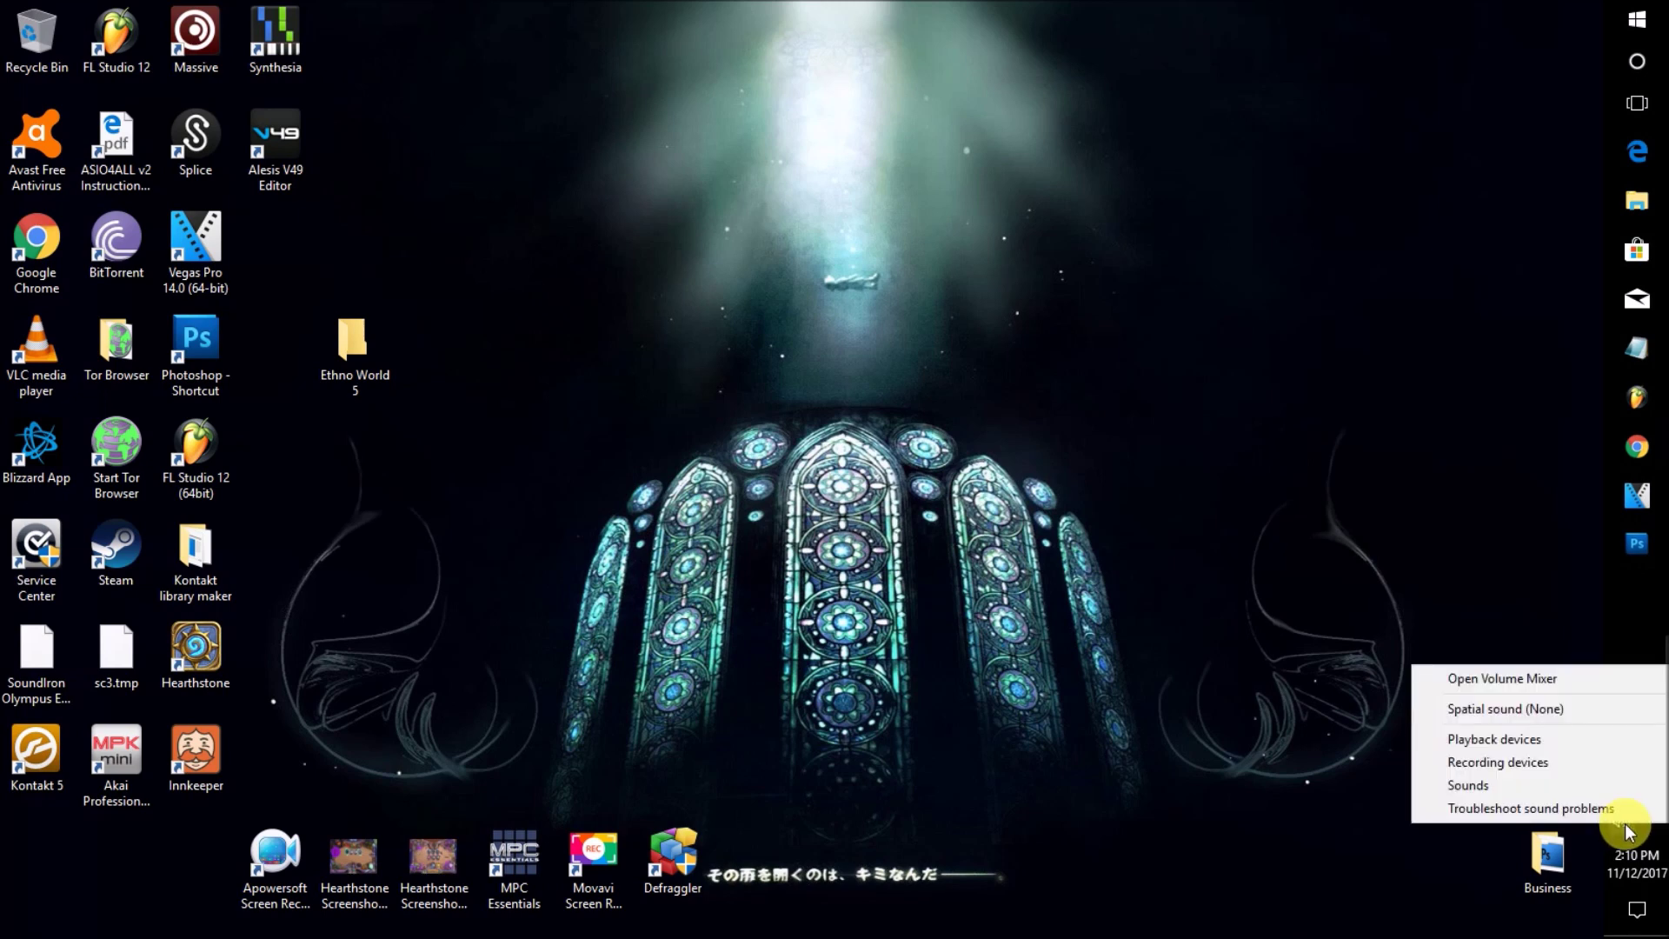
{"action": "left_click", "coordinate": [1521, 761]}
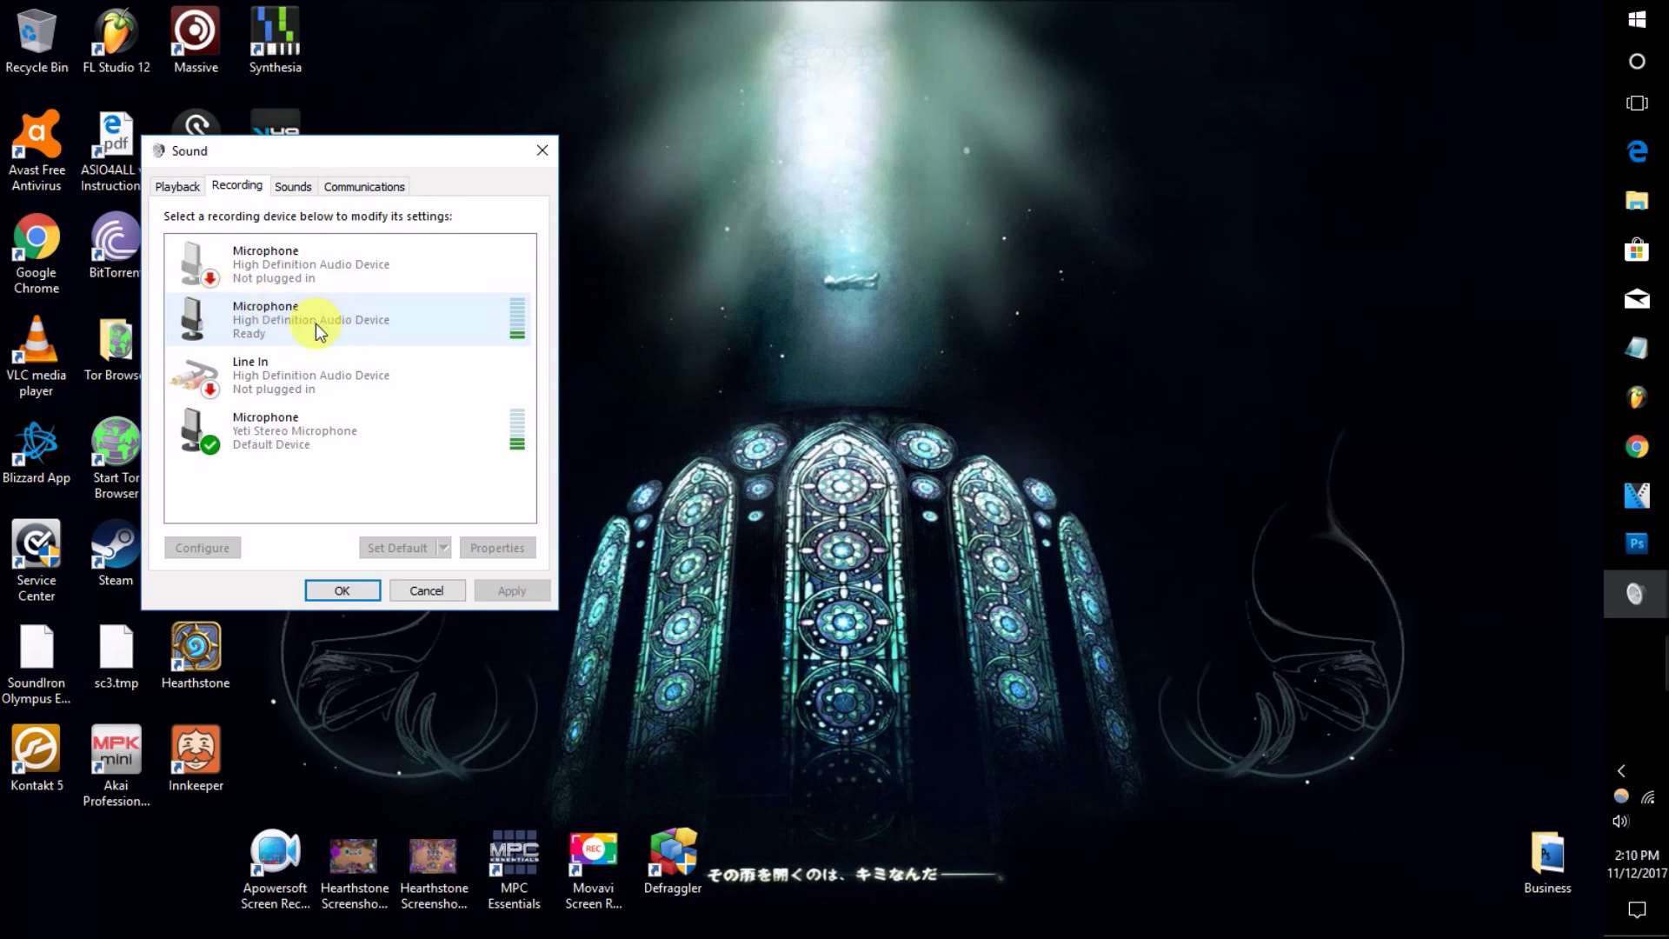
{"action": "left_click", "coordinate": [273, 424]}
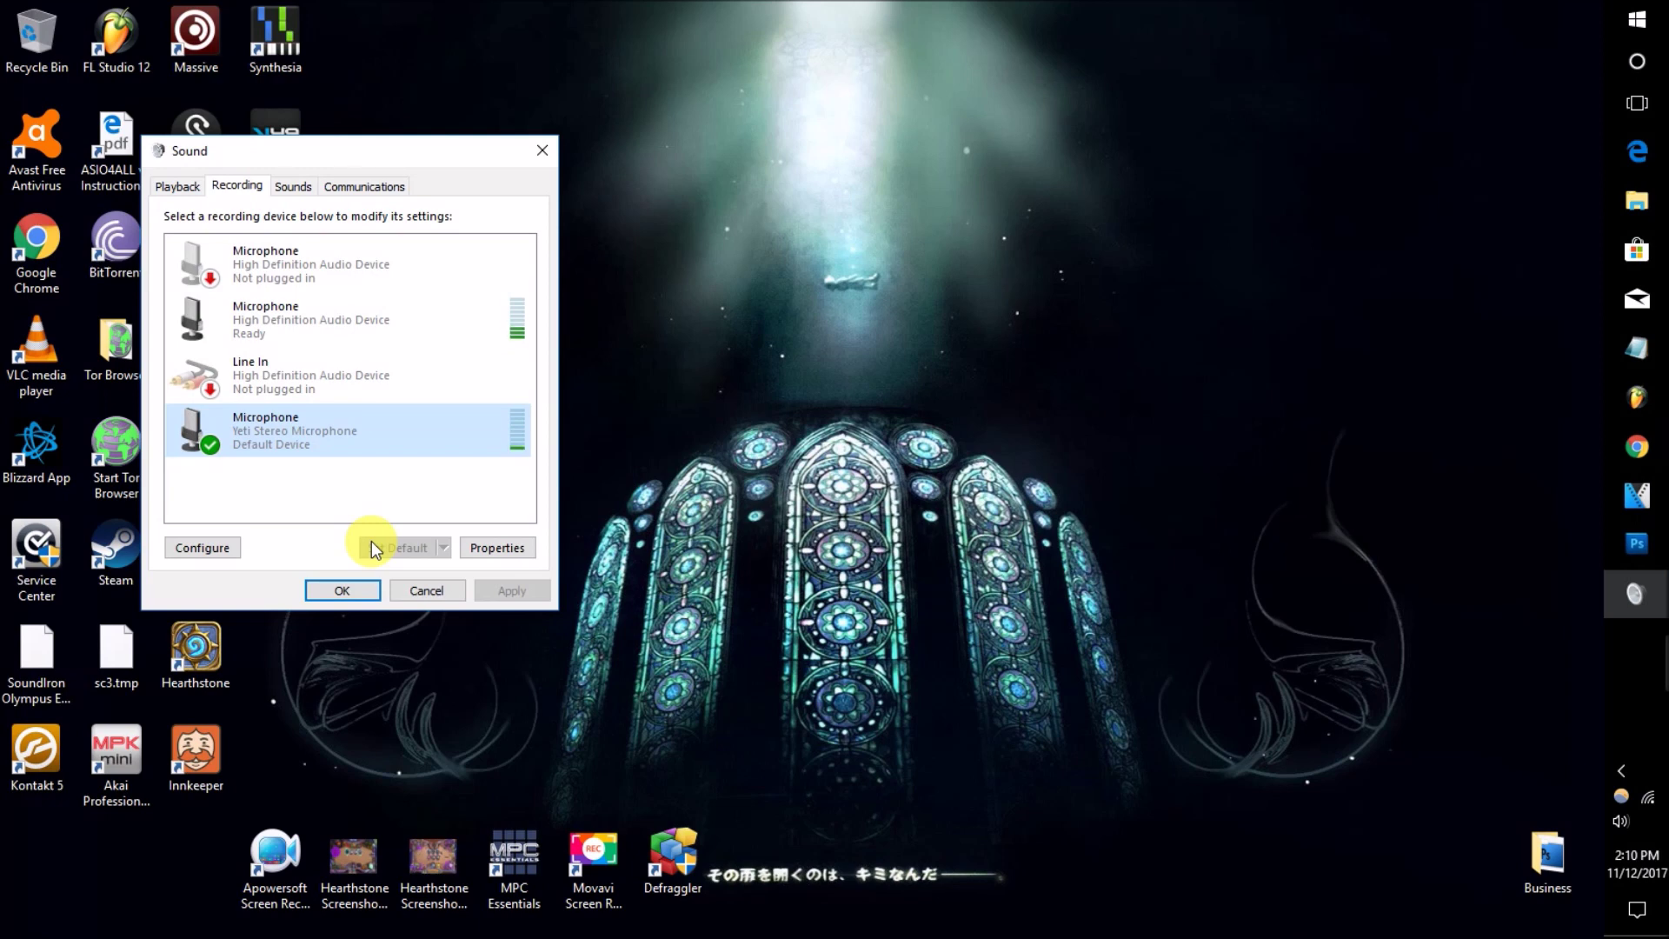
{"action": "left_click", "coordinate": [334, 322]}
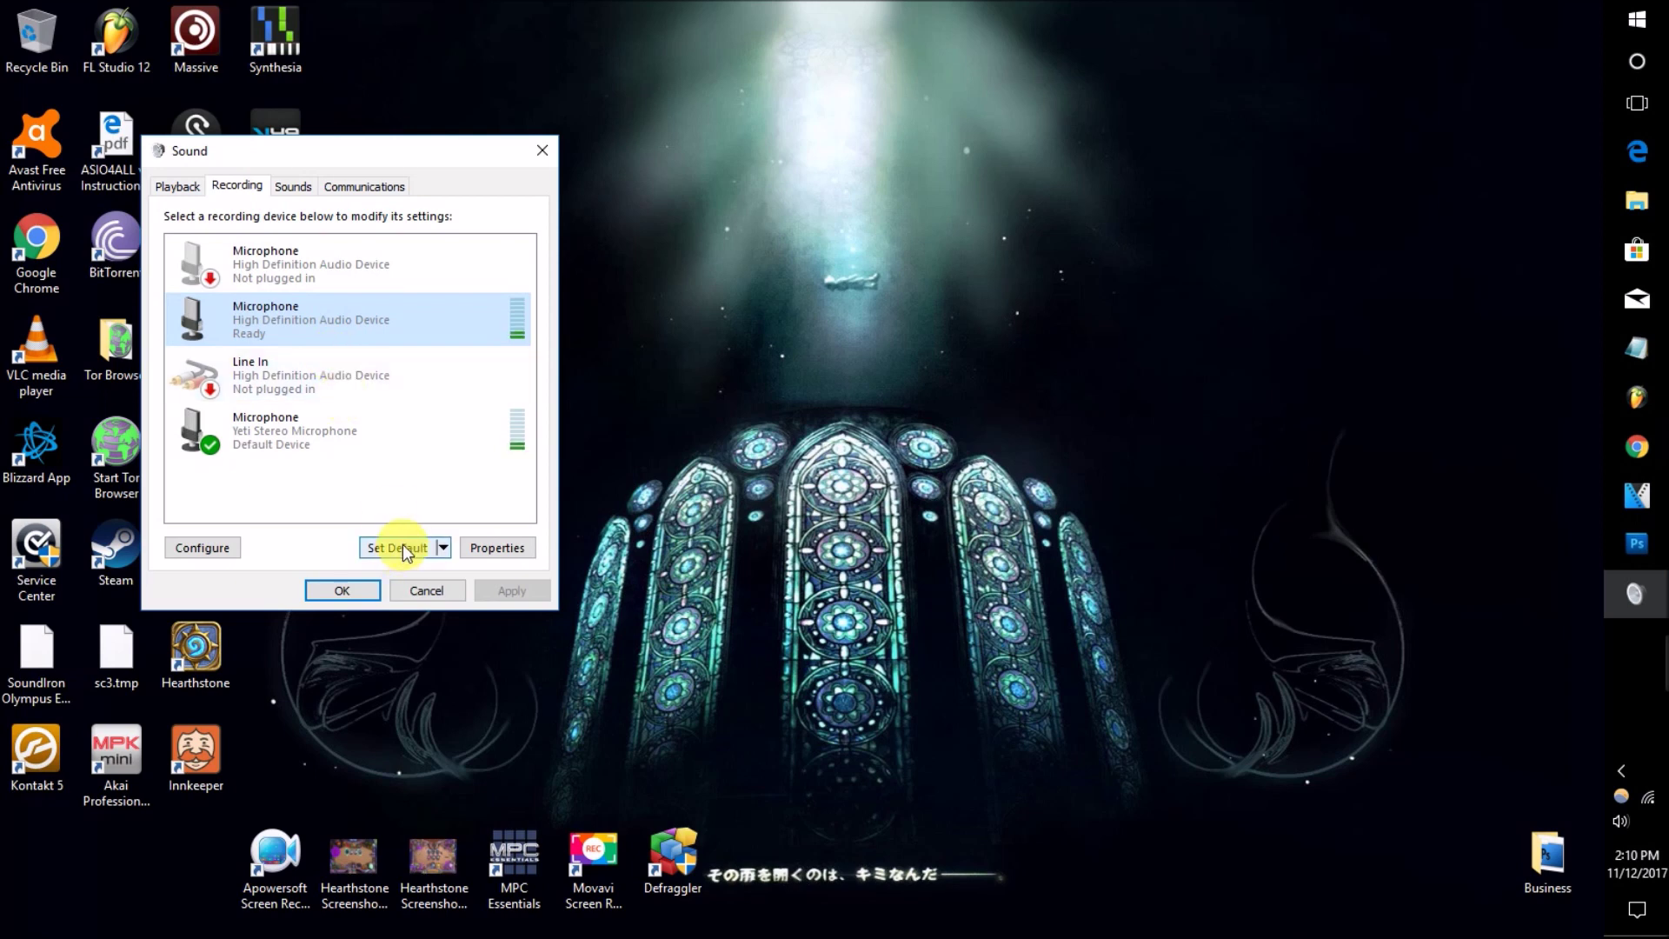
{"action": "left_click", "coordinate": [297, 418]}
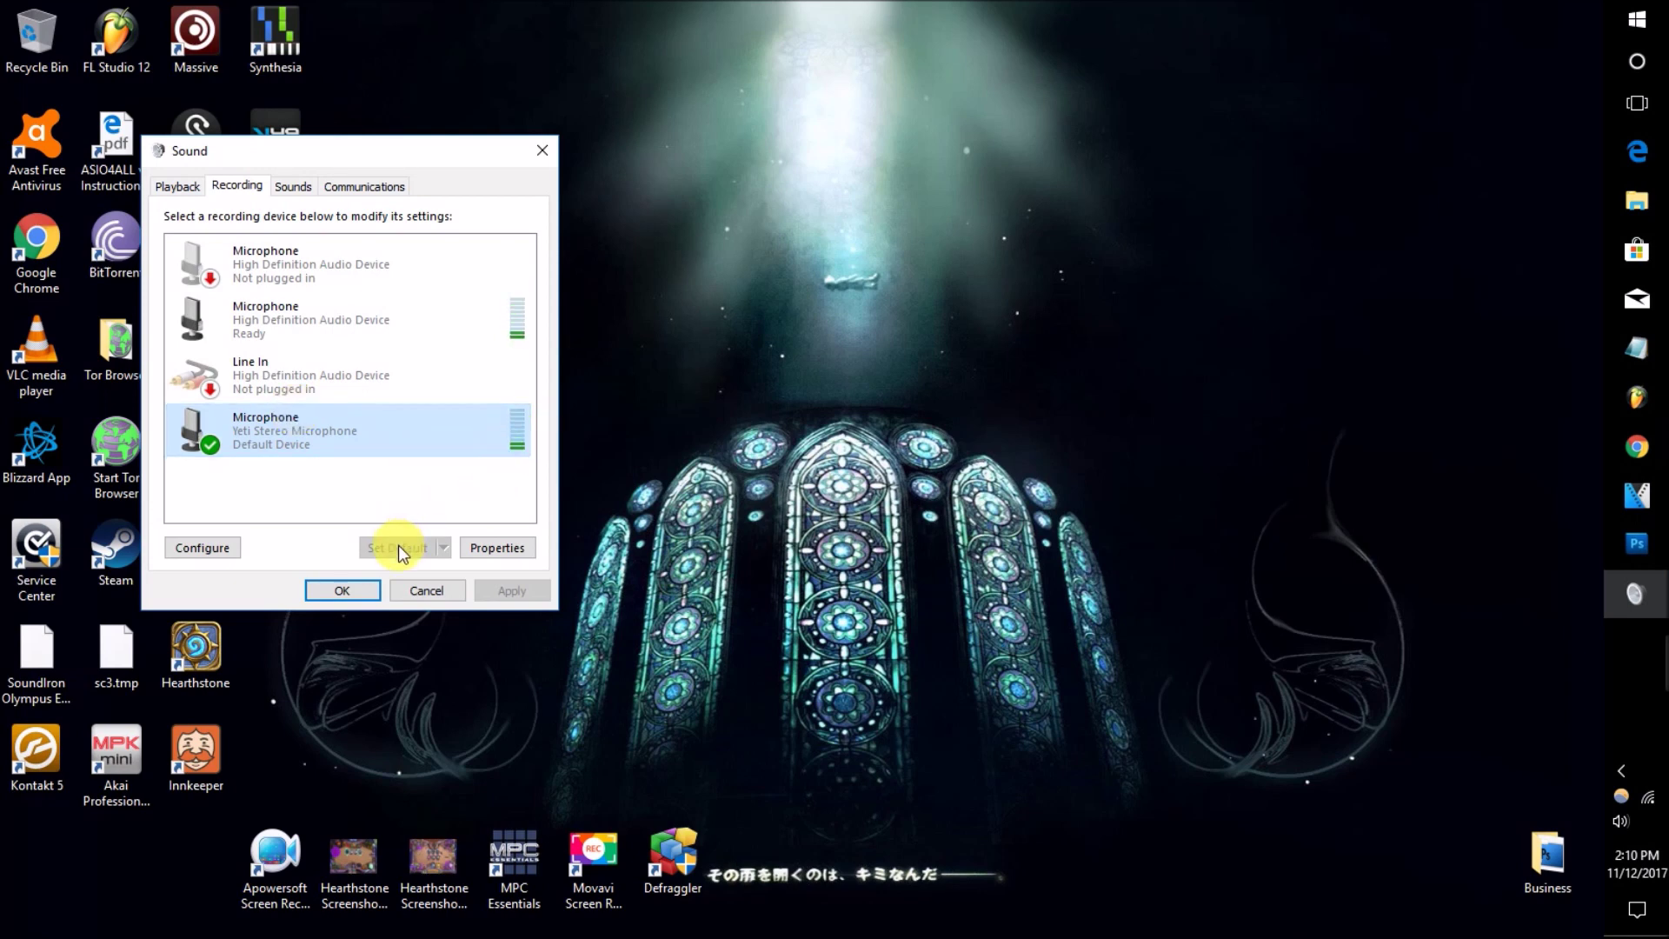
{"action": "left_click", "coordinate": [362, 591]}
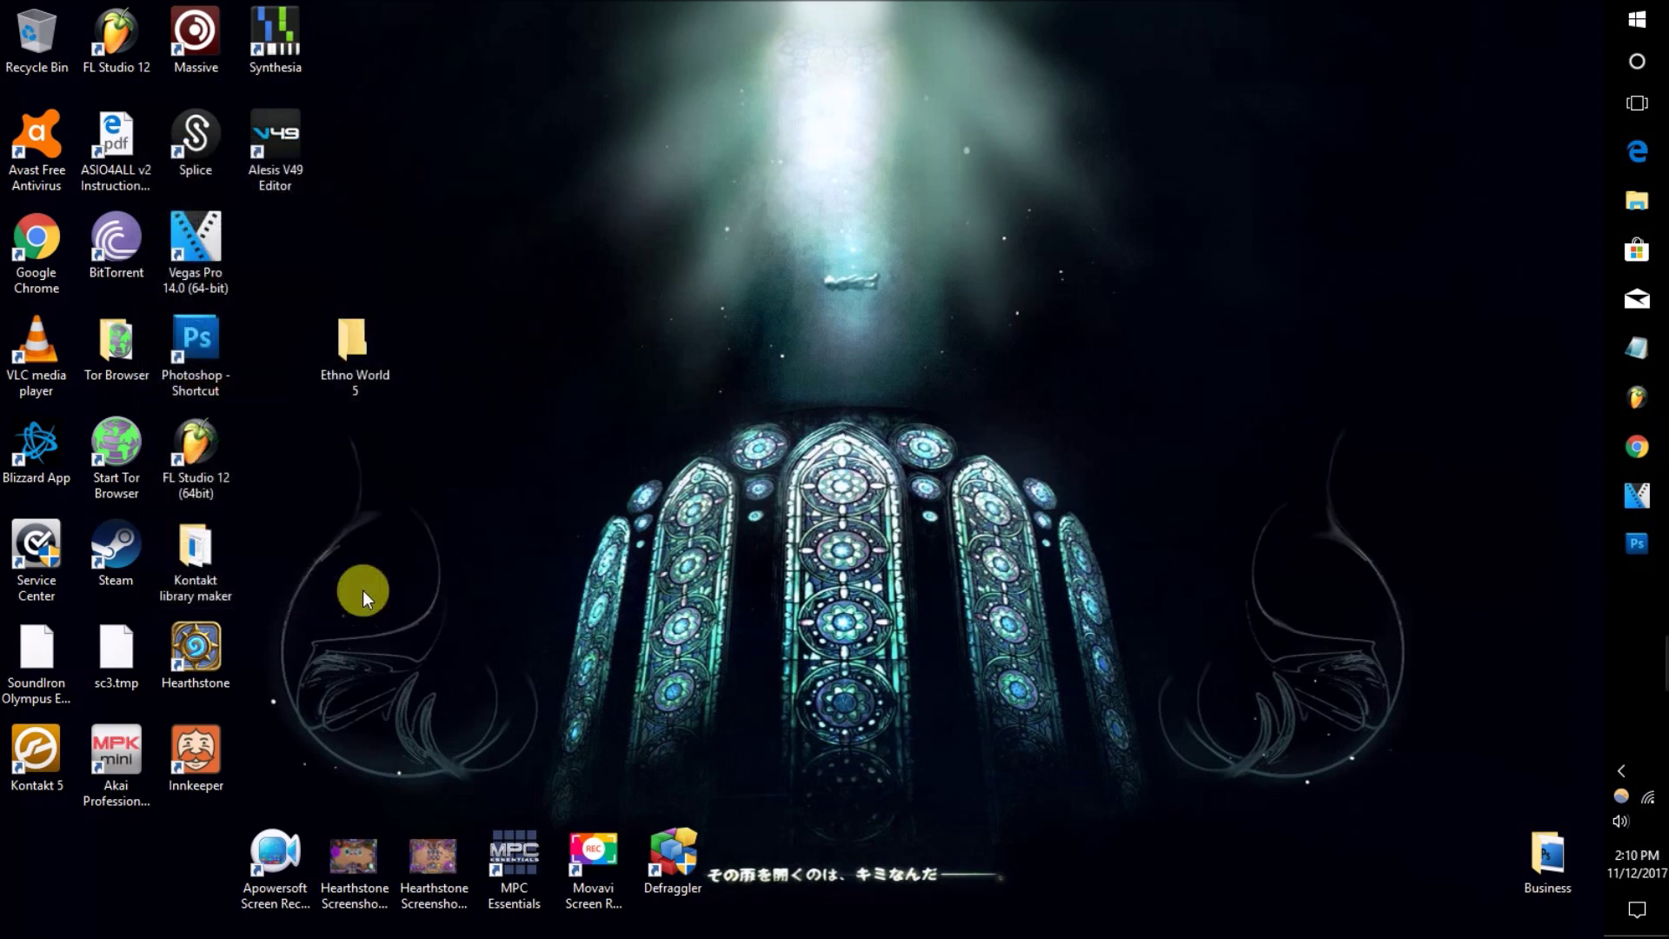
Step: Launch FL Studio 12 and start recording audio into the playlist as an audio clip
{"action": "left_click", "coordinate": [1649, 406]}
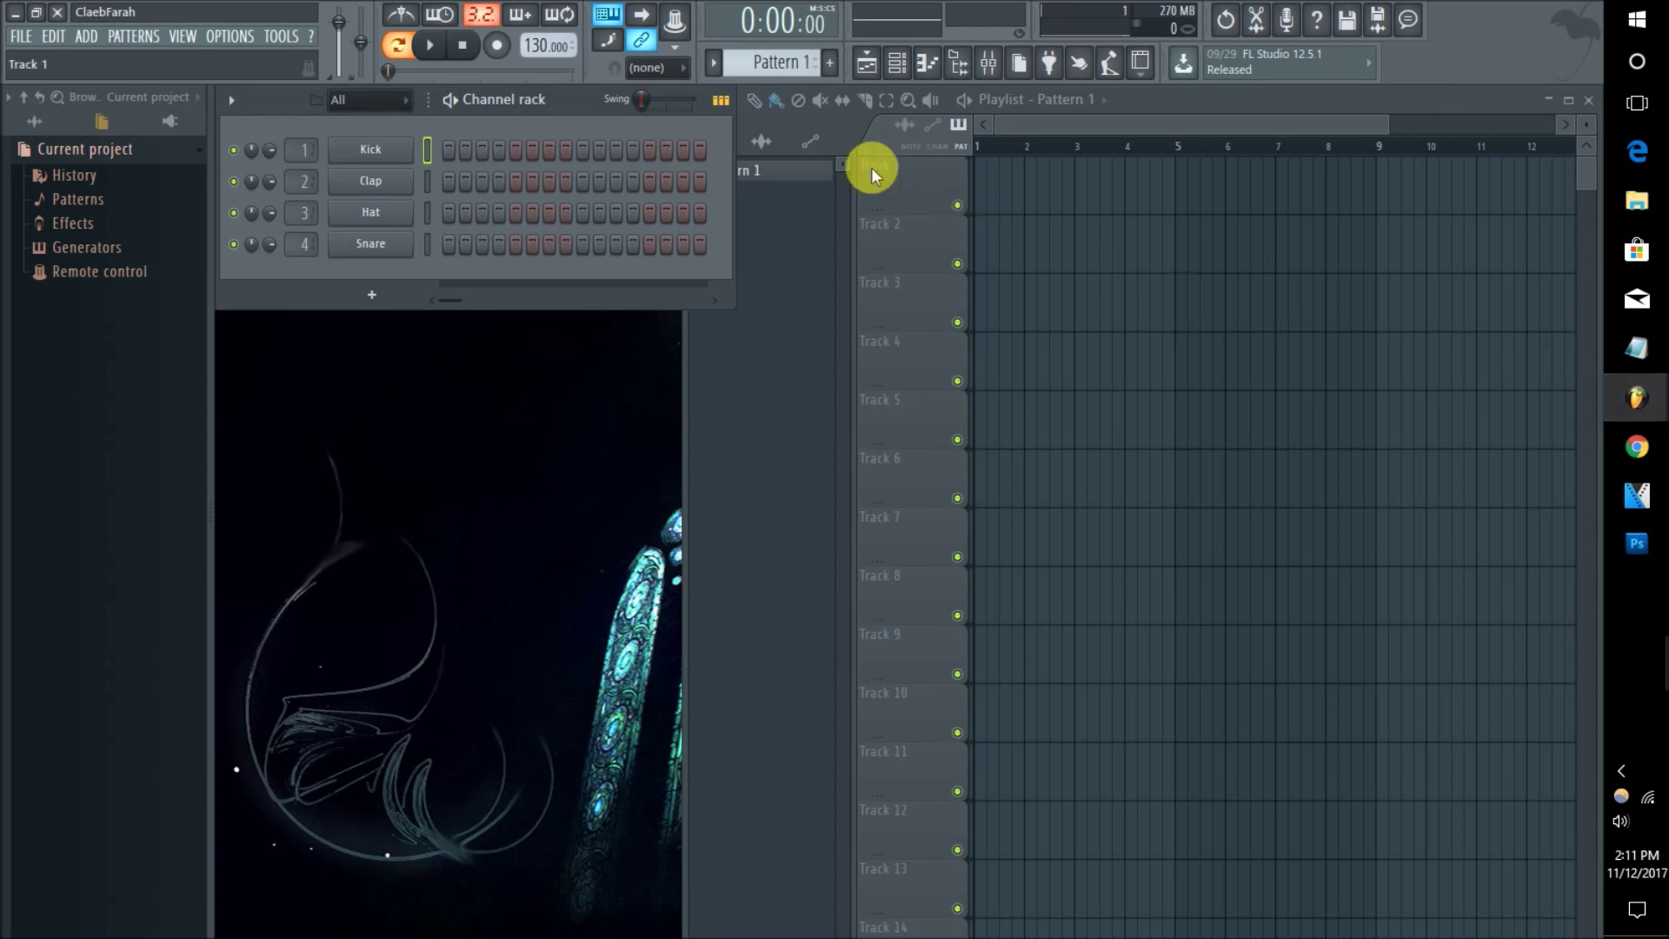
{"action": "left_click", "coordinate": [499, 49]}
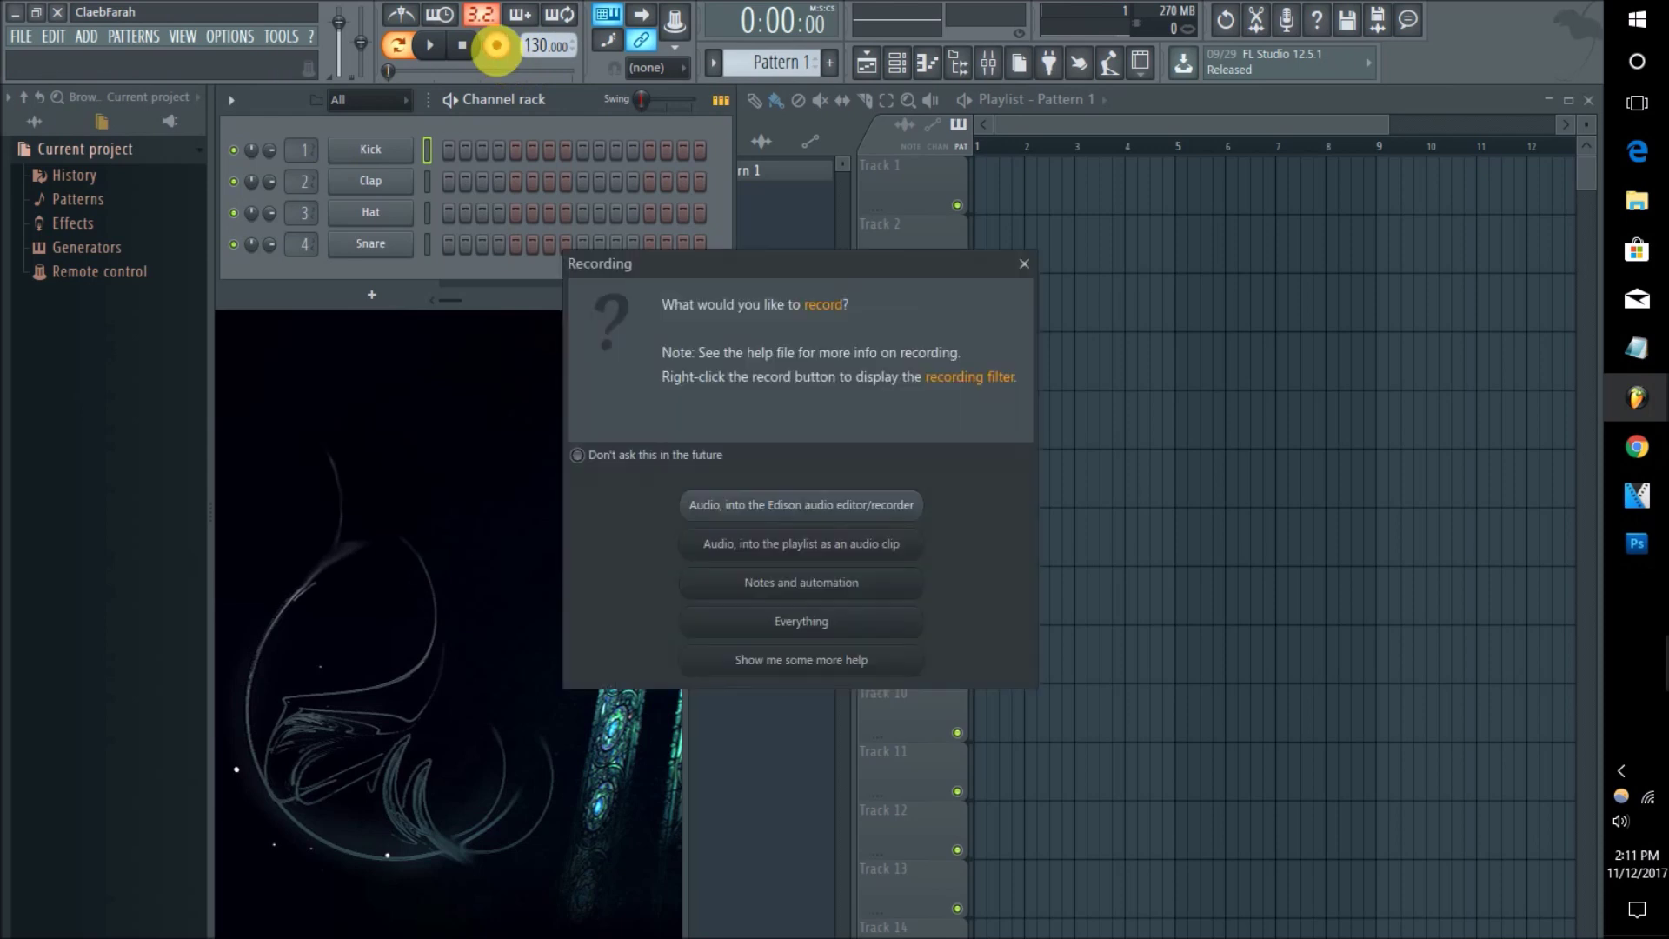
{"action": "left_click", "coordinate": [761, 547]}
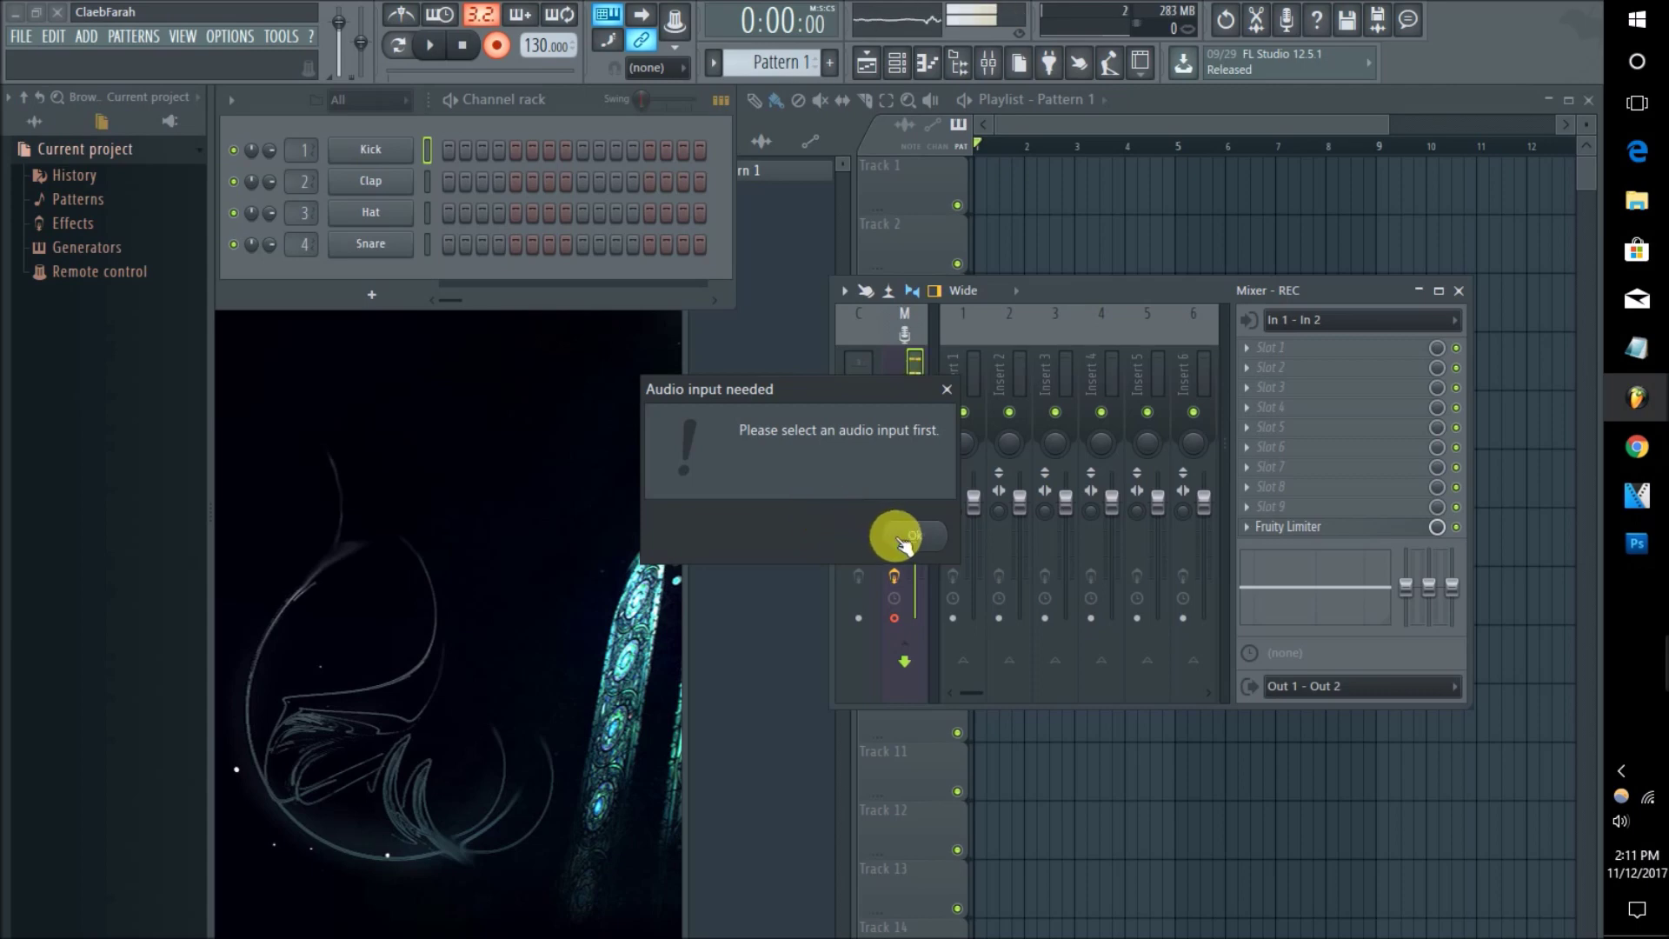
Step: Dismiss the 'Audio input needed' alert and set the REC track's audio input to (none)
{"action": "left_click", "coordinate": [904, 539]}
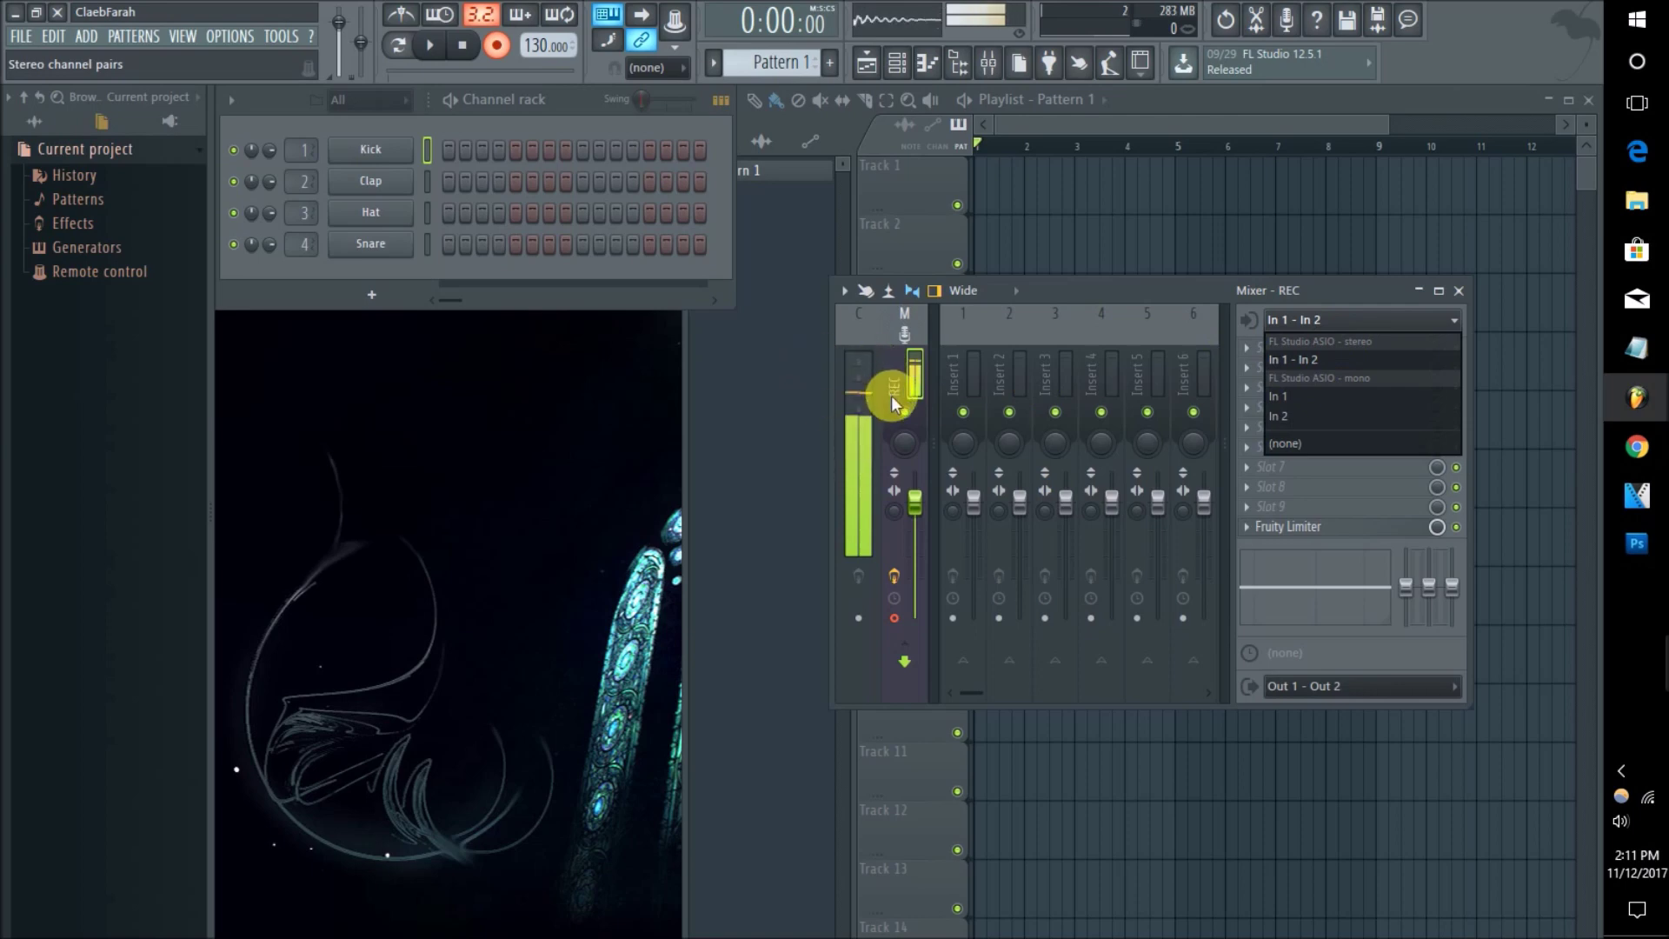
{"action": "left_click", "coordinate": [1301, 442]}
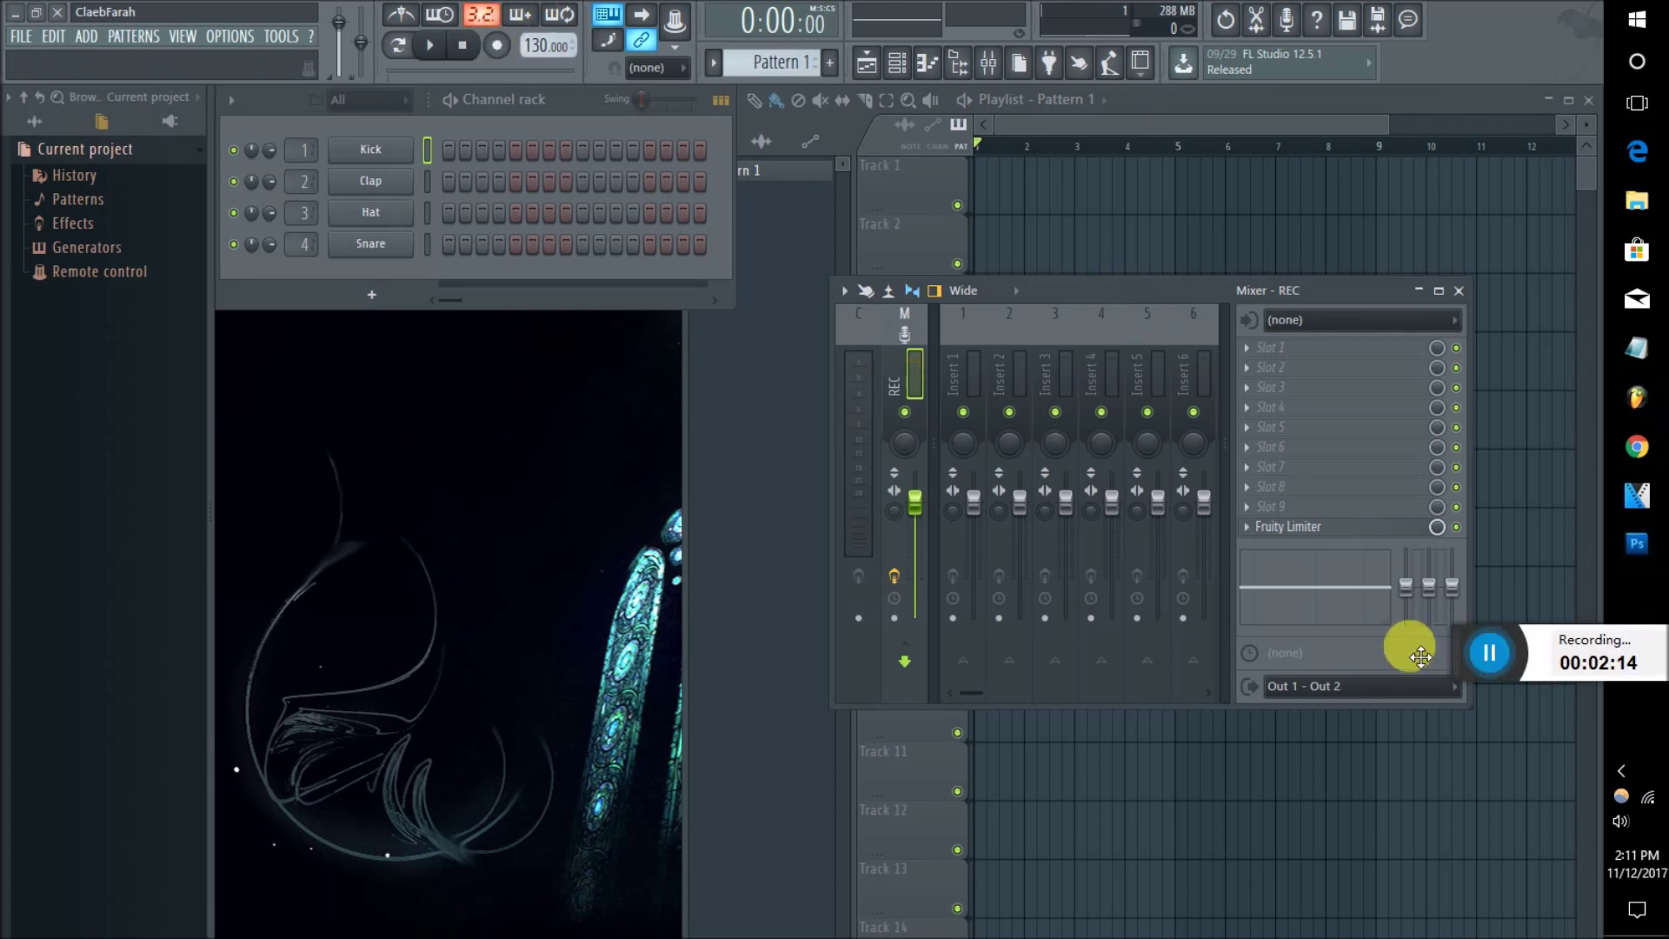
{"action": "left_click_drag", "start_coordinate": [1415, 651], "coordinate": [1655, 660]}
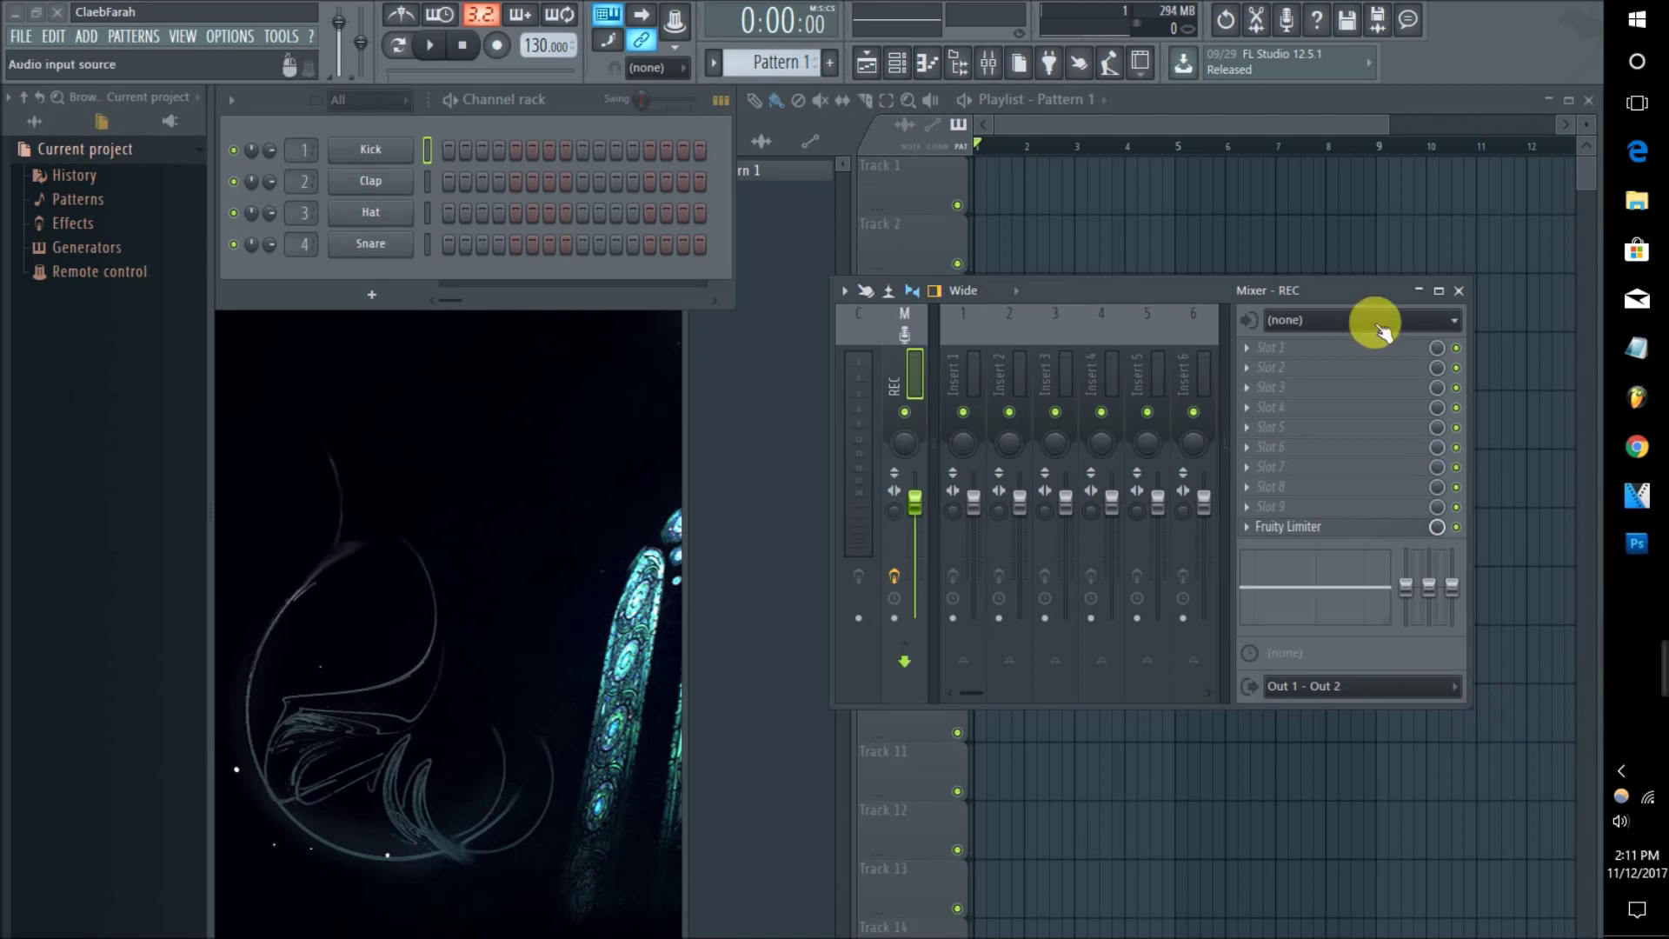
{"action": "left_click", "coordinate": [899, 376]}
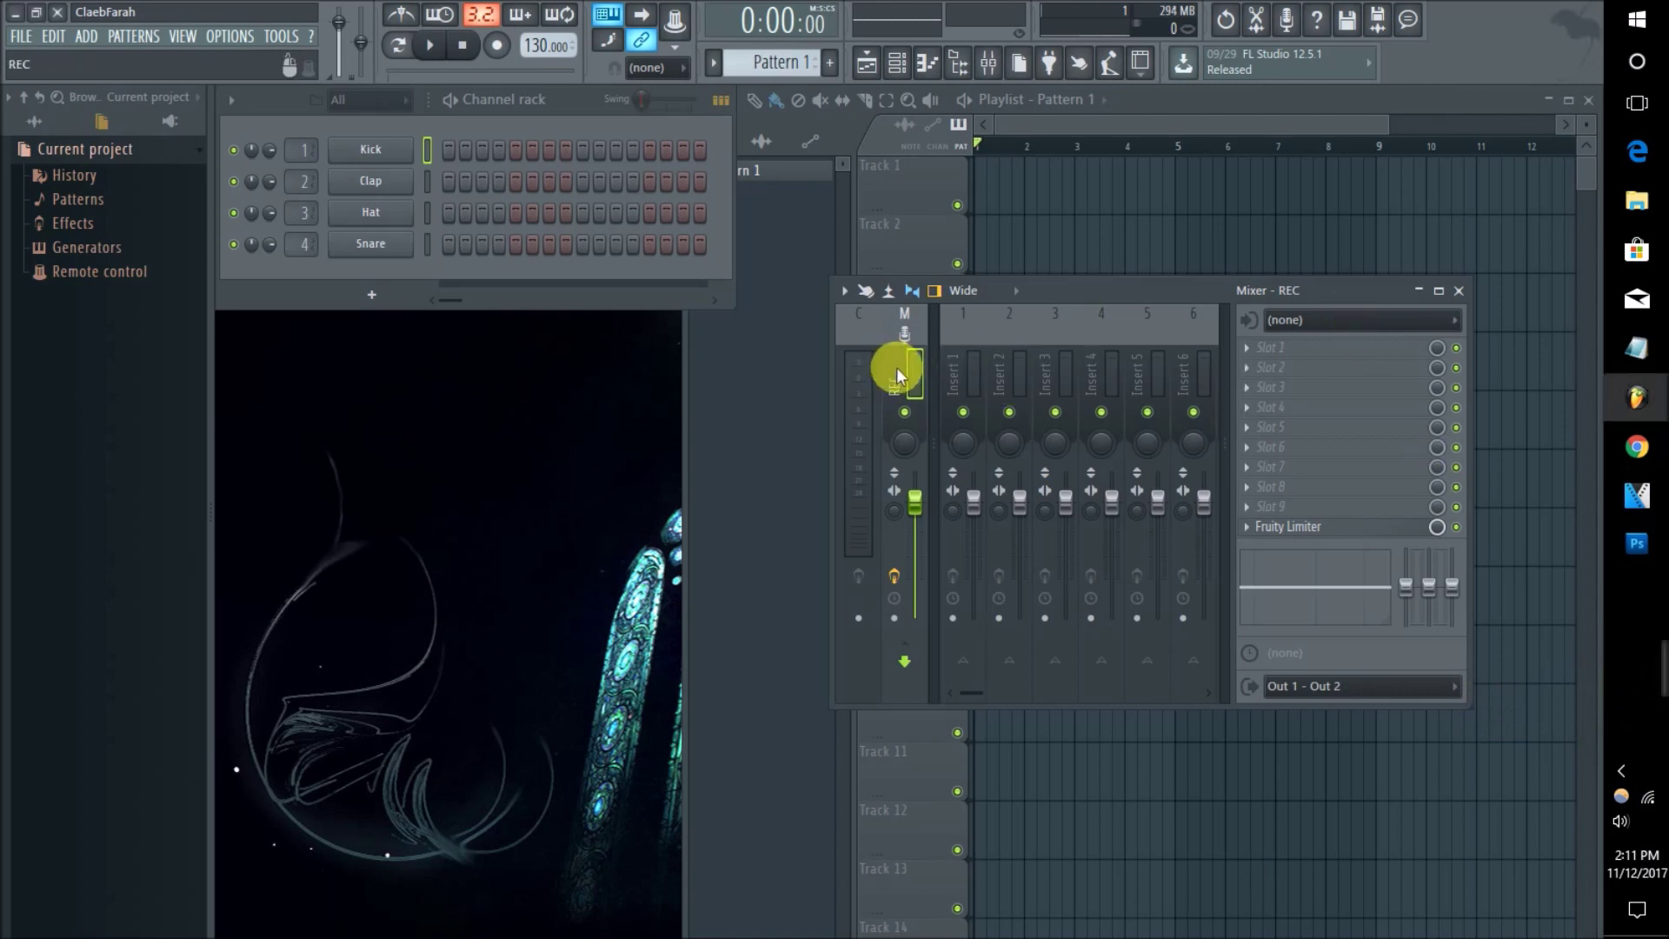
Step: Load another project, discarding the changes to untitled.flp
{"action": "left_click", "coordinate": [18, 36]}
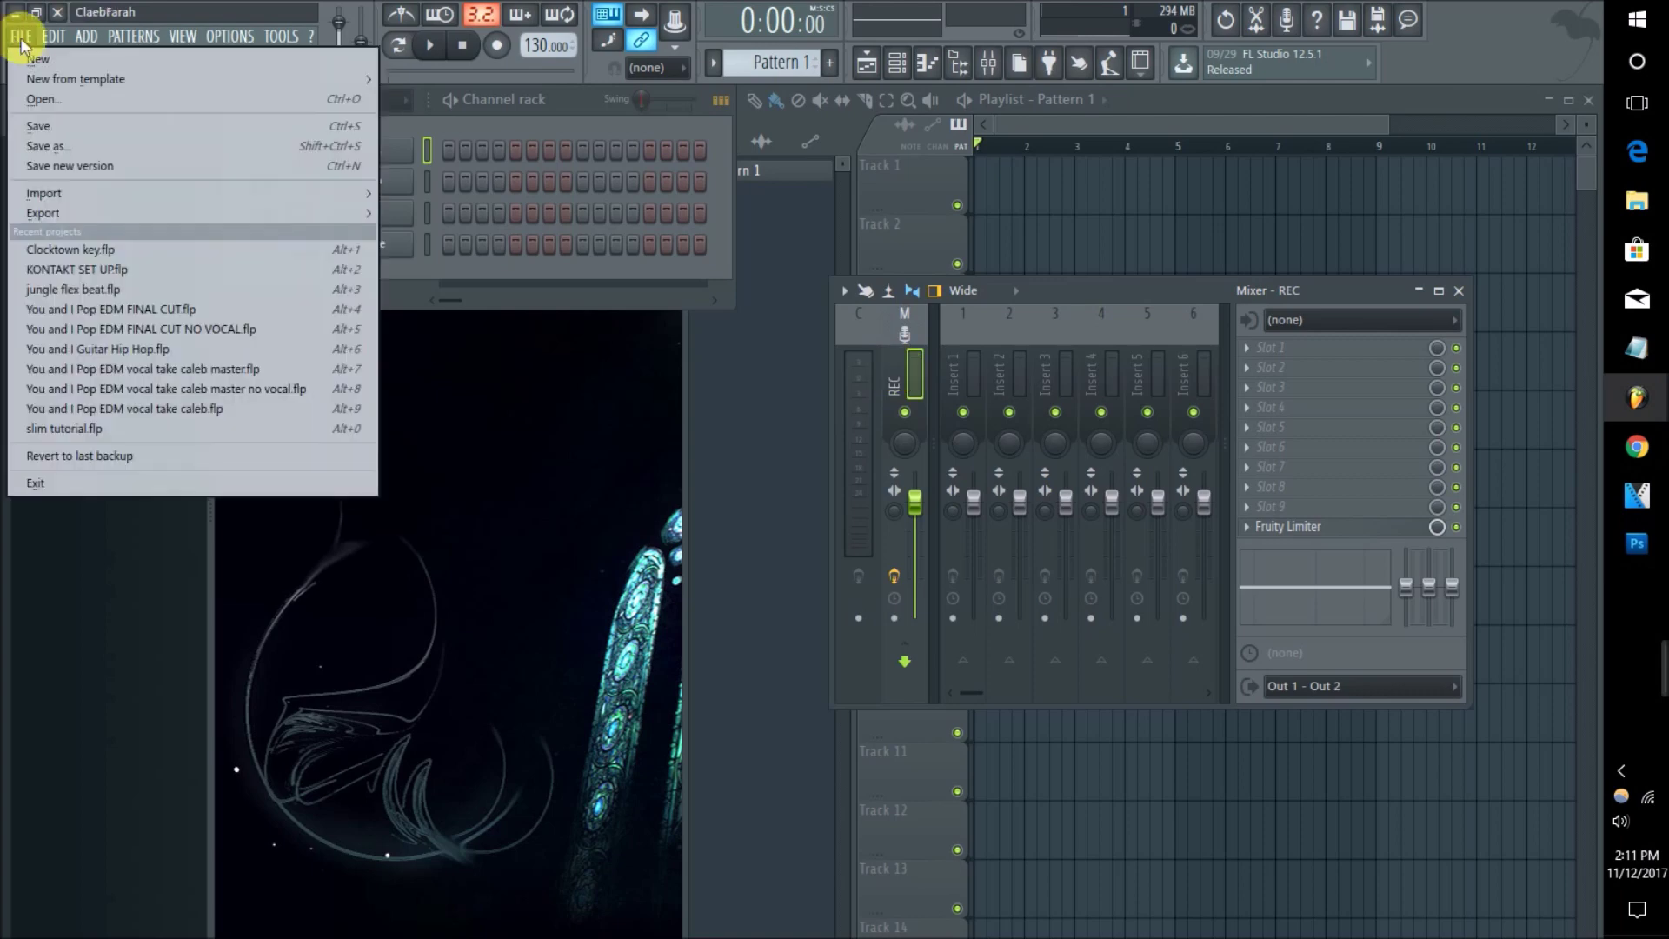
{"action": "left_click", "coordinate": [30, 64]}
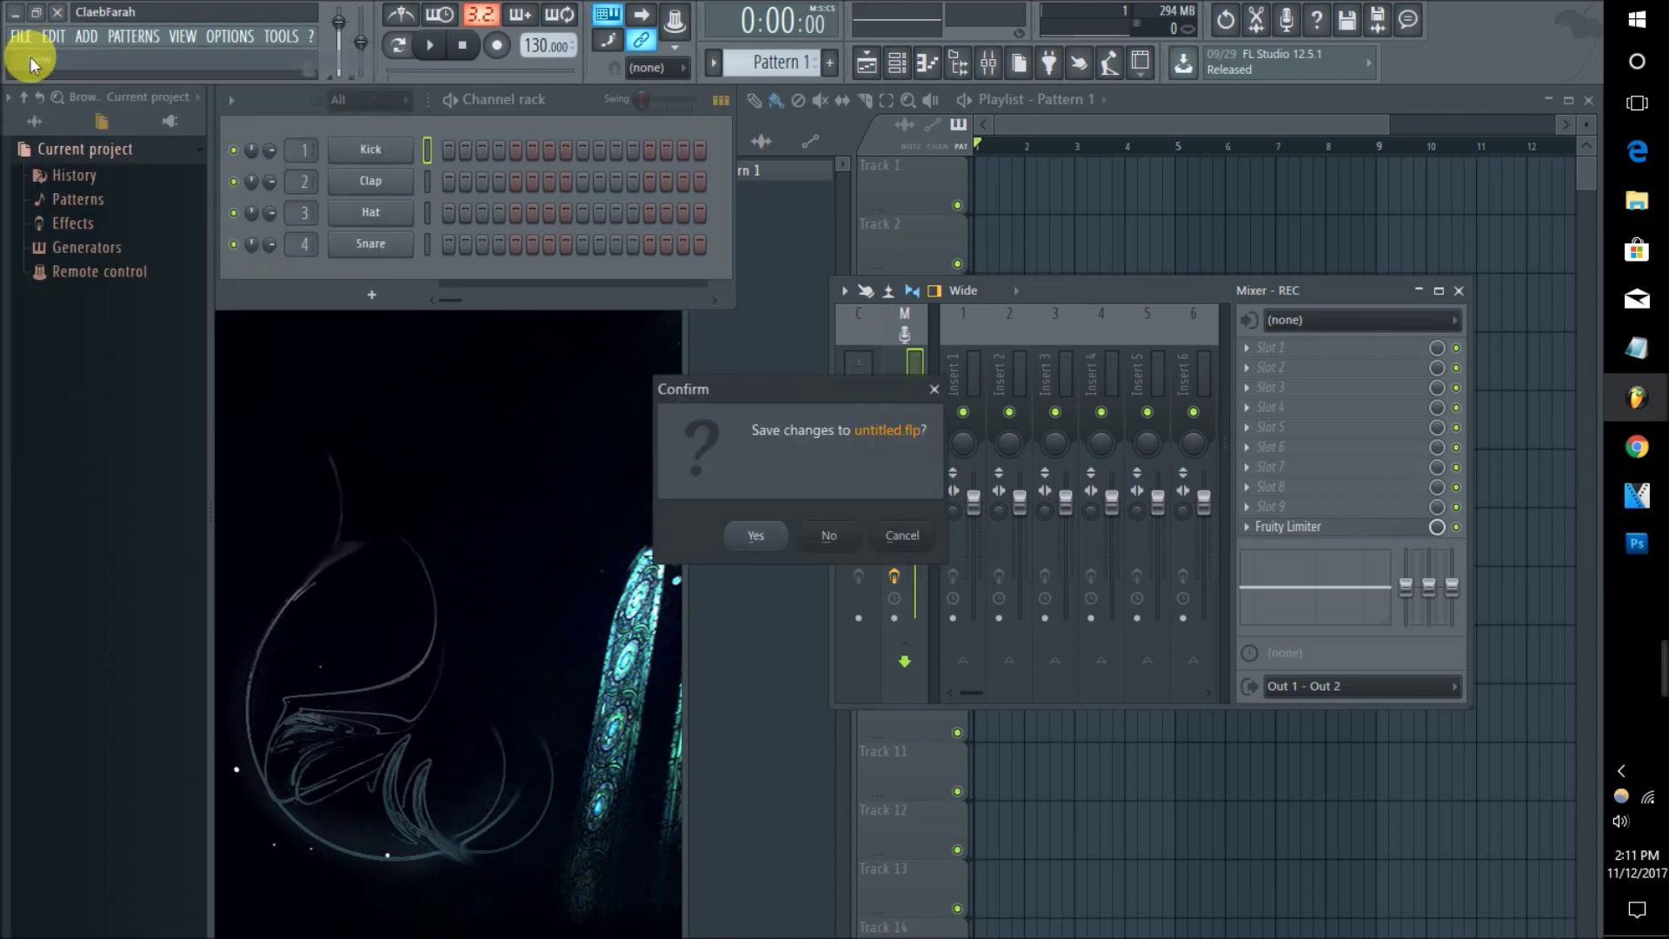
{"action": "left_click", "coordinate": [817, 537]}
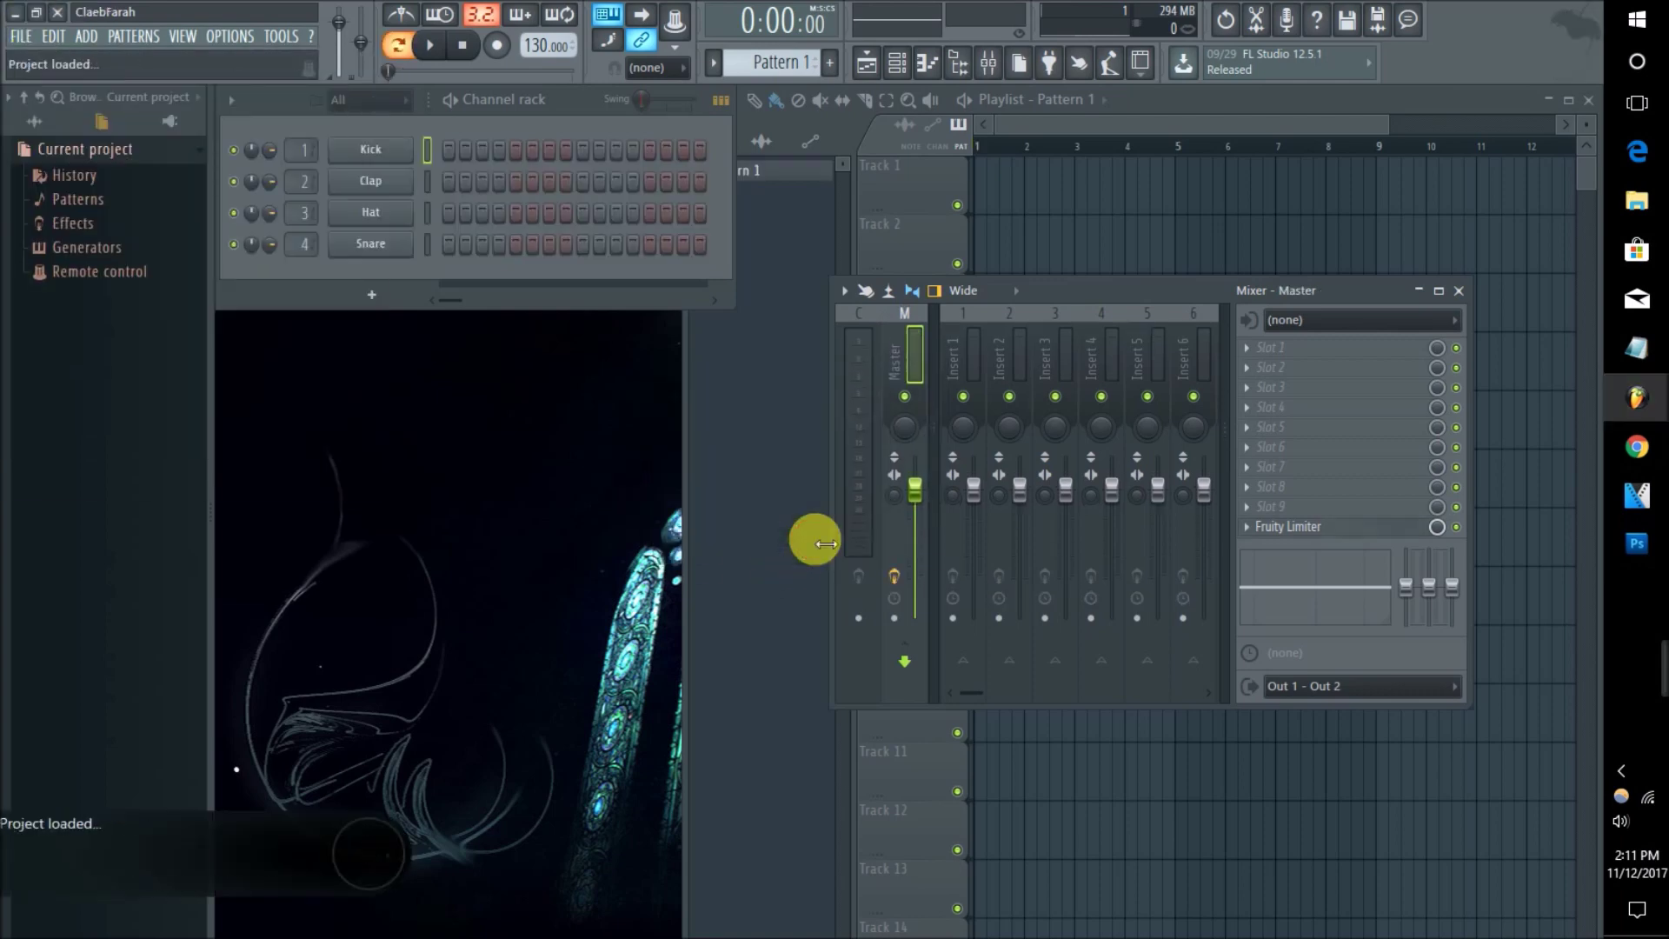
Step: Set mixer Insert 5's audio input to In 1 - In 2
{"action": "left_click", "coordinate": [1087, 354]}
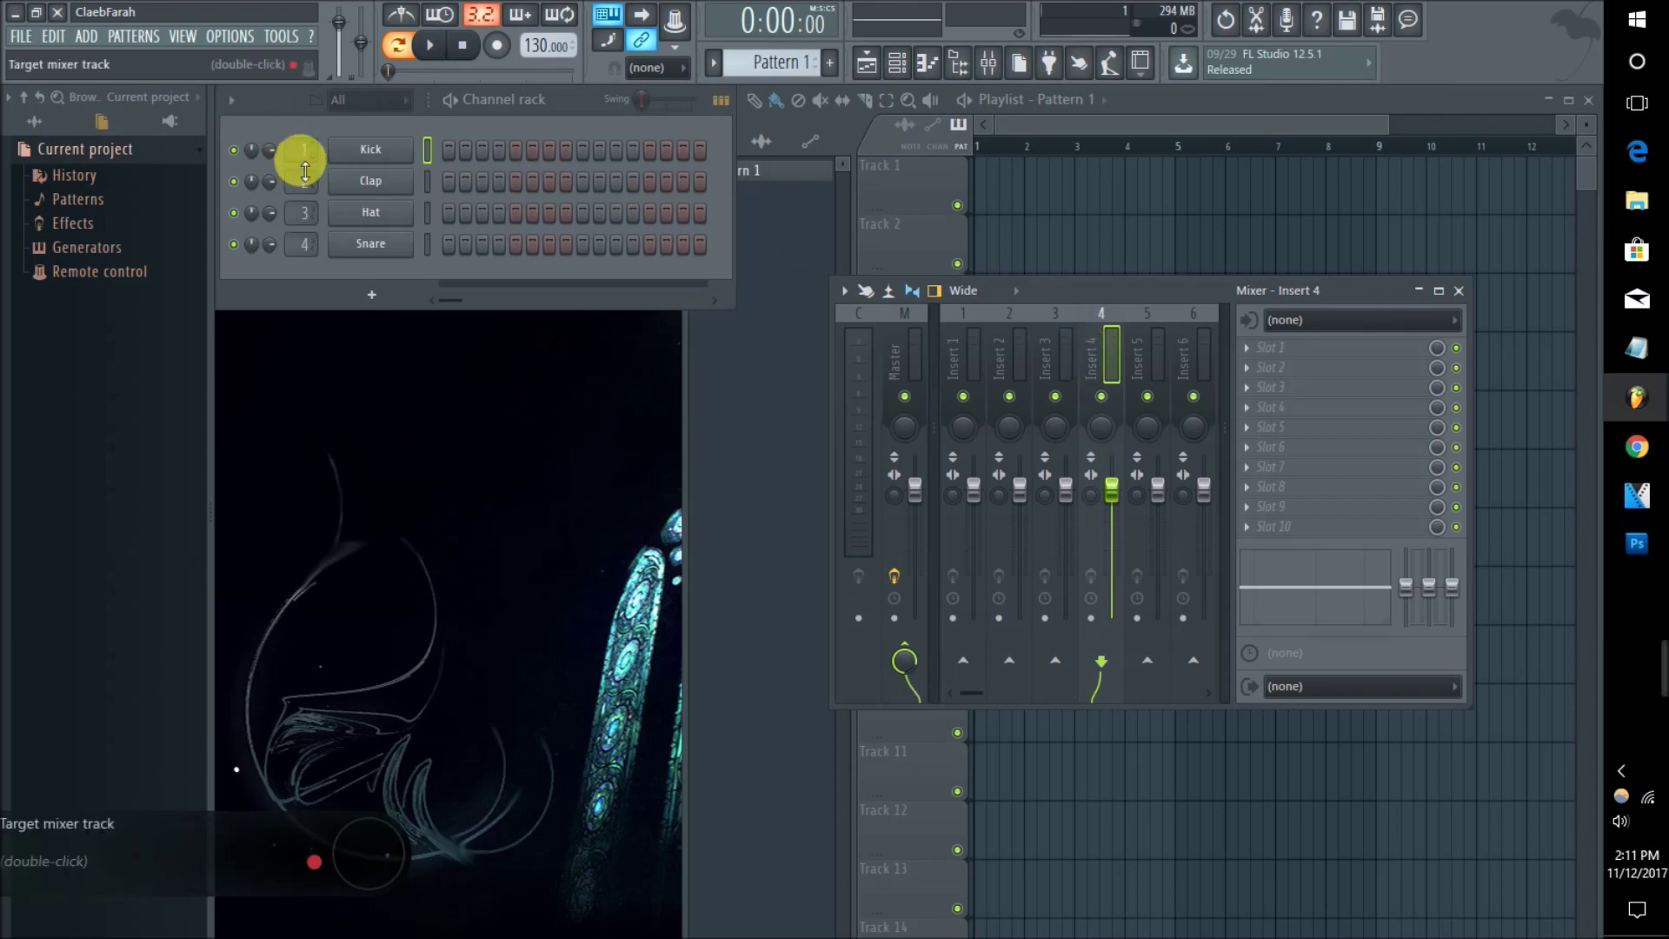
{"action": "left_click", "coordinate": [1139, 365]}
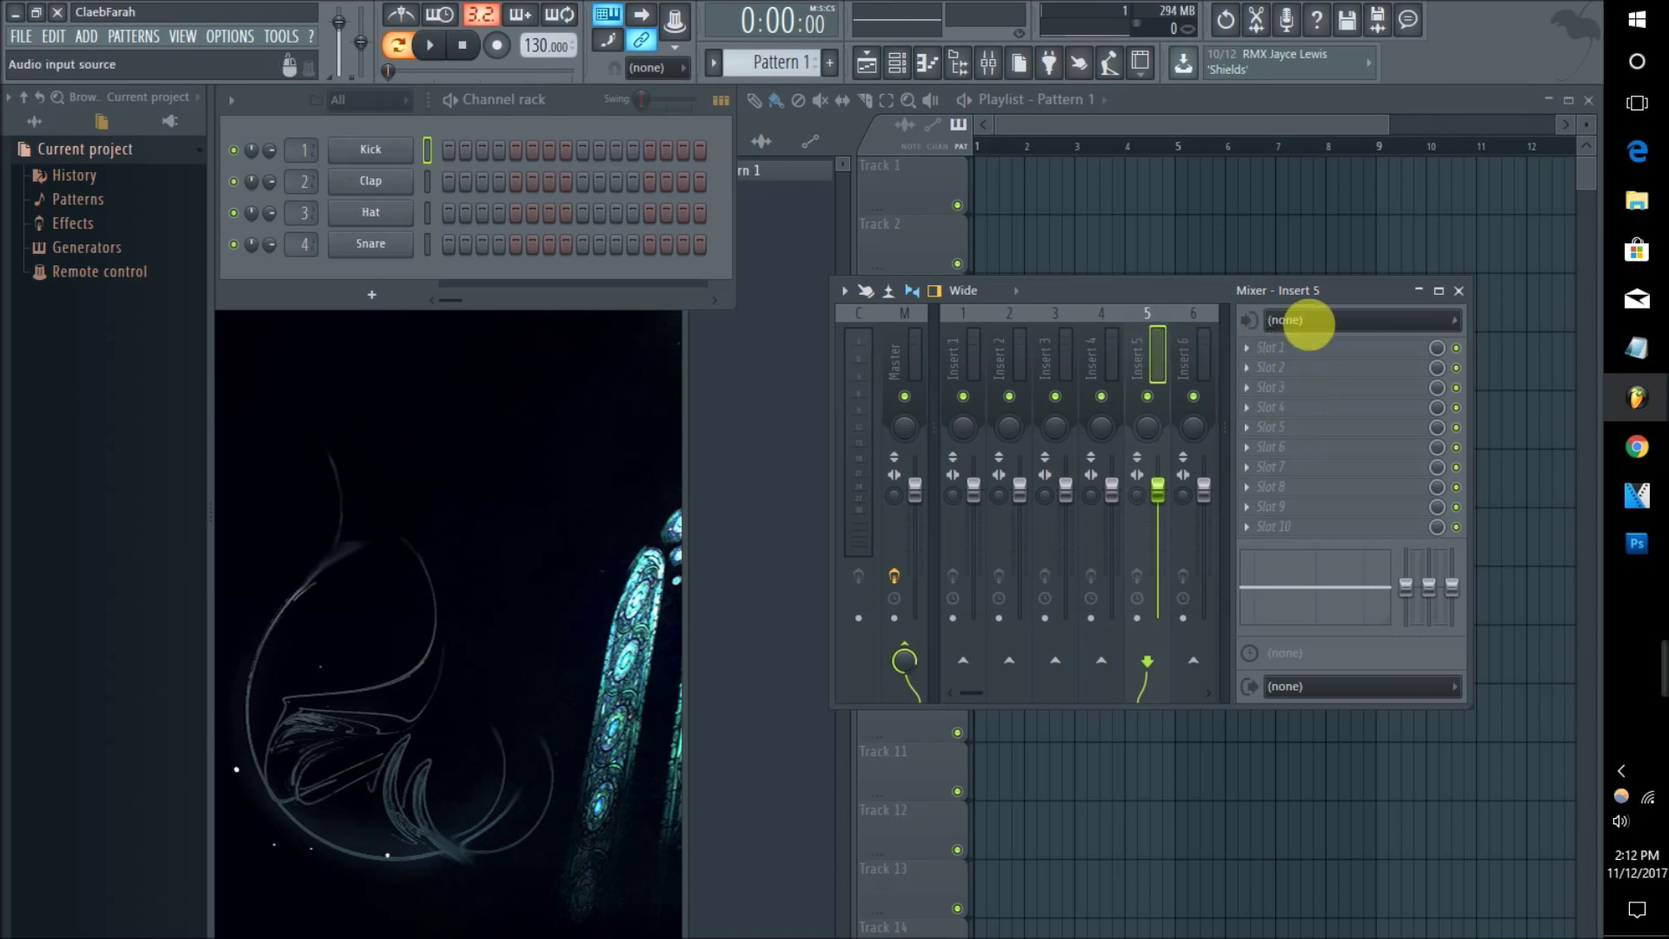
{"action": "left_click", "coordinate": [1335, 323]}
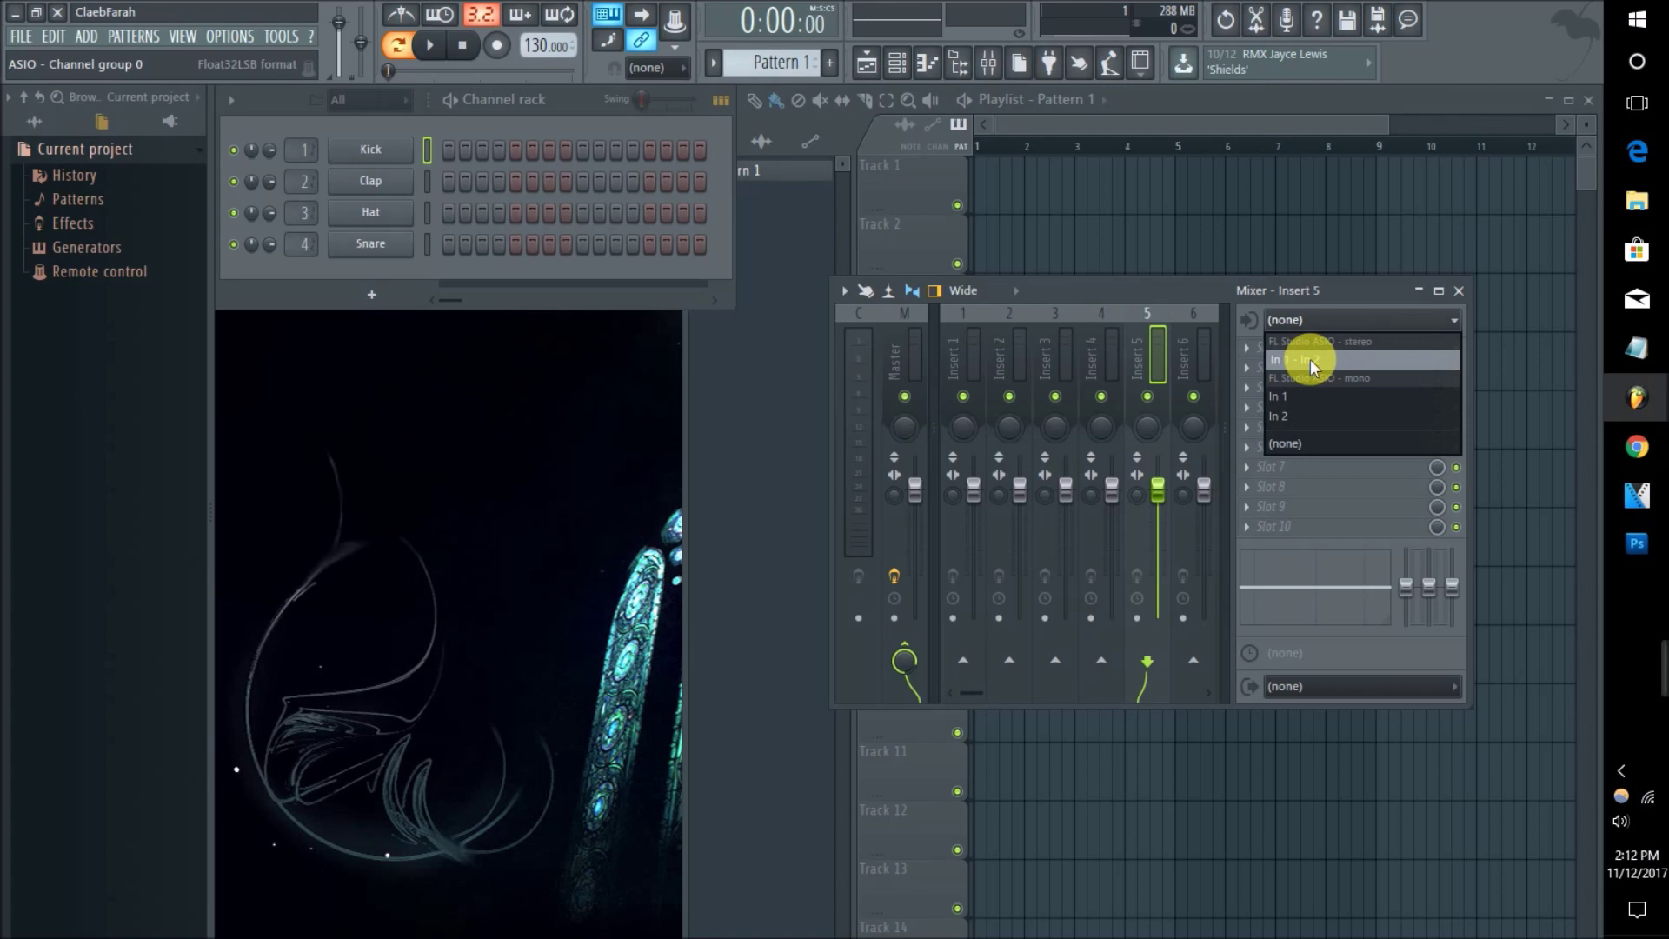
{"action": "left_click", "coordinate": [1311, 358]}
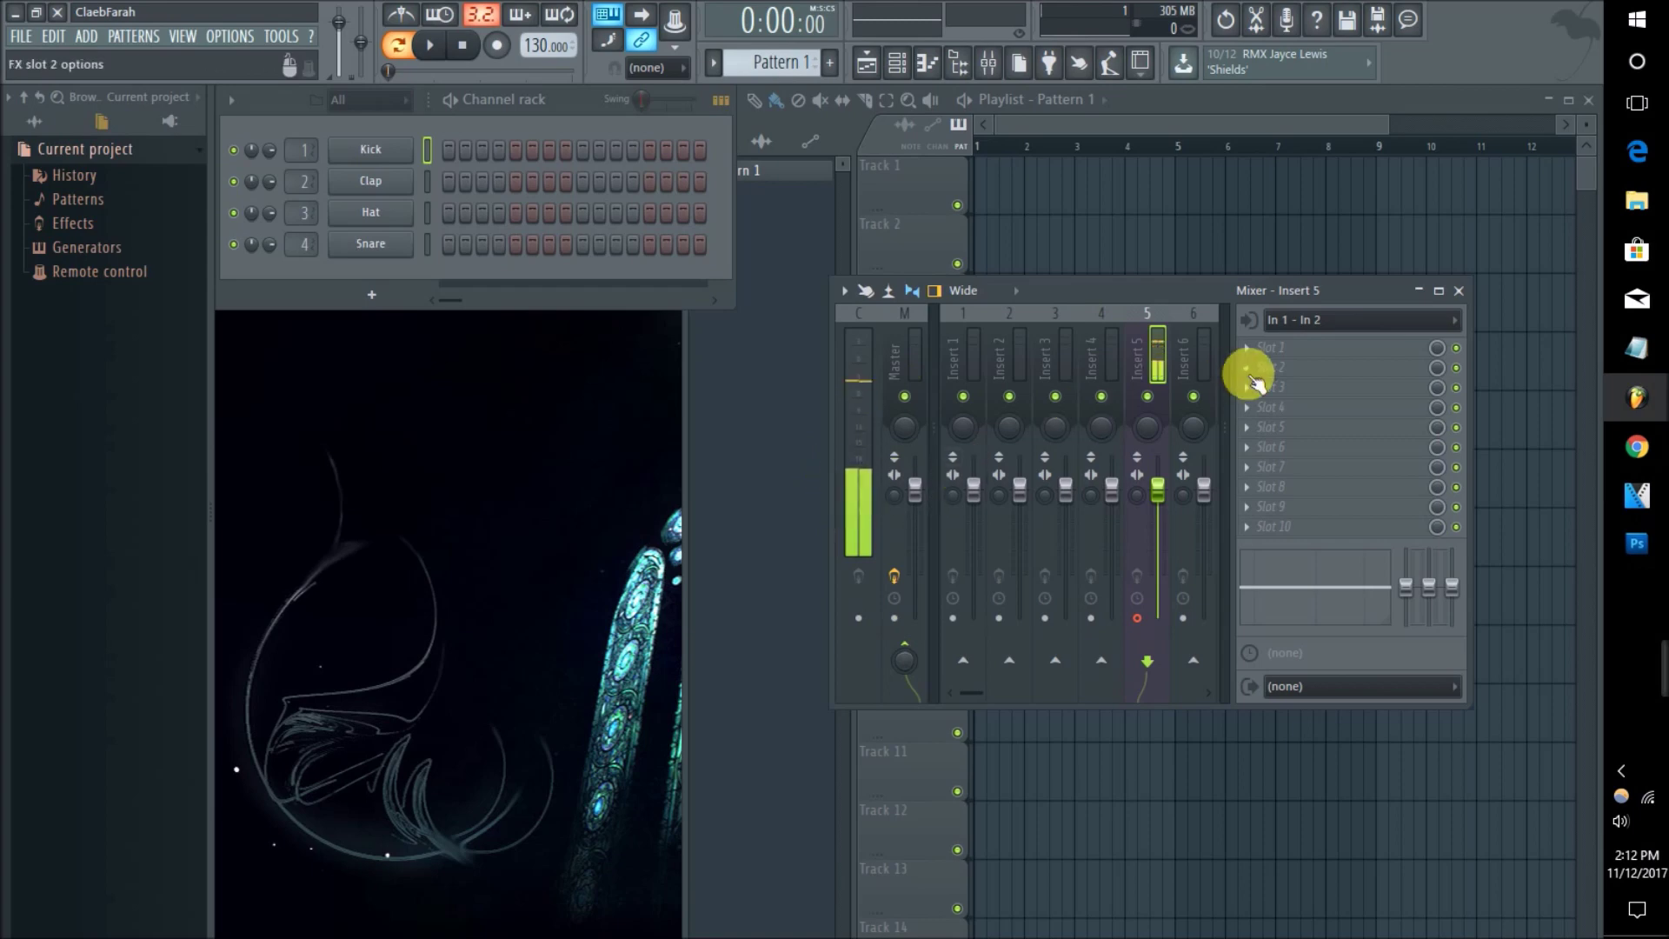
Step: Try mono In 1 on Insert 5, return to stereo In 1 - In 2, and set the Master send to 42%
{"action": "left_click", "coordinate": [1308, 322]}
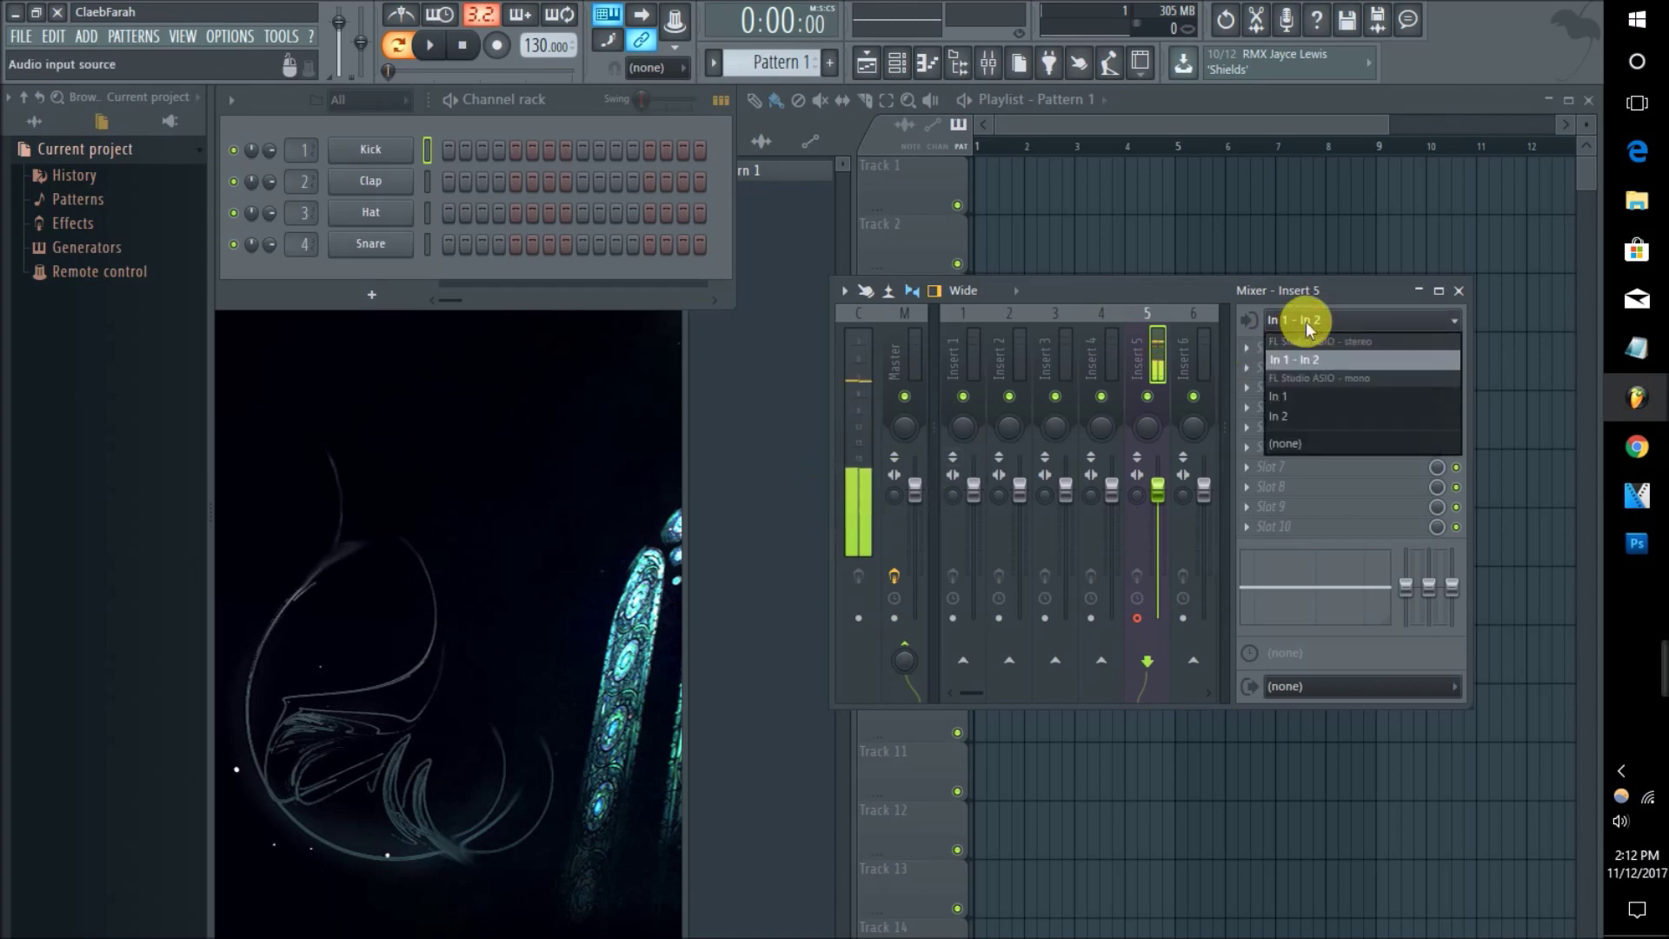
{"action": "left_click", "coordinate": [1302, 396]}
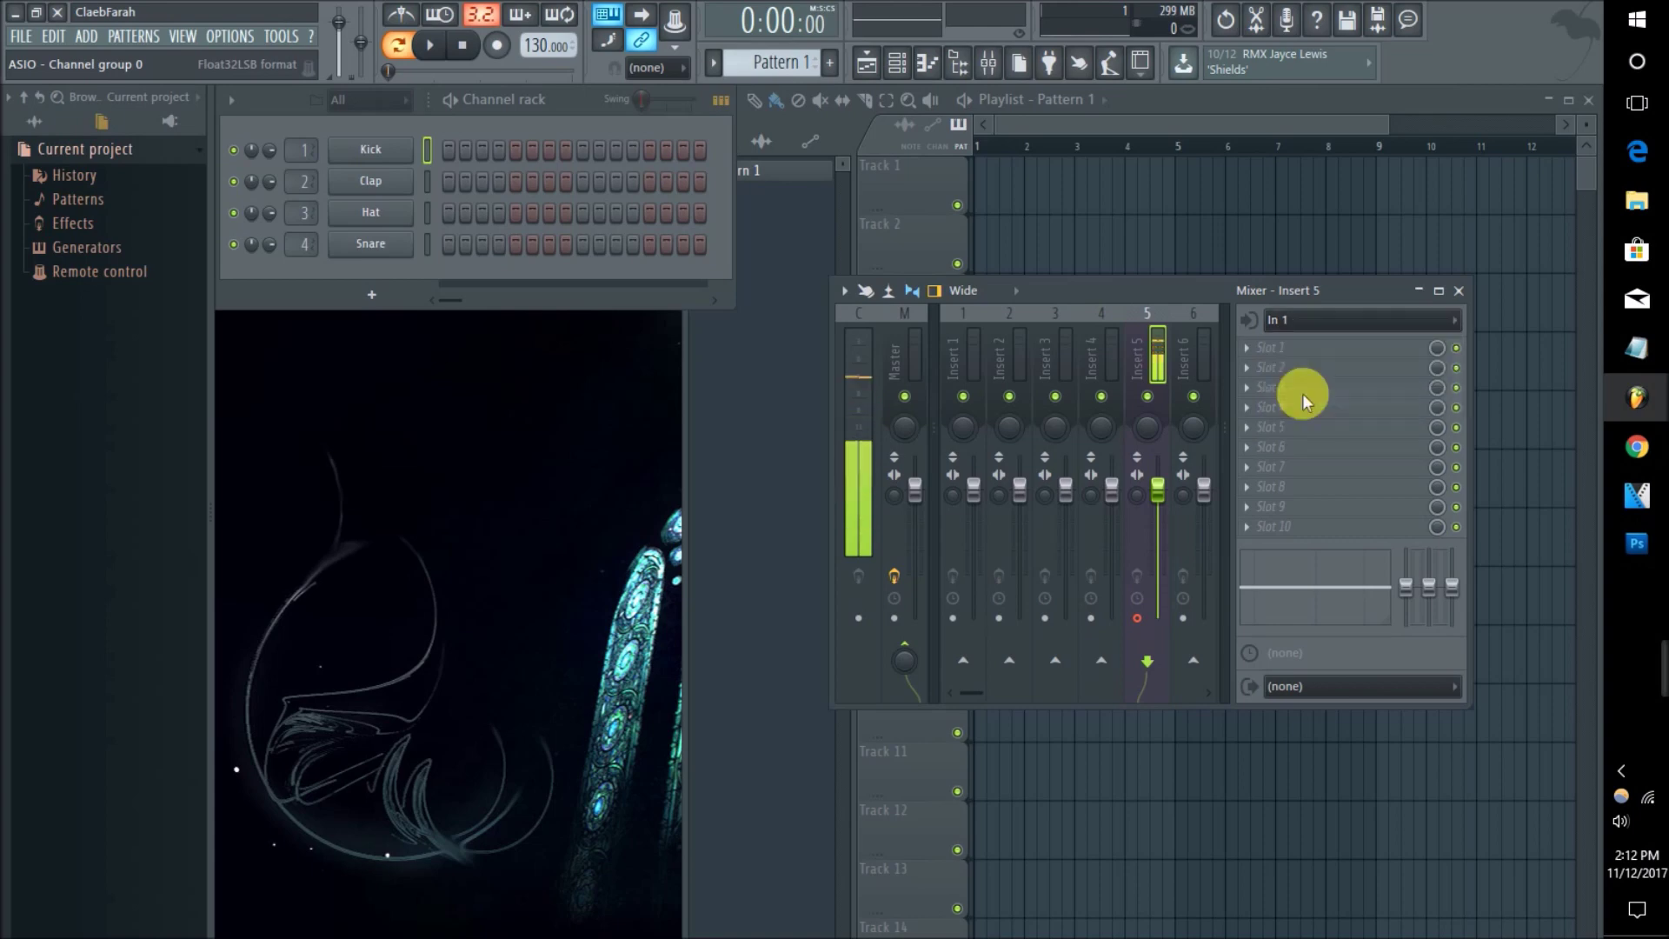
{"action": "left_click", "coordinate": [1295, 327]}
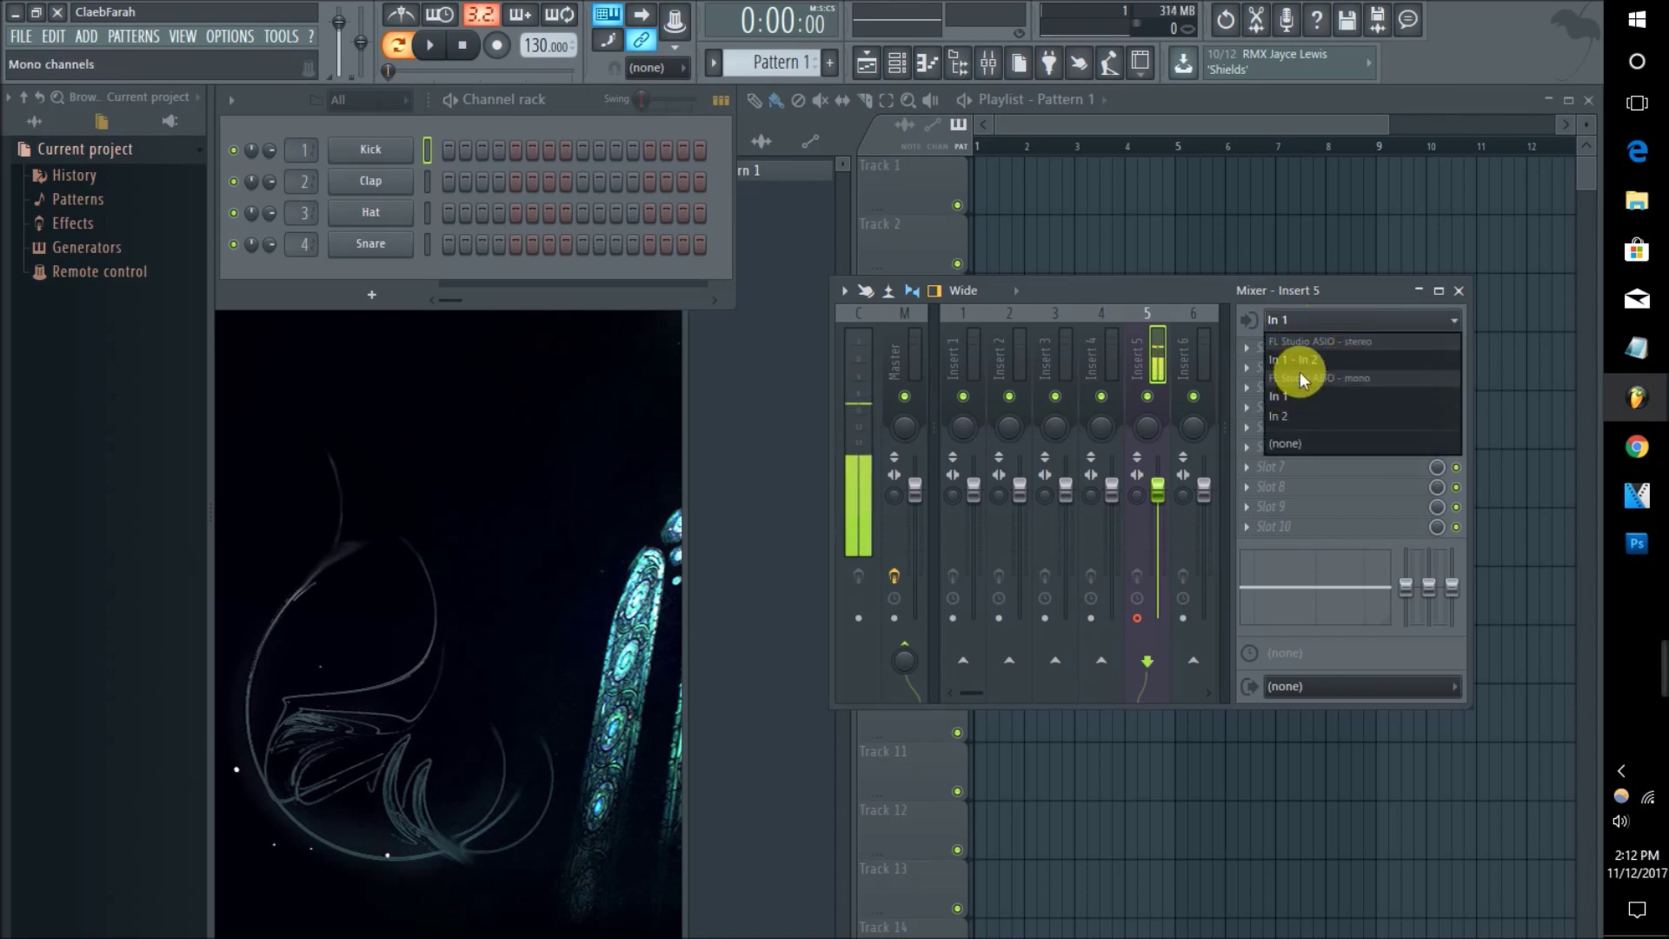
{"action": "left_click", "coordinate": [1299, 361]}
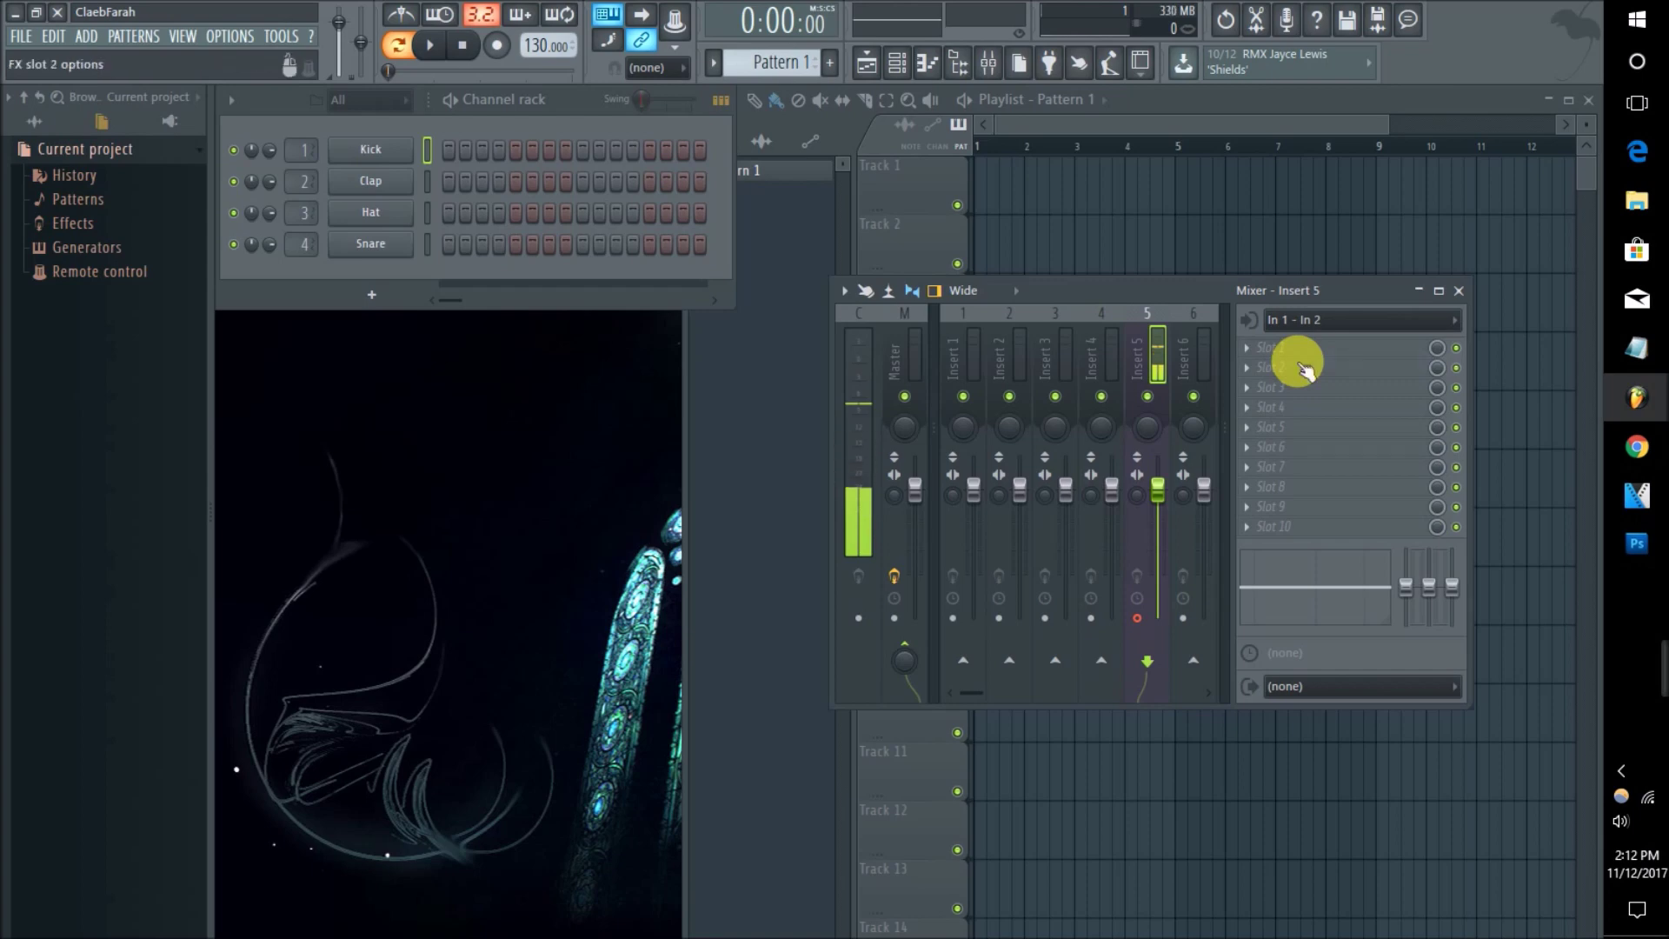
{"action": "mouse_move", "coordinate": [900, 669]}
{"action": "left_mouse_down"}
{"action": "mouse_move", "coordinate": [900, 700]}
{"action": "mouse_move", "coordinate": [901, 664]}
{"action": "left_mouse_up"}
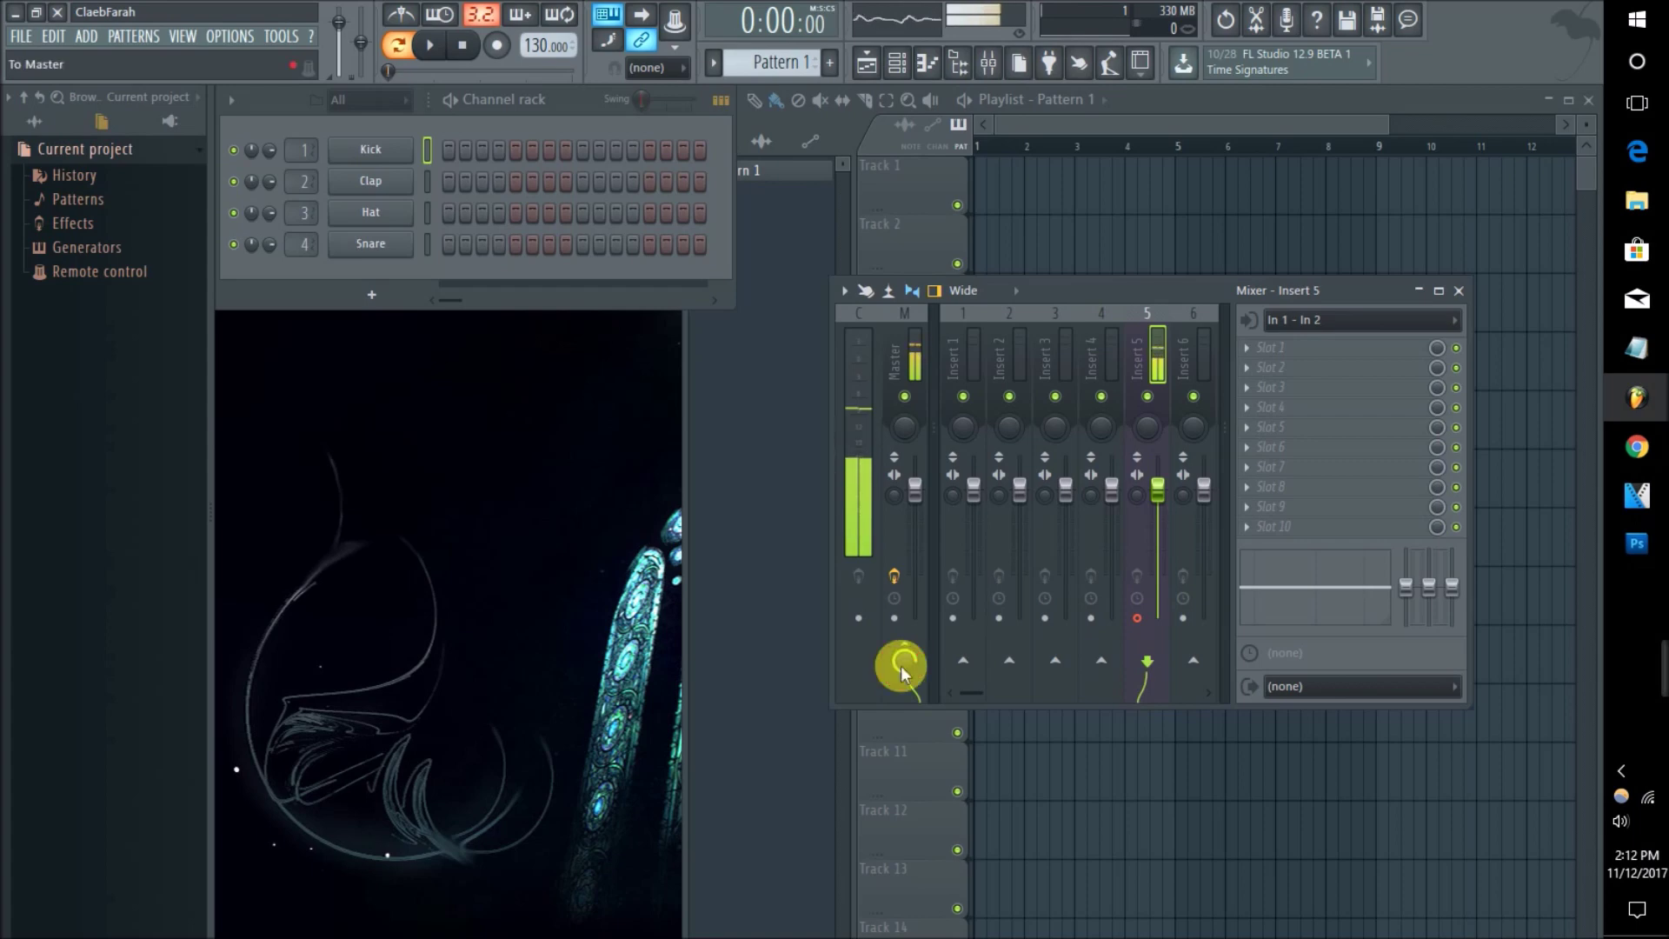
Step: Reselect Insert 5, confirm its To Master route, and bring up the Recording options
{"action": "left_click", "coordinate": [1100, 360]}
{"action": "left_click", "coordinate": [1137, 361]}
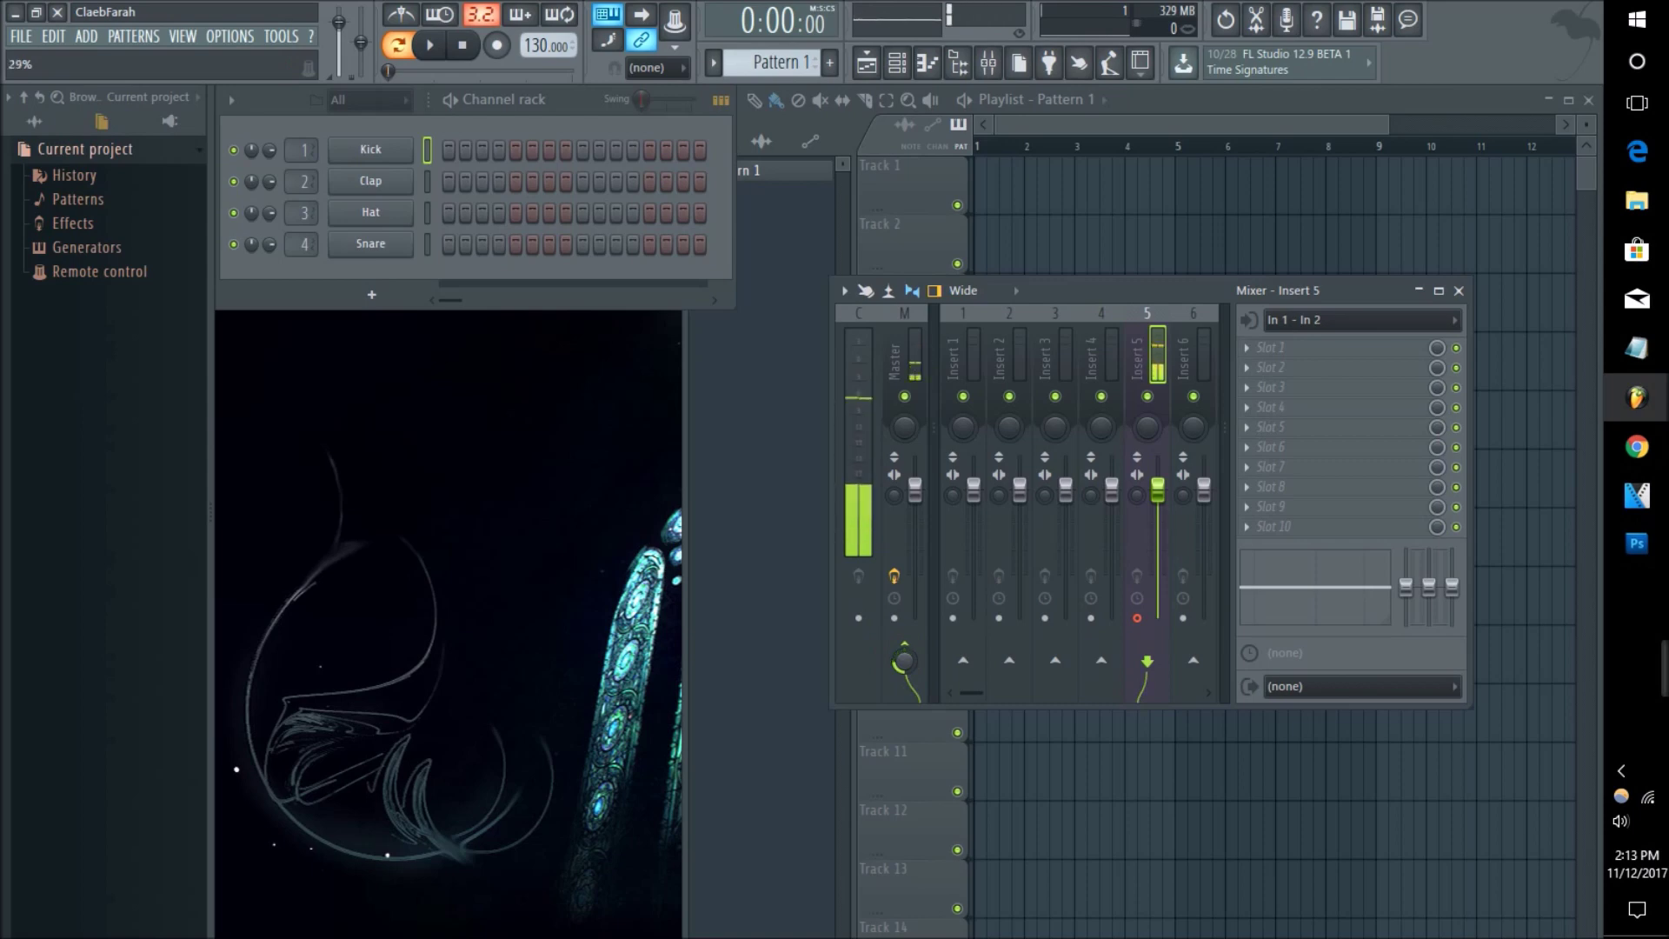
{"action": "left_click", "coordinate": [902, 665]}
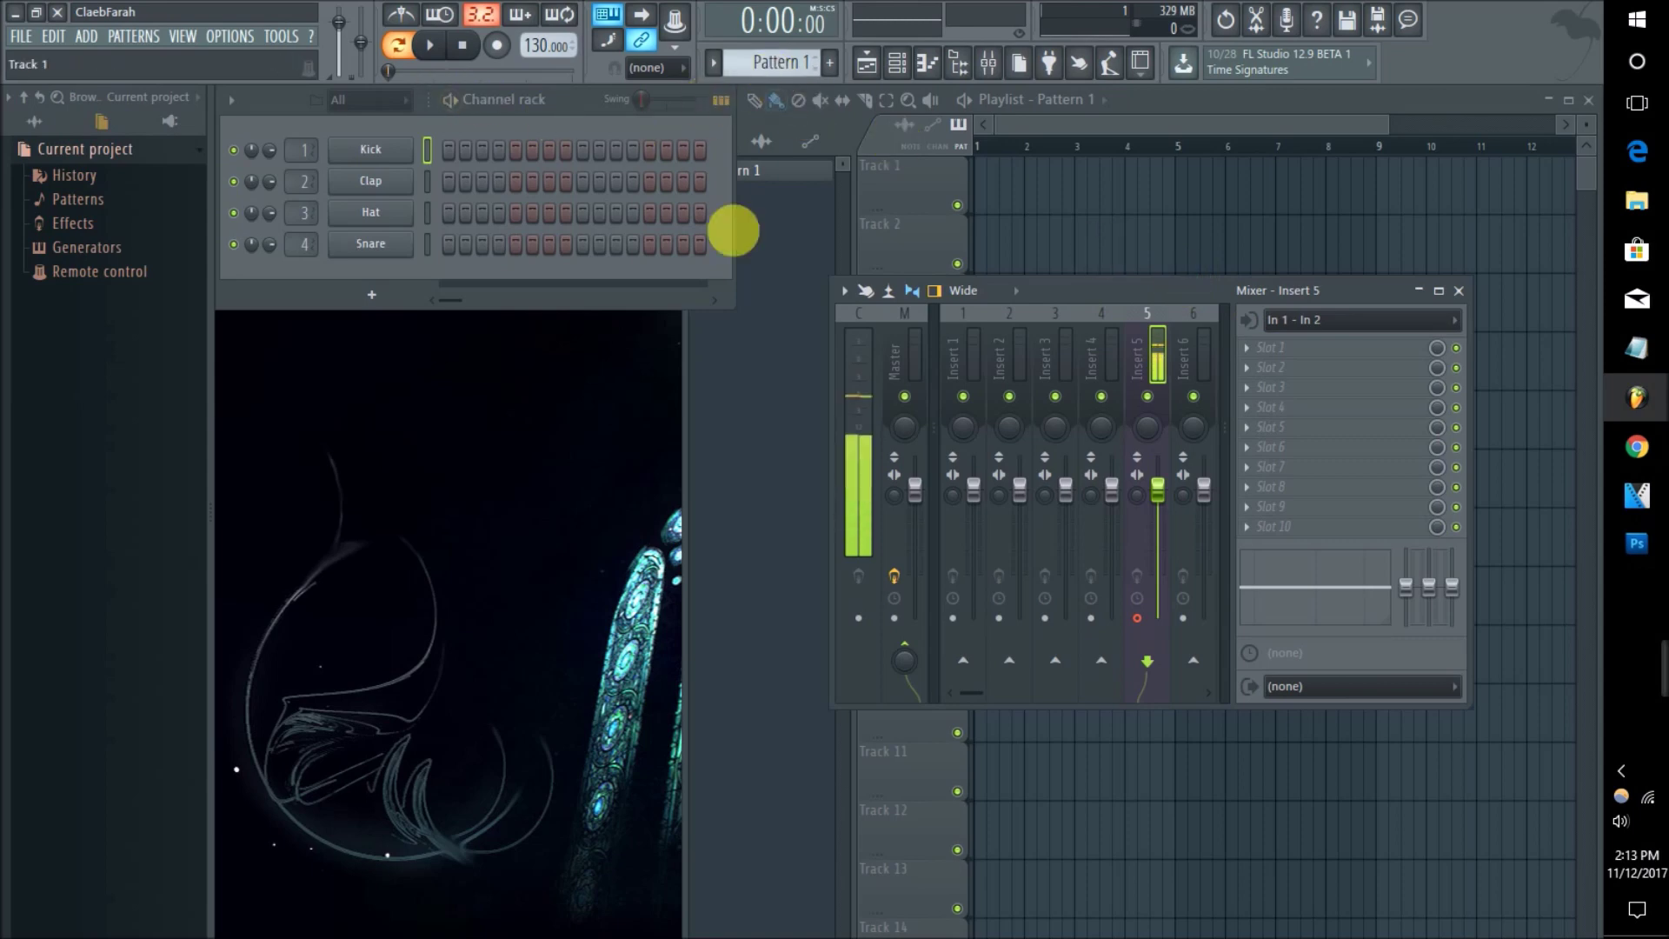
{"action": "left_click", "coordinate": [497, 48]}
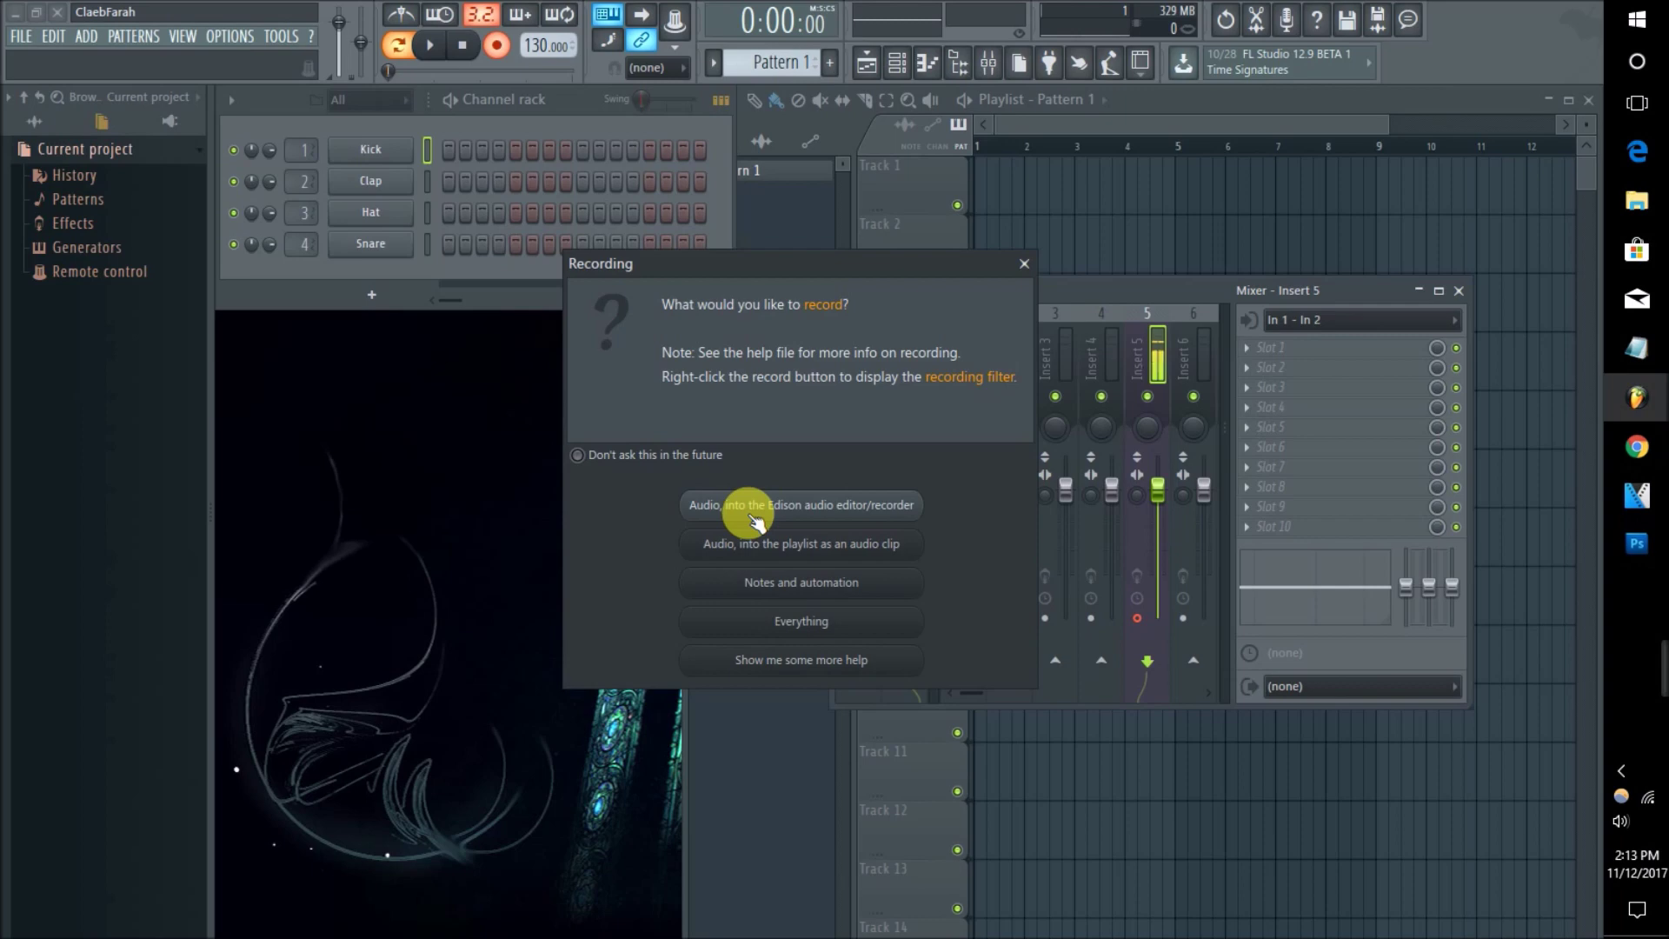
Step: Record a test take into the playlist as an audio clip, stop it, and play it back
{"action": "left_click", "coordinate": [723, 546]}
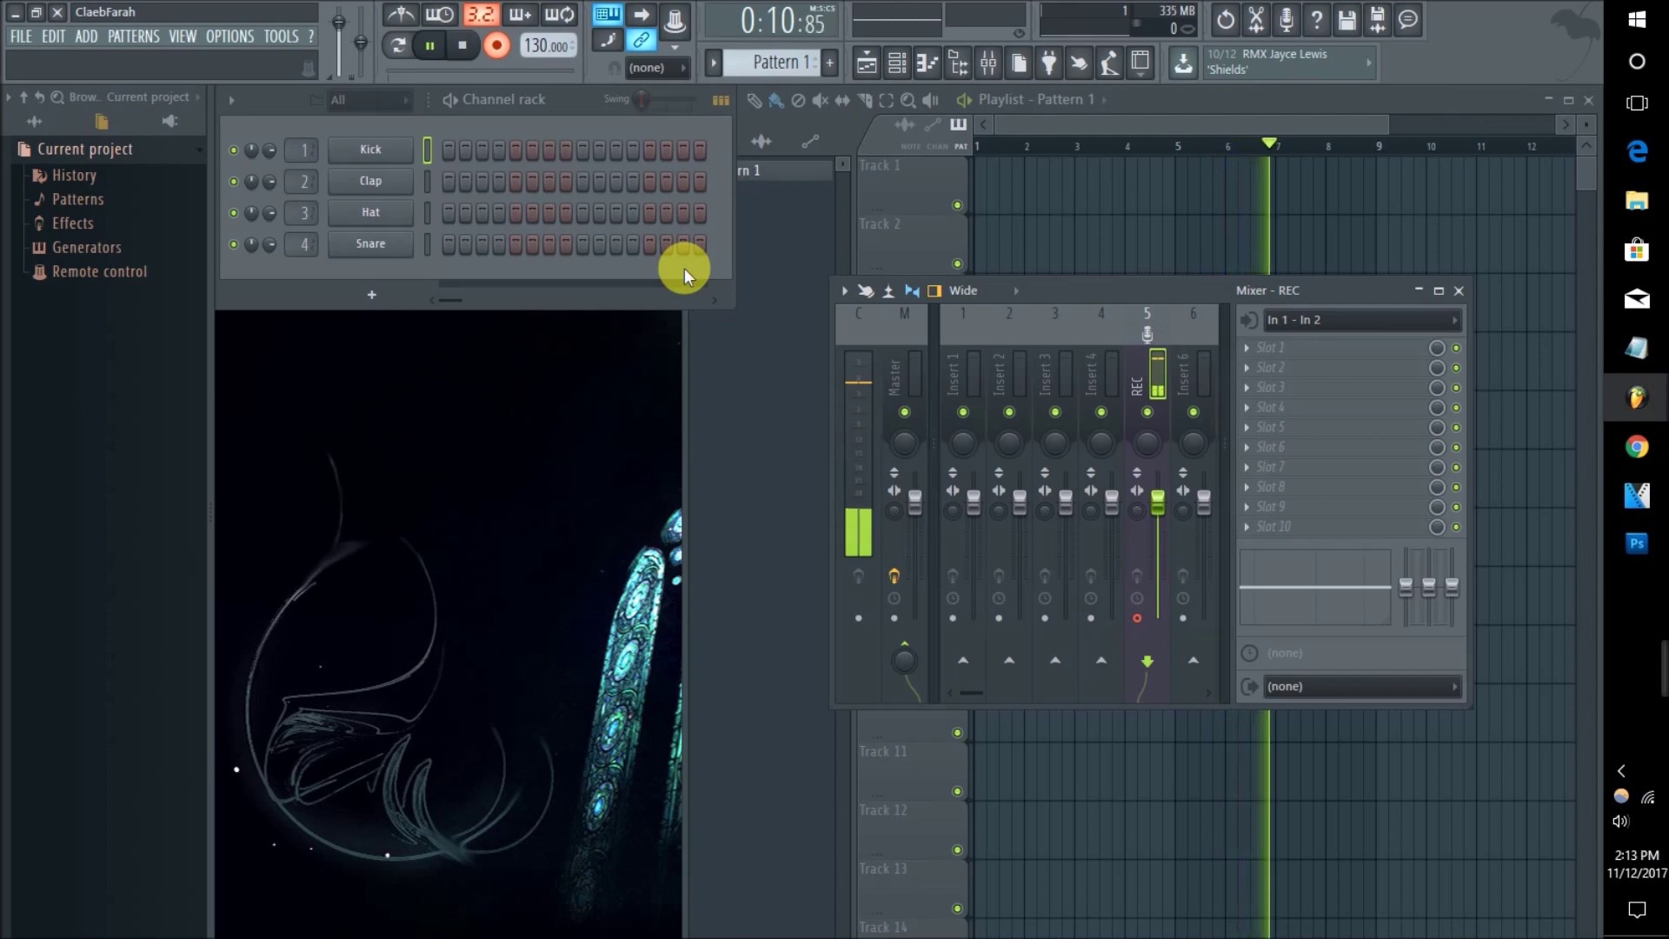
{"action": "key", "text": "space"}
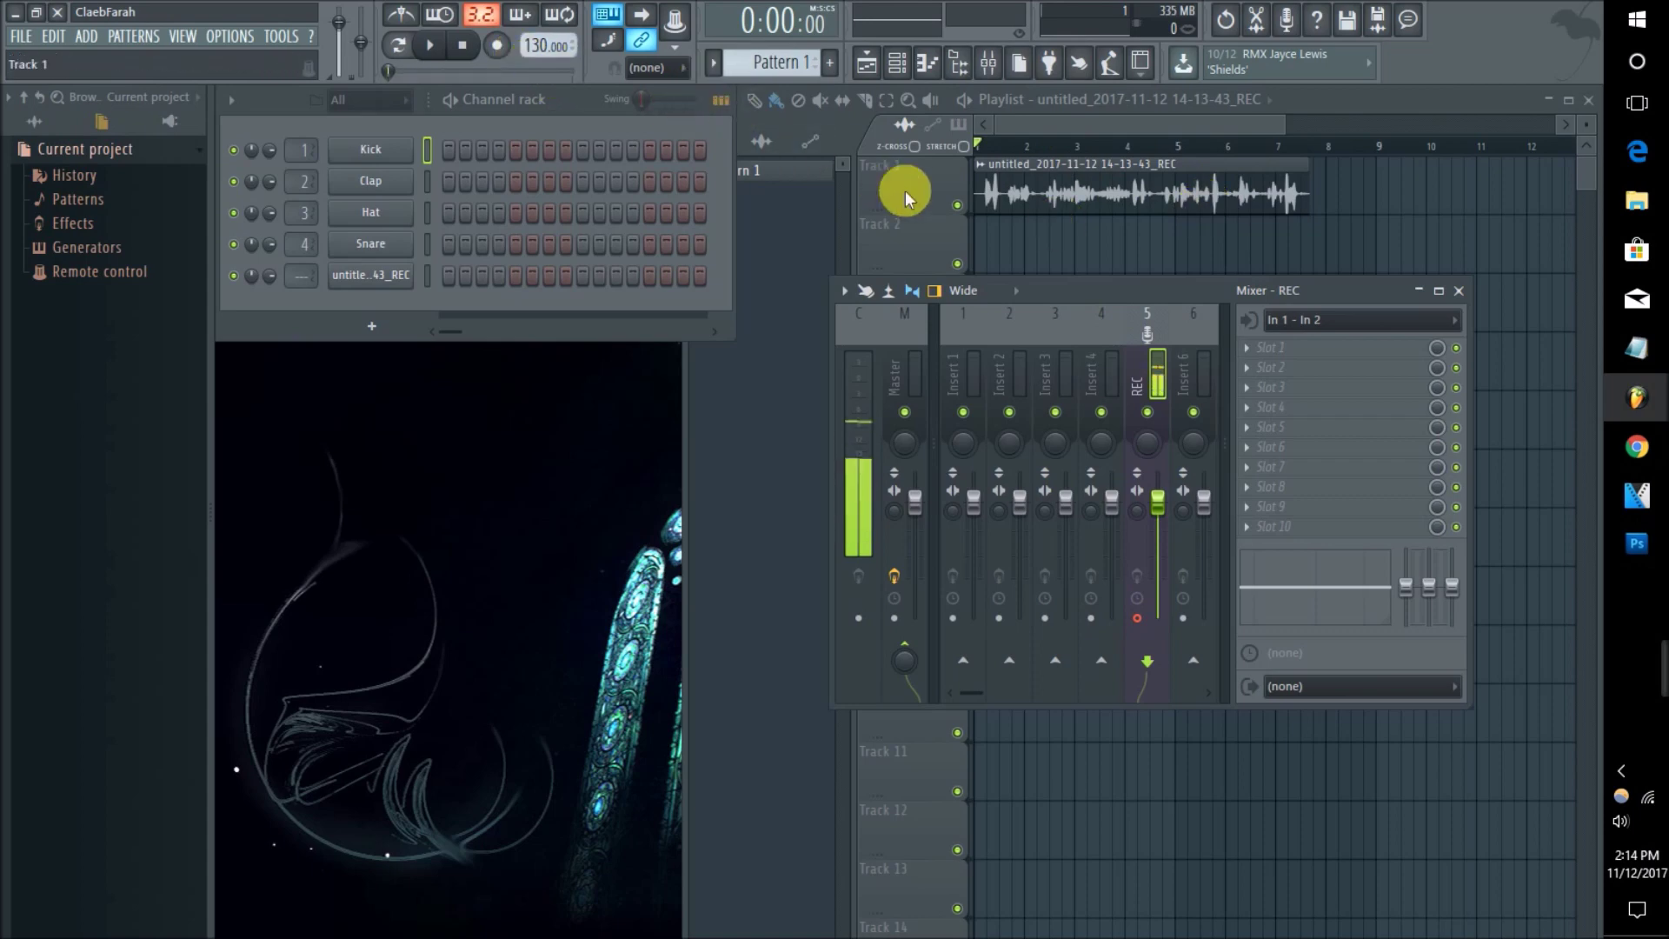
{"action": "key", "text": "space"}
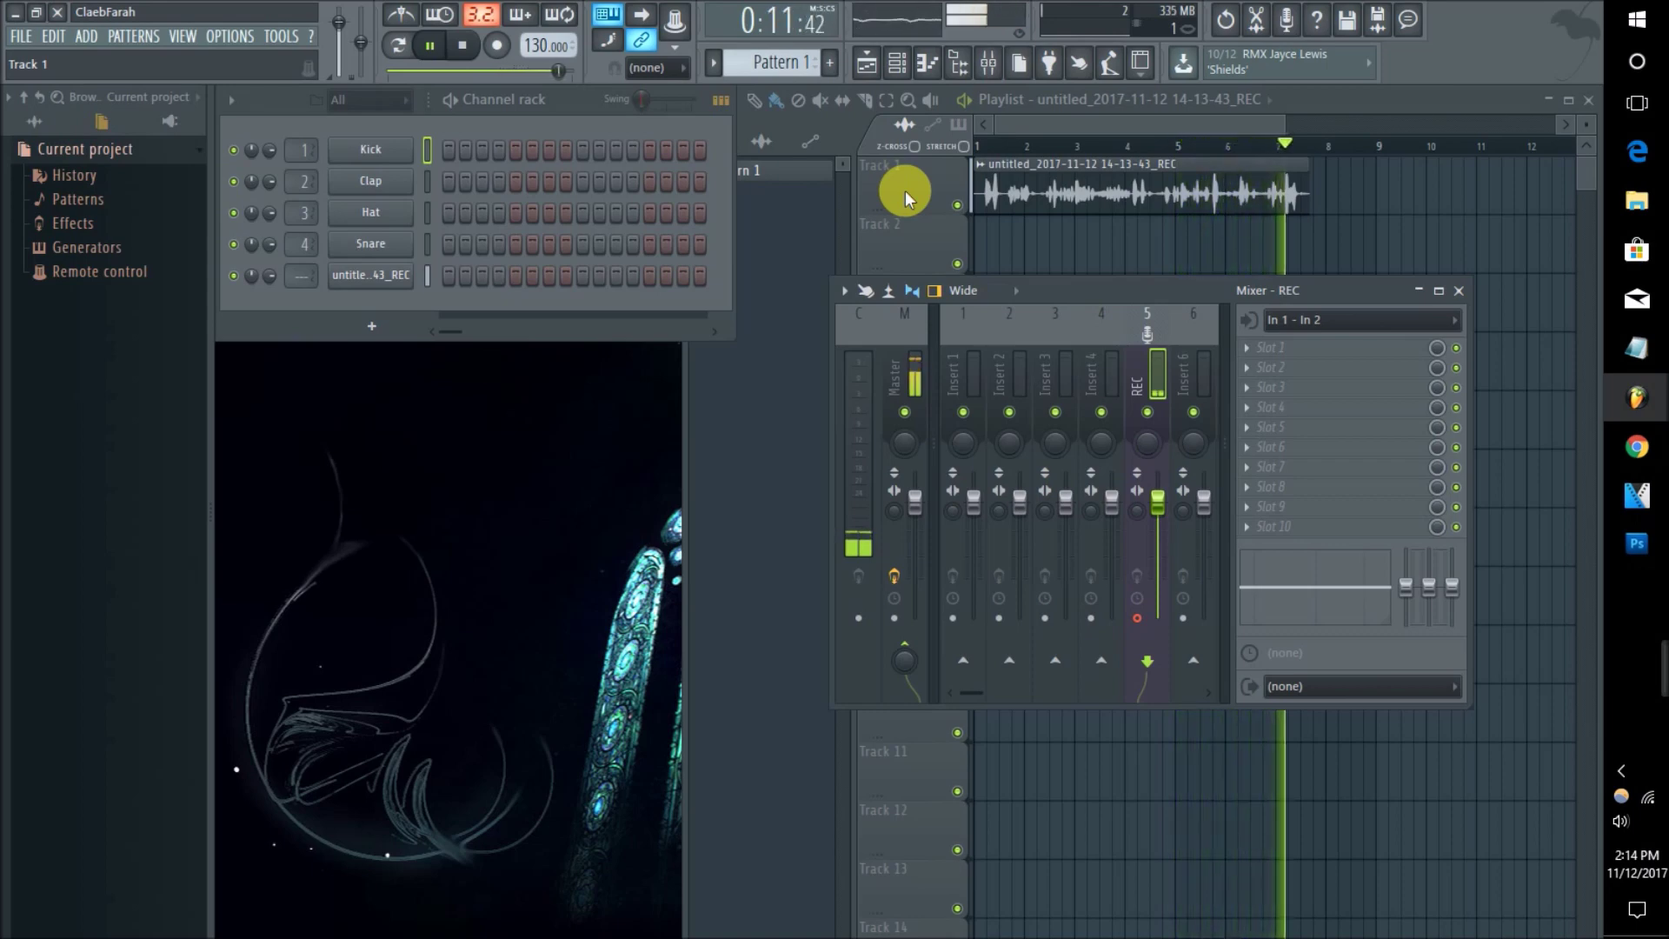
{"action": "key", "text": "space"}
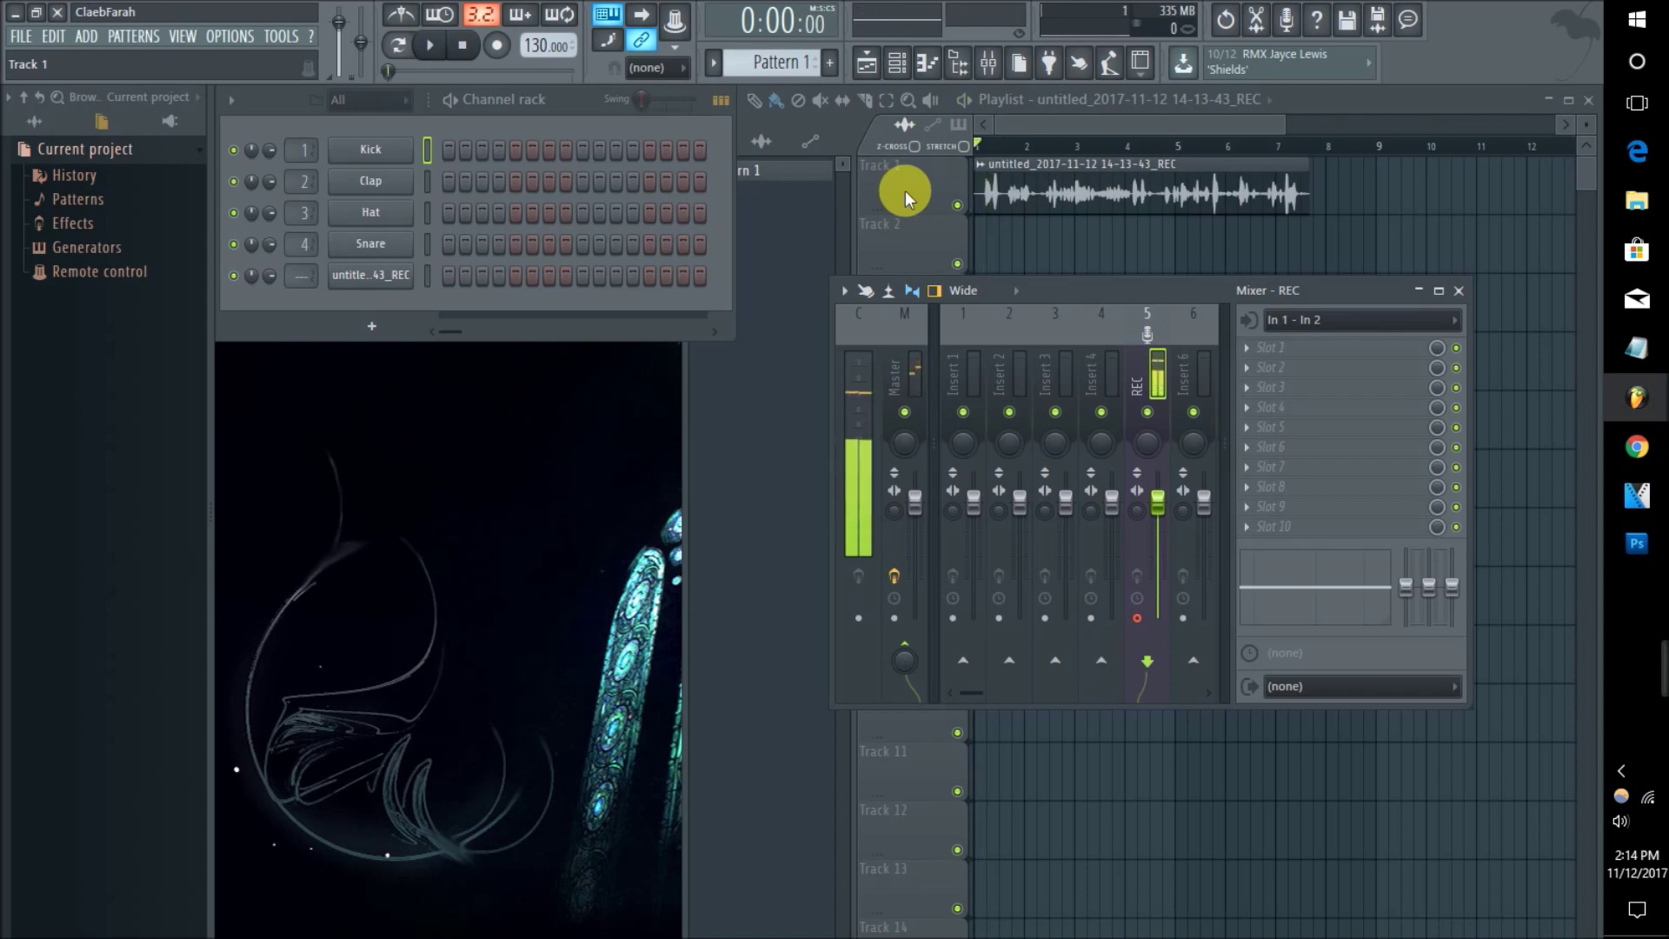
Step: Move the test clip to Track 2 around bar 6, then delete it from the playlist
{"action": "left_click", "coordinate": [497, 46]}
{"action": "left_click", "coordinate": [1333, 149]}
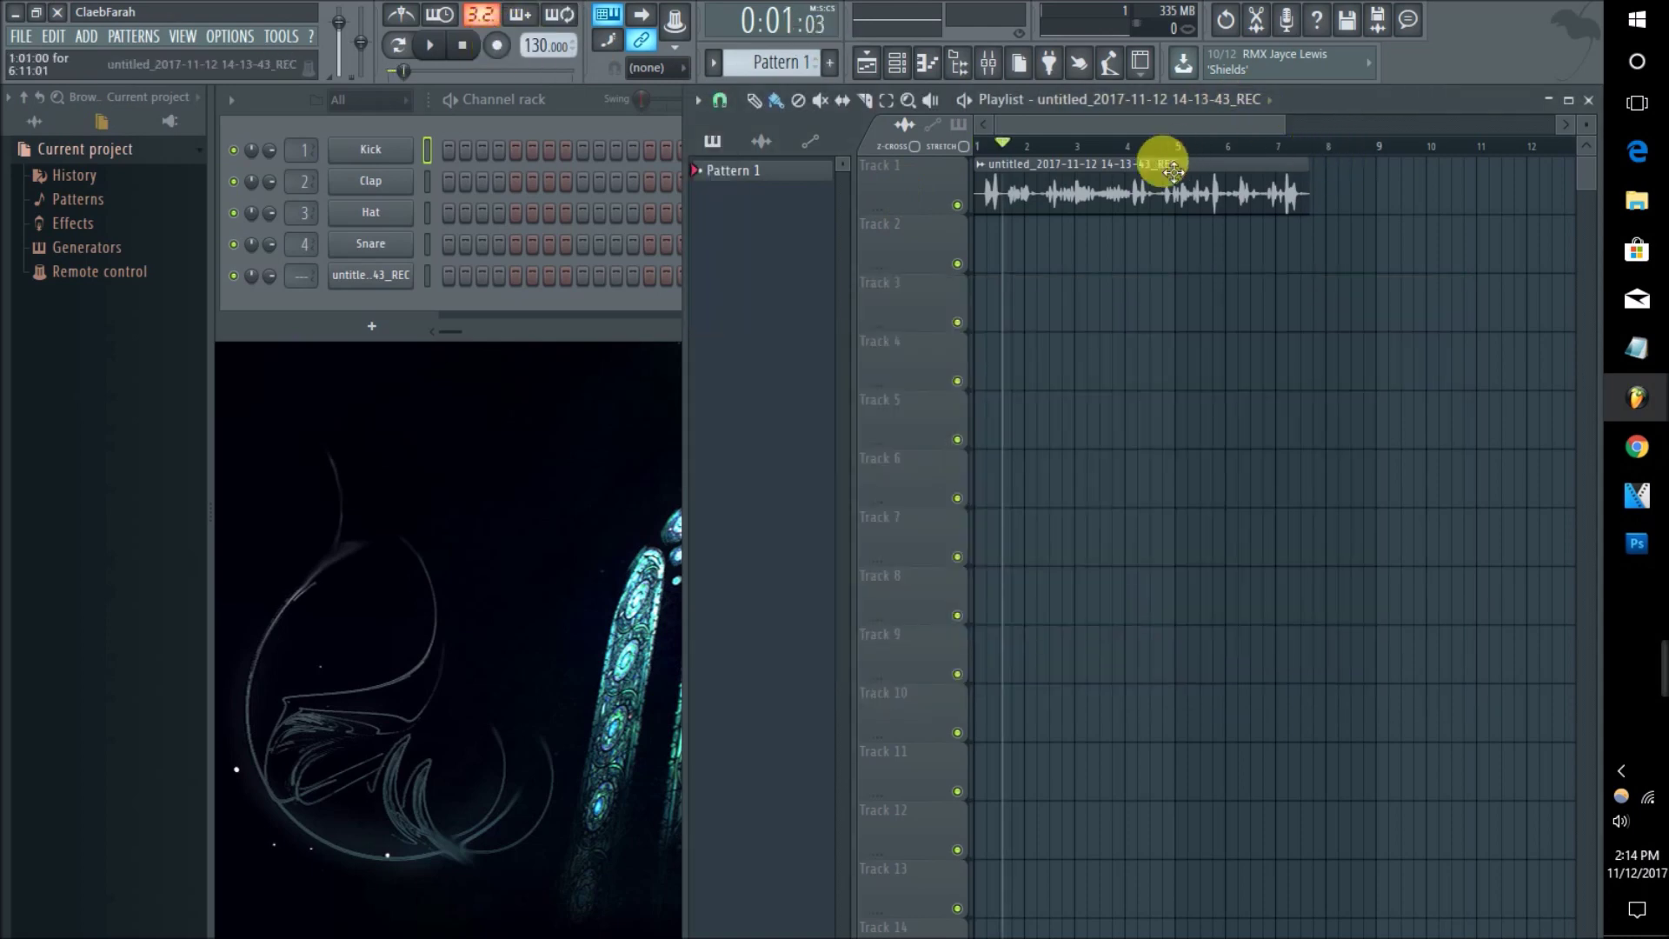
{"action": "left_click_drag", "start_coordinate": [1173, 170], "coordinate": [1460, 228]}
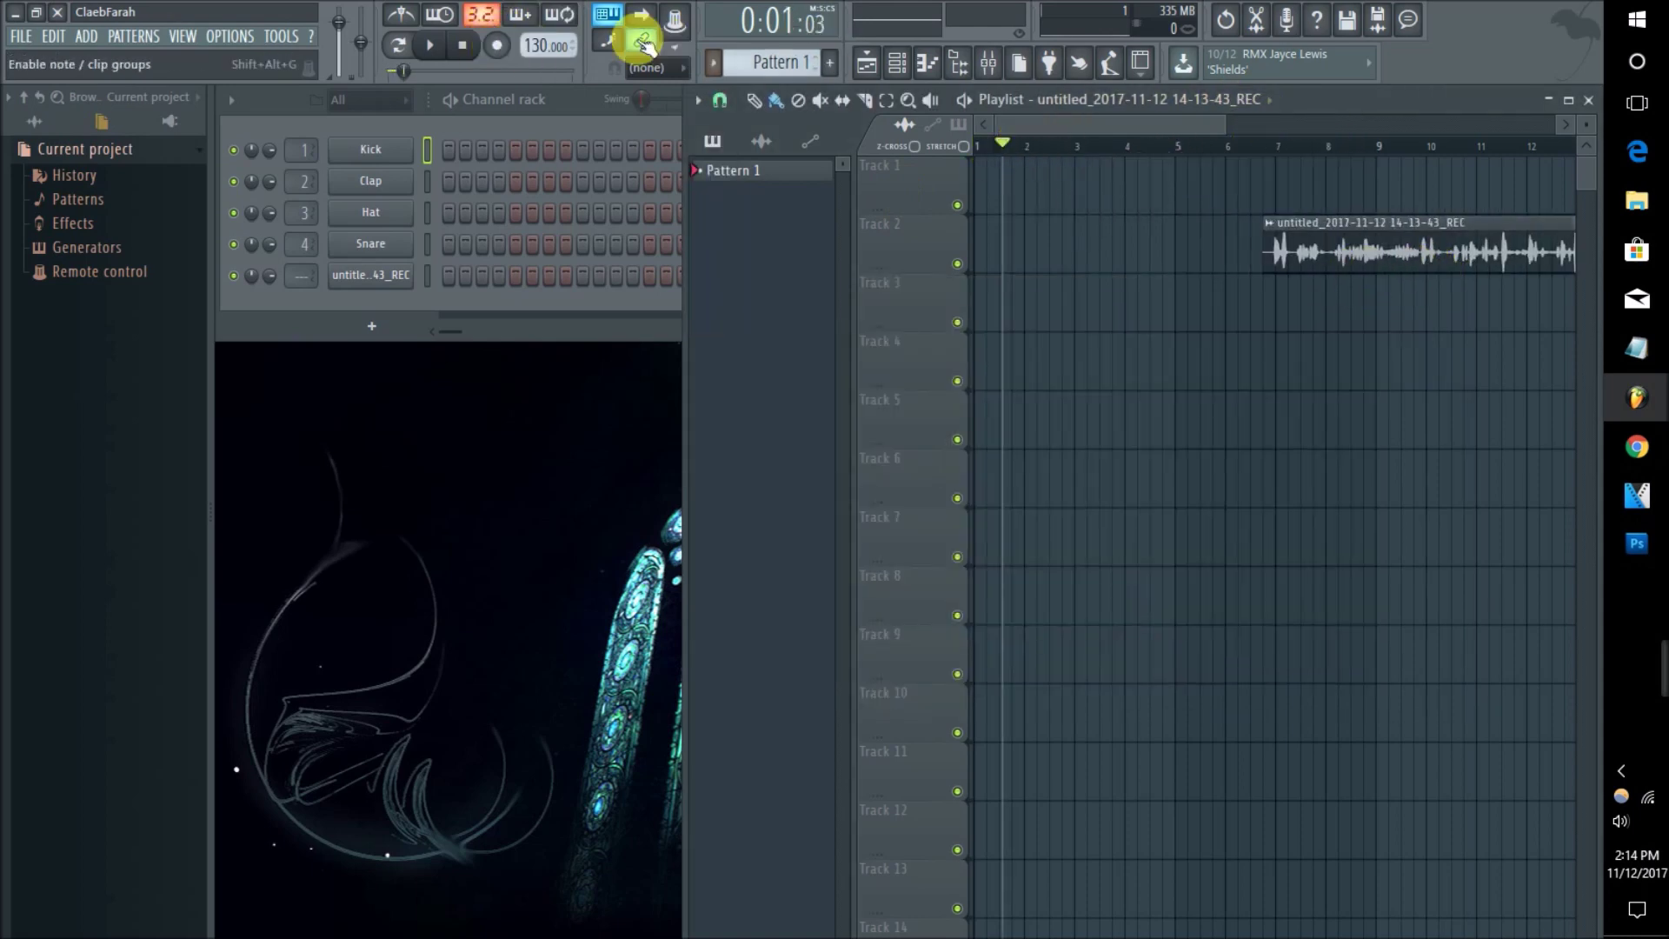
{"action": "left_click", "coordinate": [497, 46]}
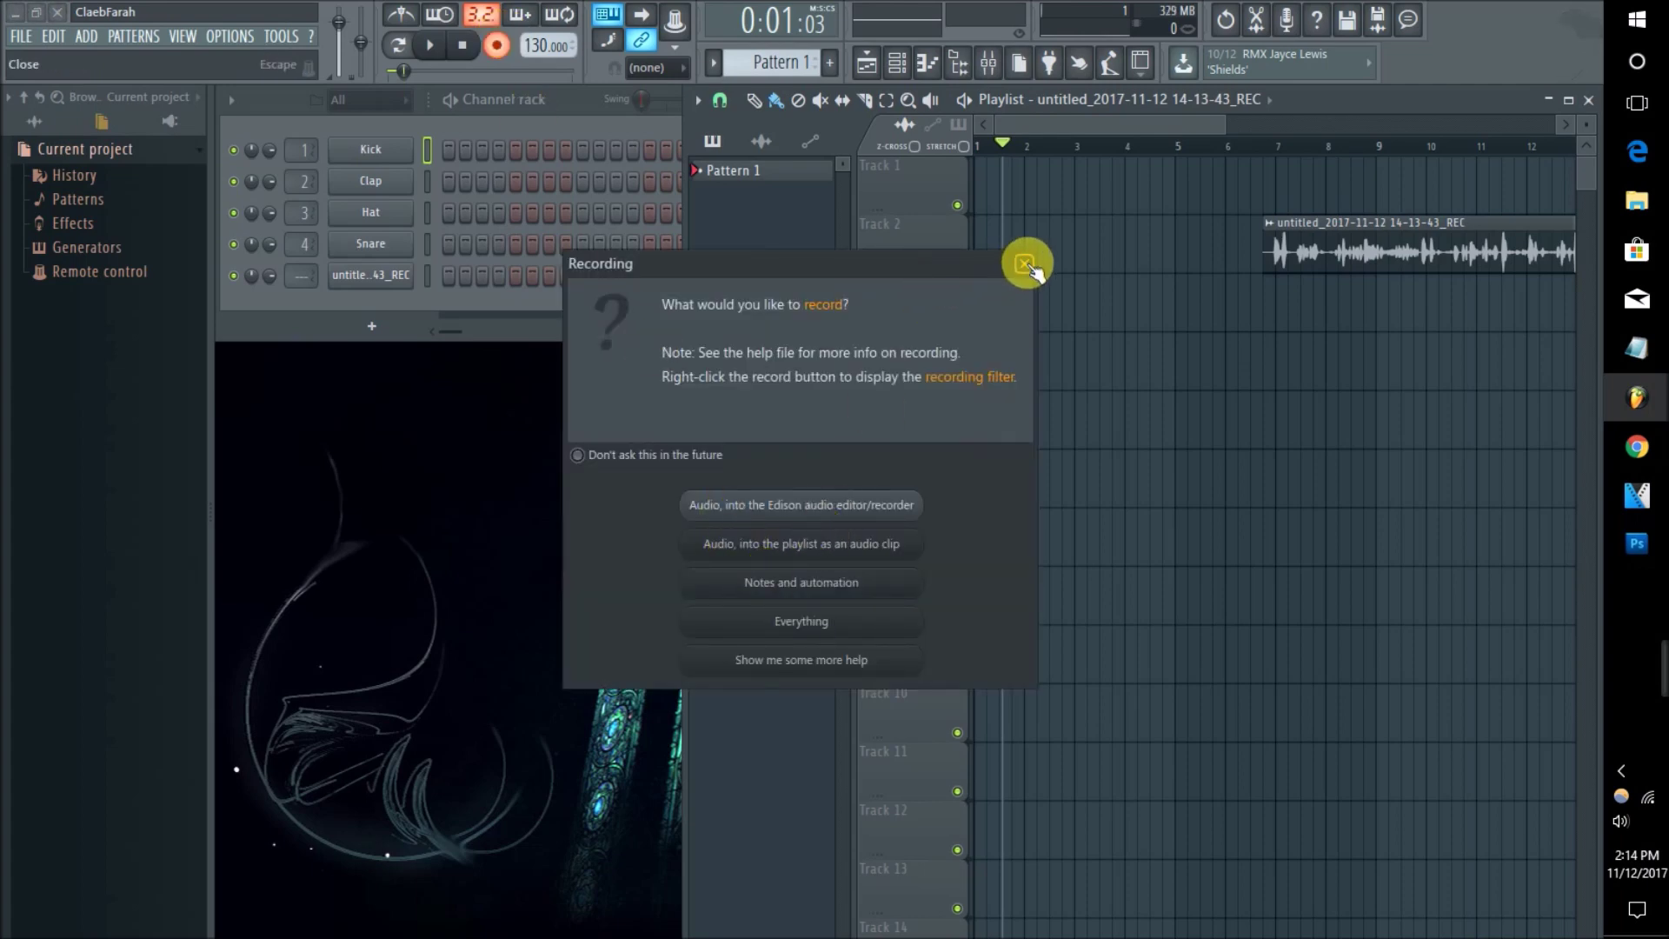
{"action": "left_click", "coordinate": [1026, 263]}
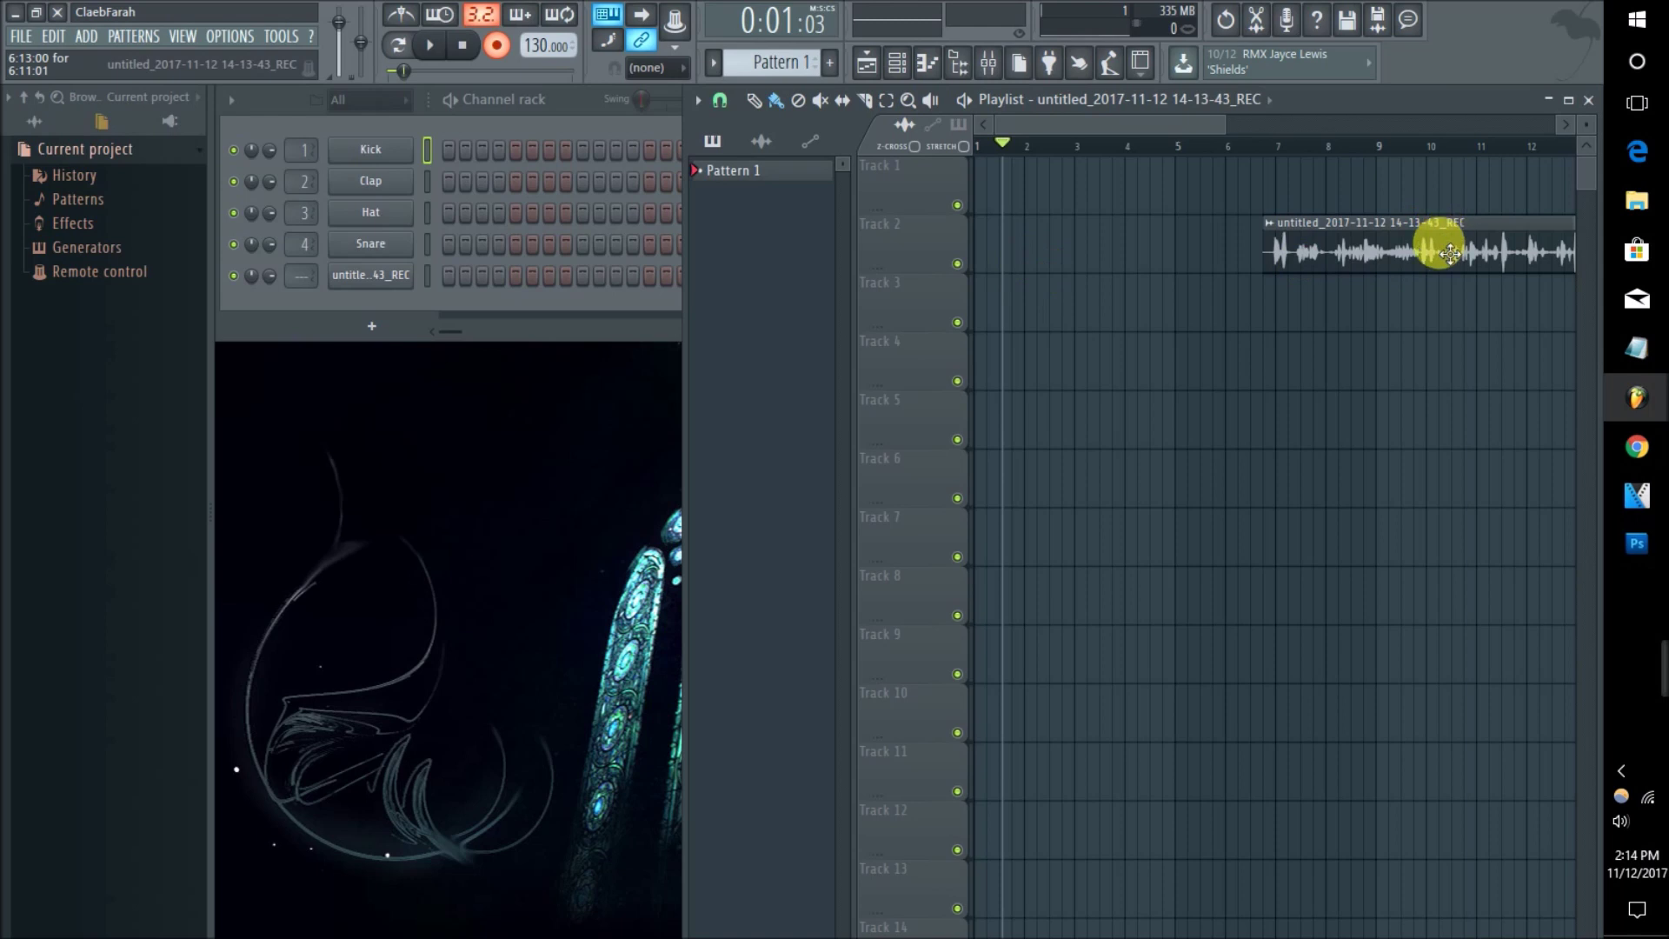
{"action": "right_click", "coordinate": [1449, 253]}
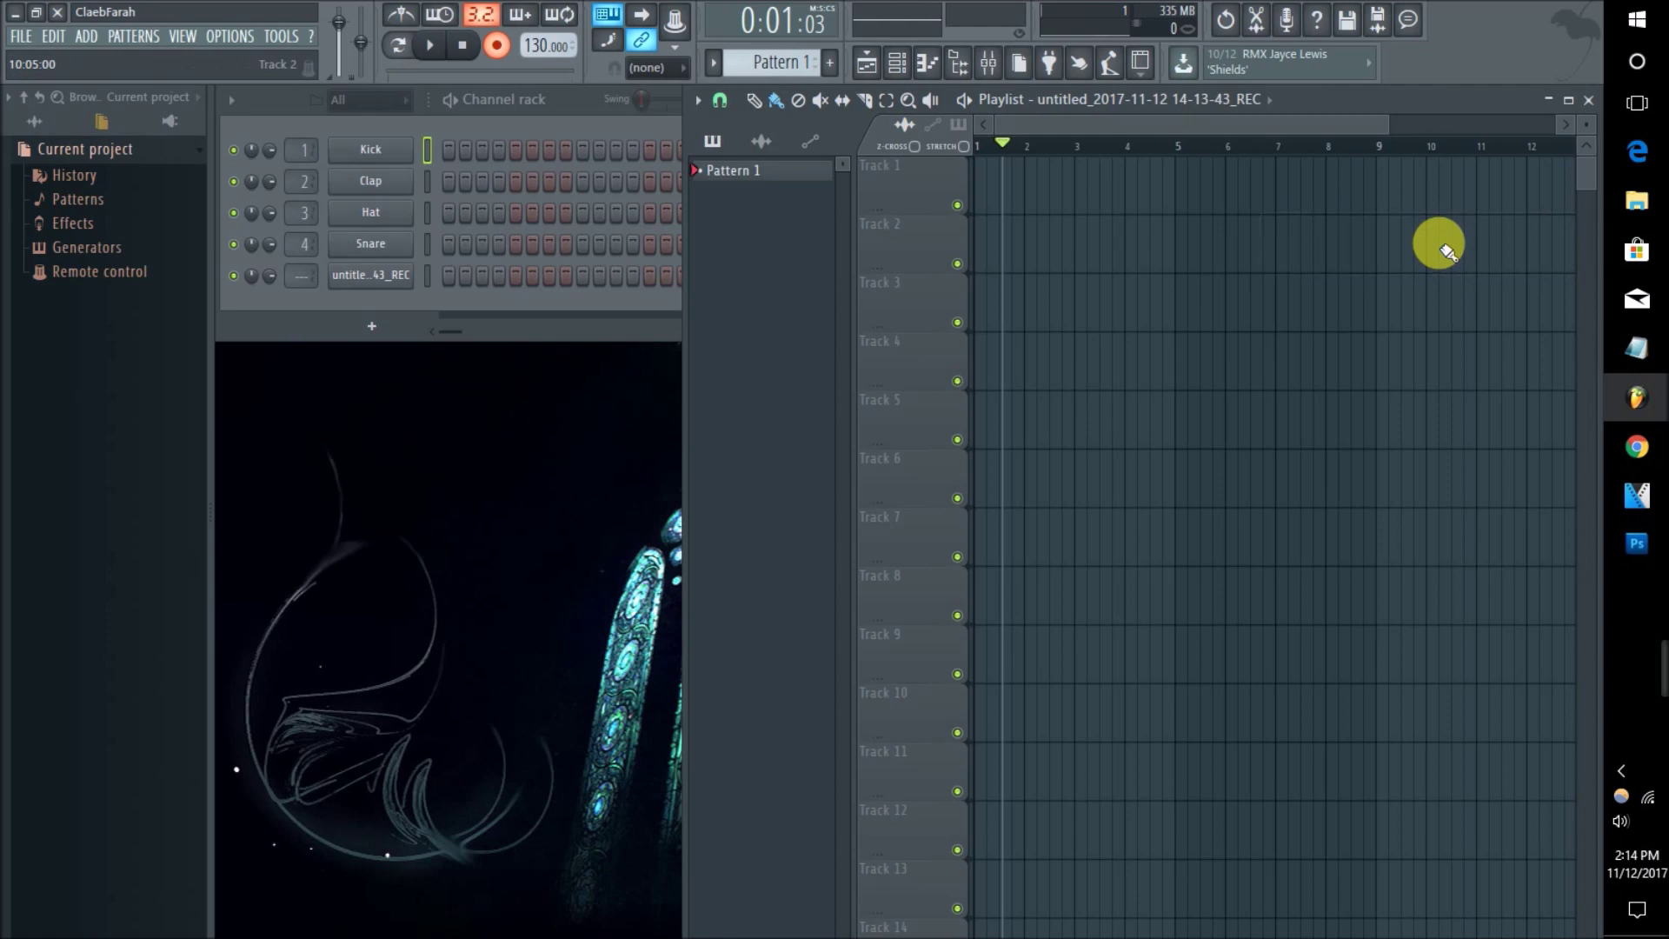
{"action": "left_click", "coordinate": [4, 36]}
Step: Open the GsharpAflatmaj7 mellow beat project without saving the untitled test
{"action": "left_click", "coordinate": [55, 78]}
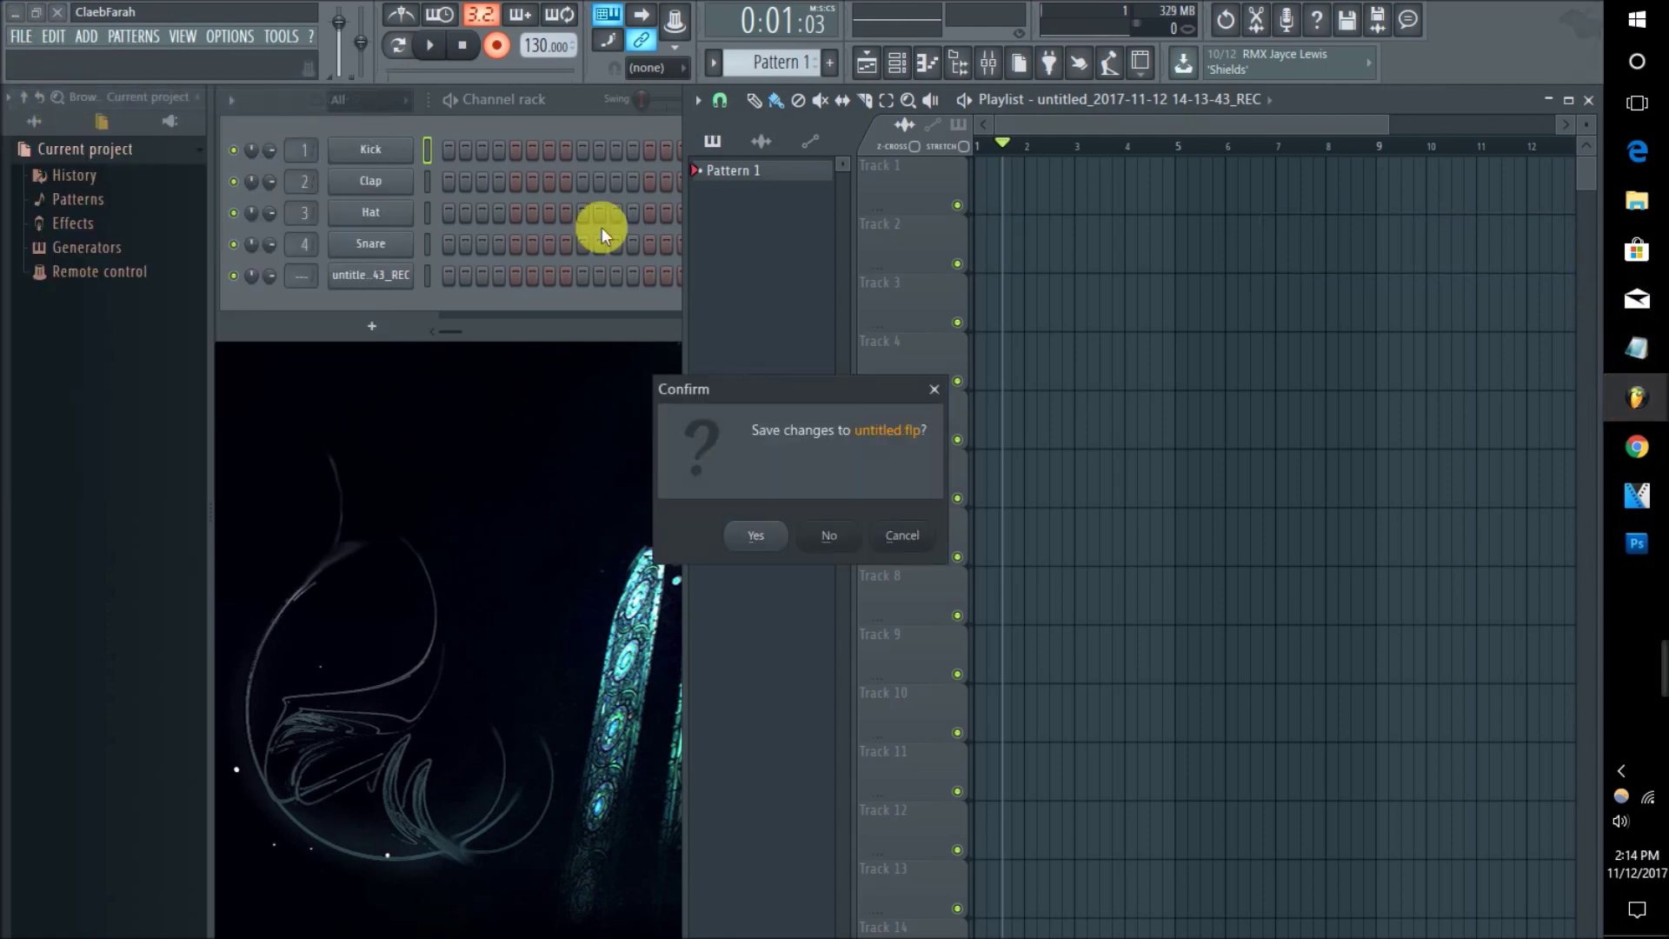
{"action": "left_click", "coordinate": [843, 534]}
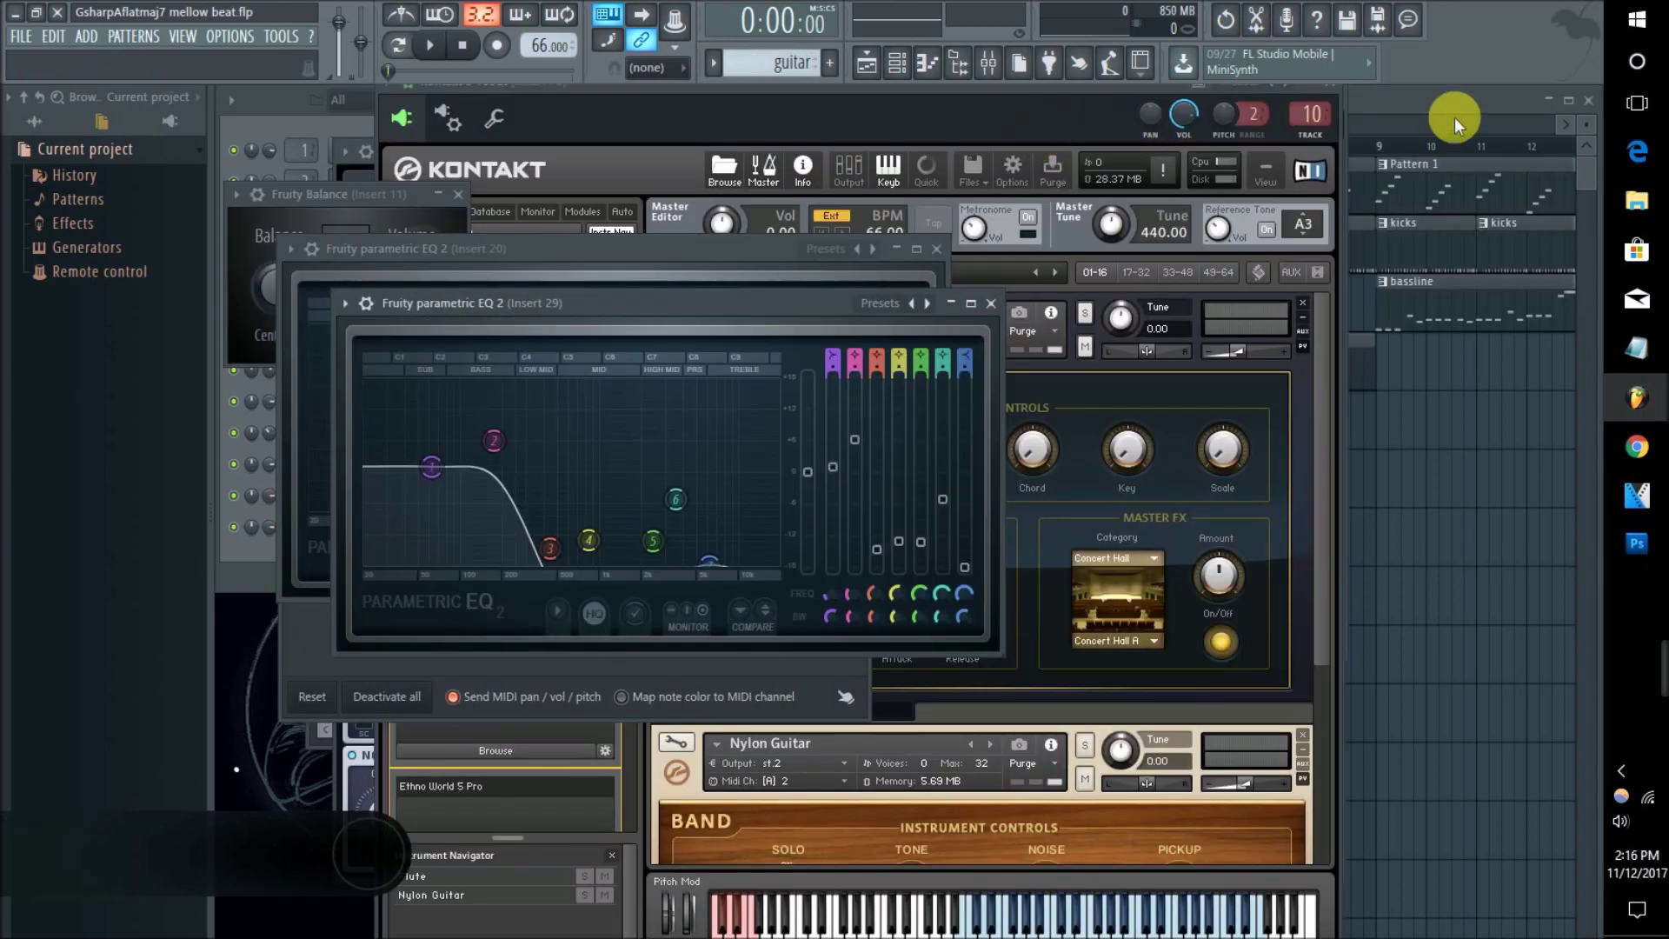
{"action": "left_click", "coordinate": [1468, 101]}
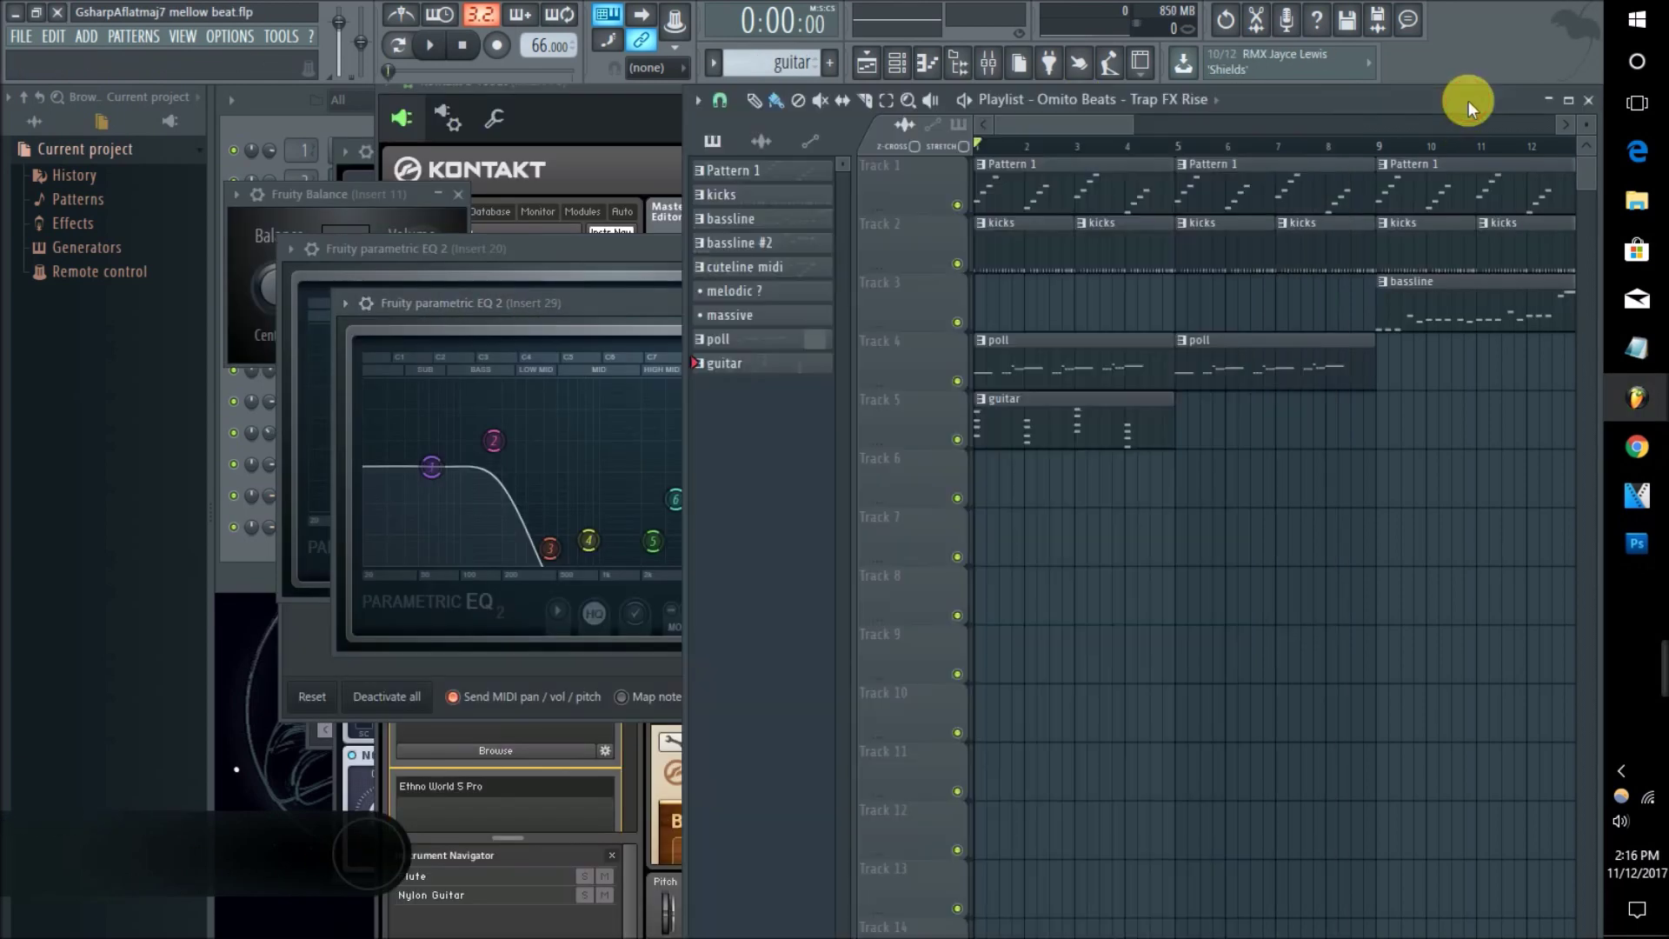
Step: Play the beat and delete the guitar clip from Track 5
{"action": "key", "text": "space"}
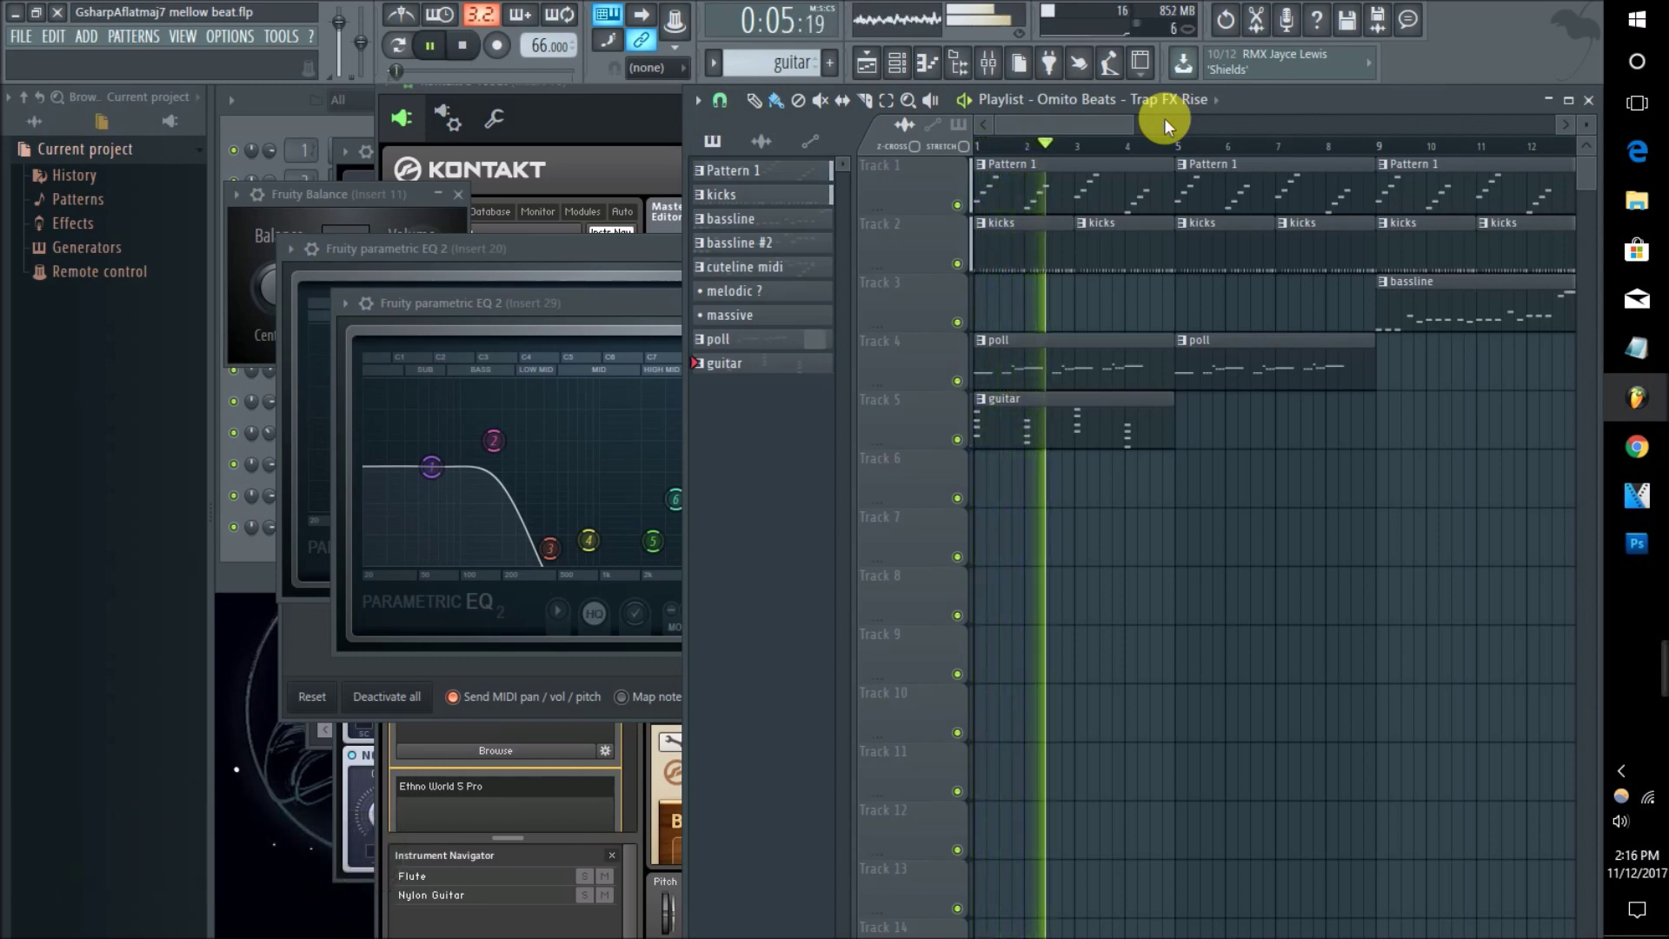
{"action": "right_click", "coordinate": [1008, 420]}
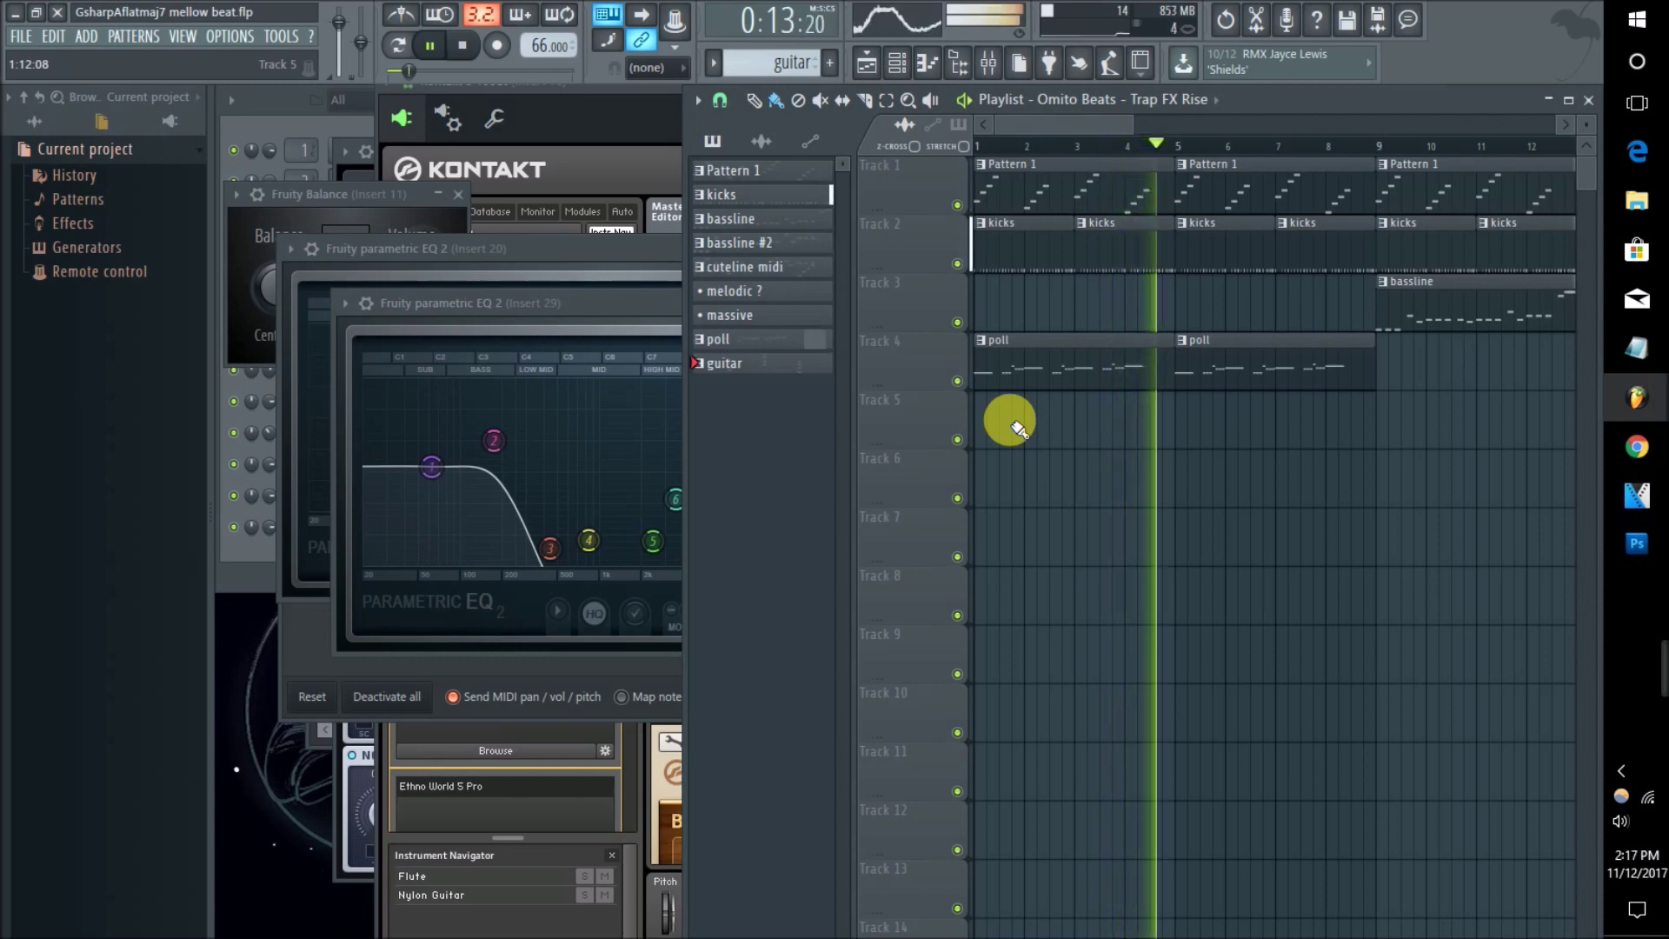
{"action": "left_click_drag", "start_coordinate": [1068, 123], "coordinate": [1136, 129]}
{"action": "key", "text": "space"}
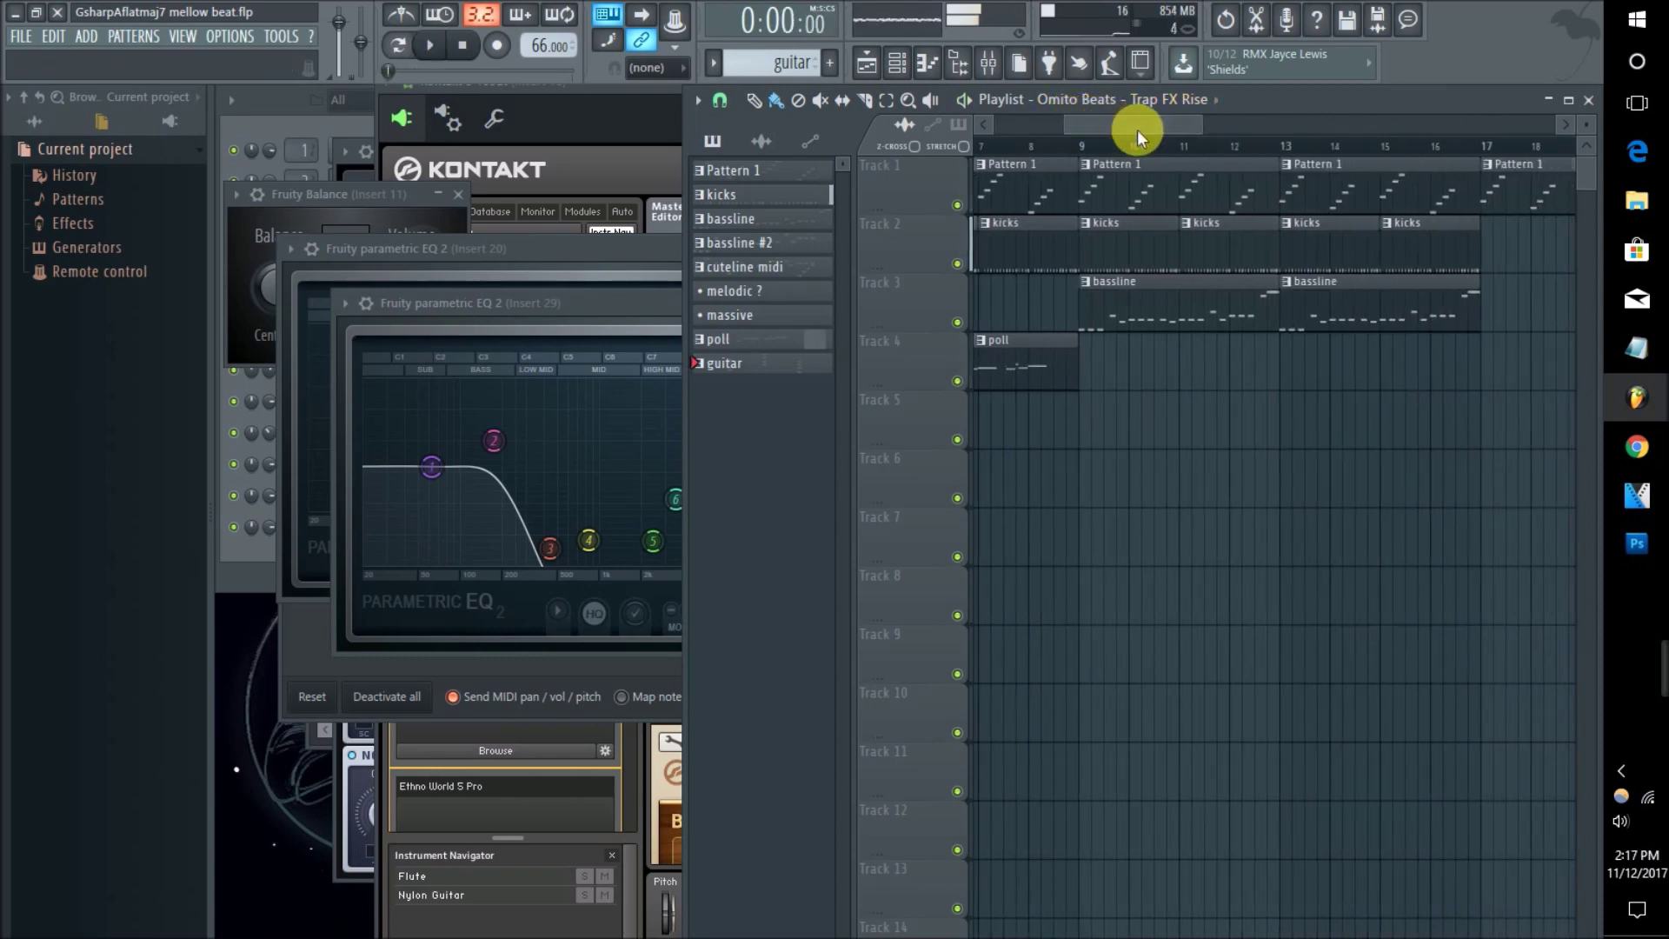
Step: Move the song position to bar 9 and select bars 9–35 in the playlist
{"action": "left_click", "coordinate": [1082, 147]}
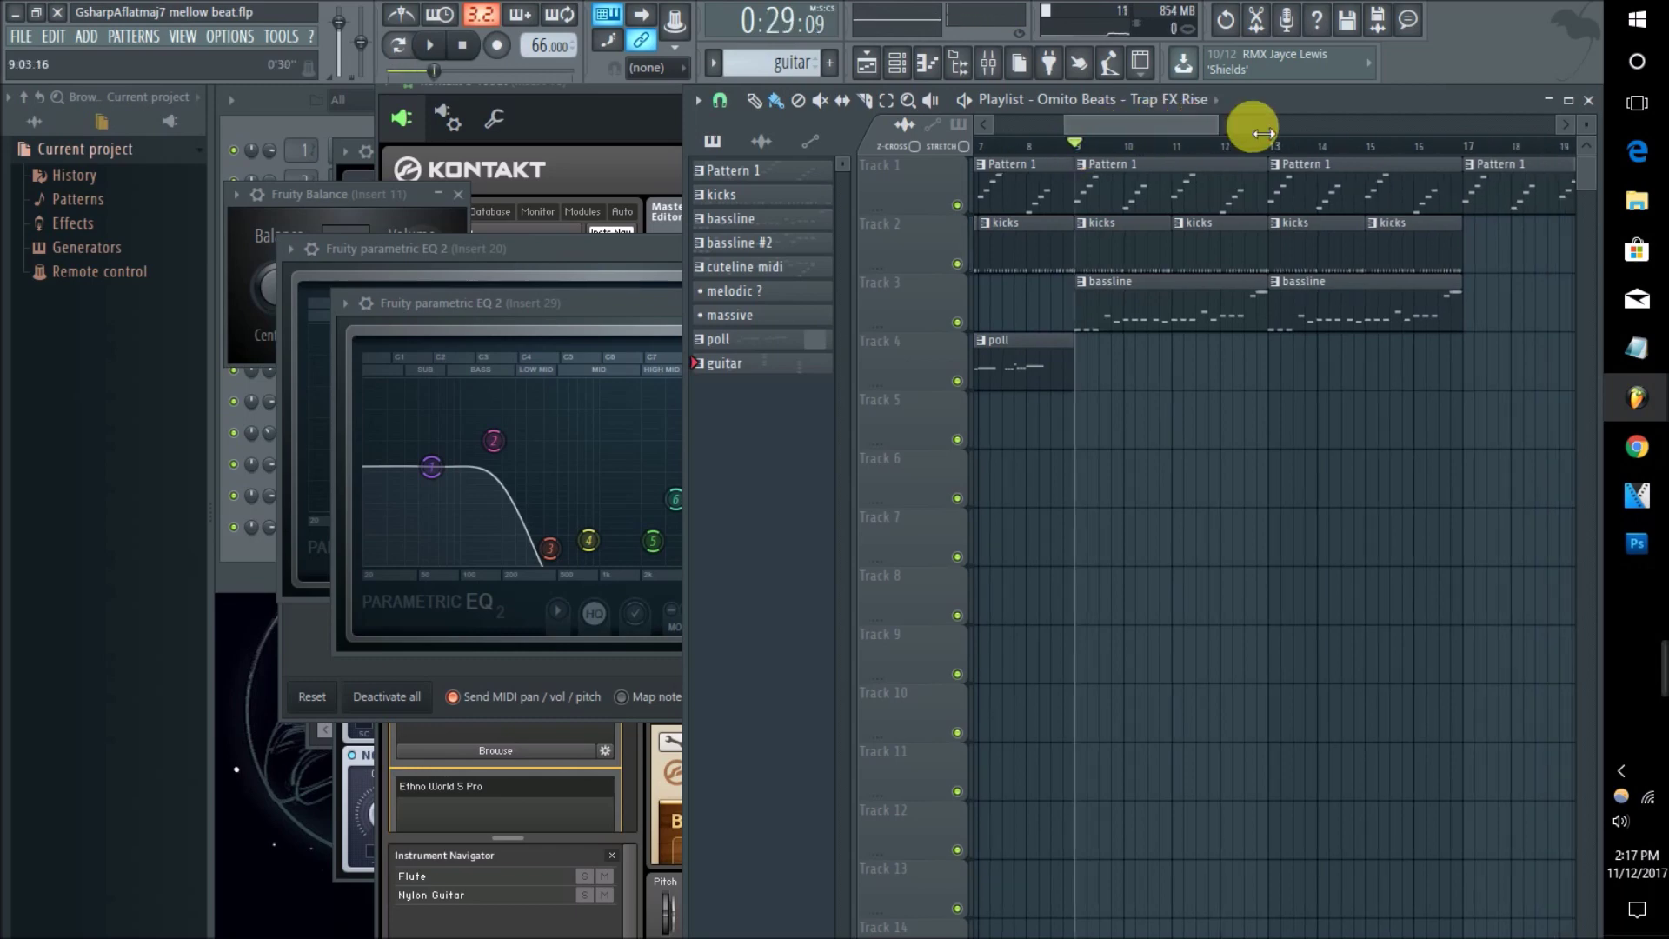
{"action": "left_click_drag", "start_coordinate": [1263, 133], "coordinate": [1426, 148]}
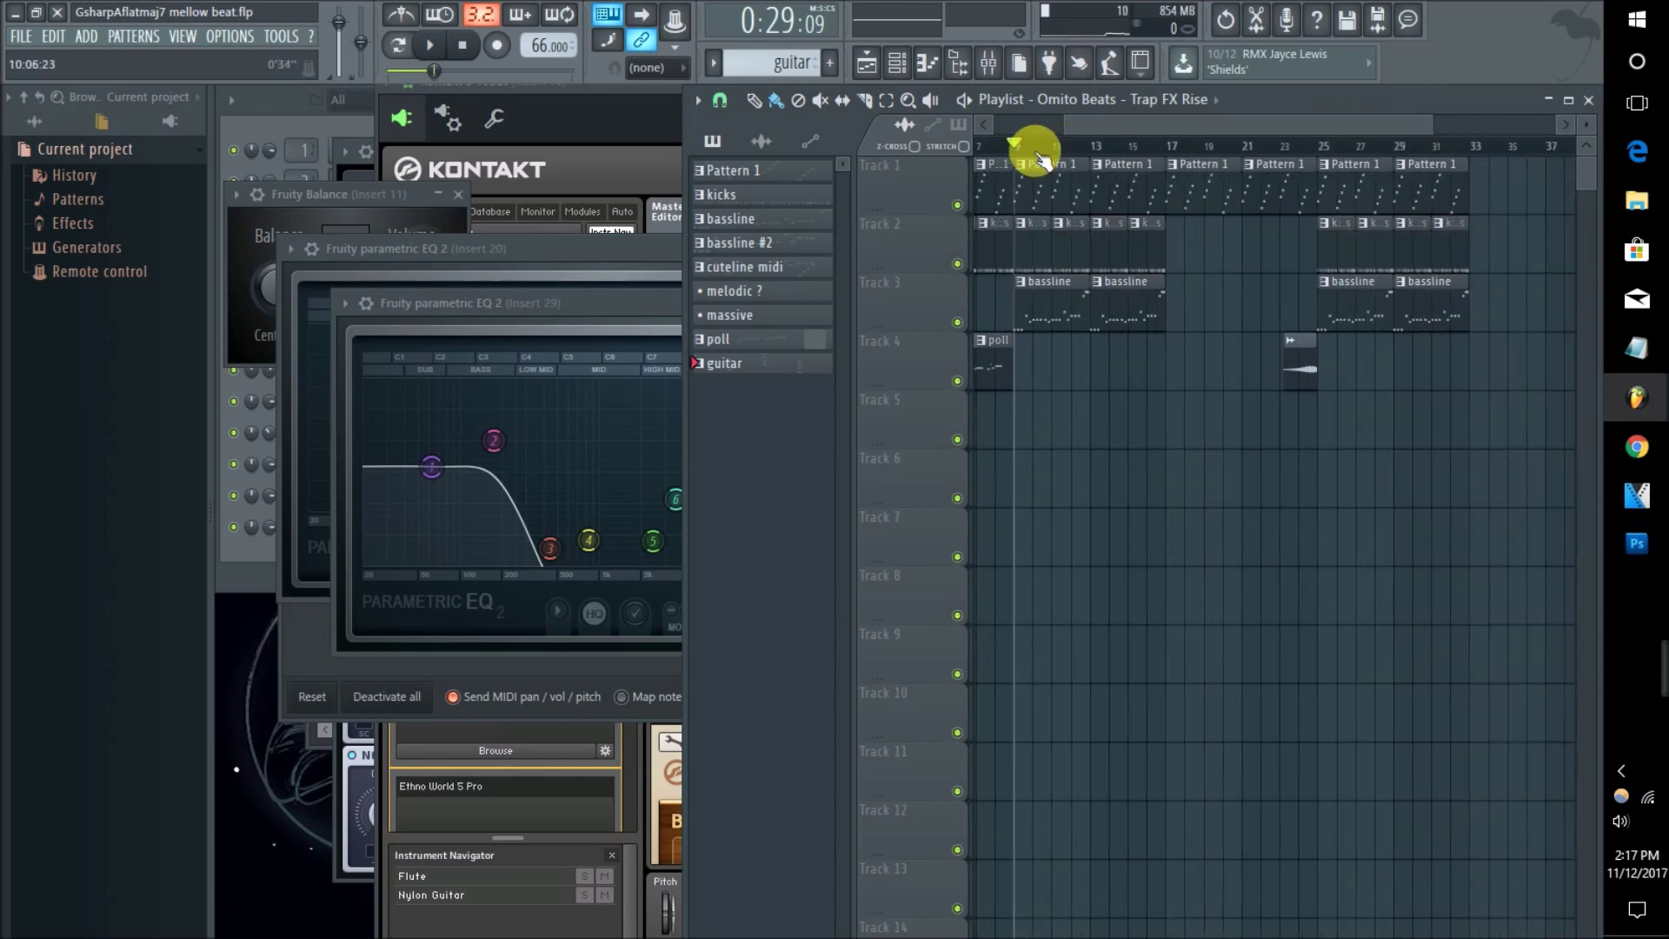
{"action": "left_click_drag", "start_coordinate": [1008, 143], "coordinate": [1516, 201]}
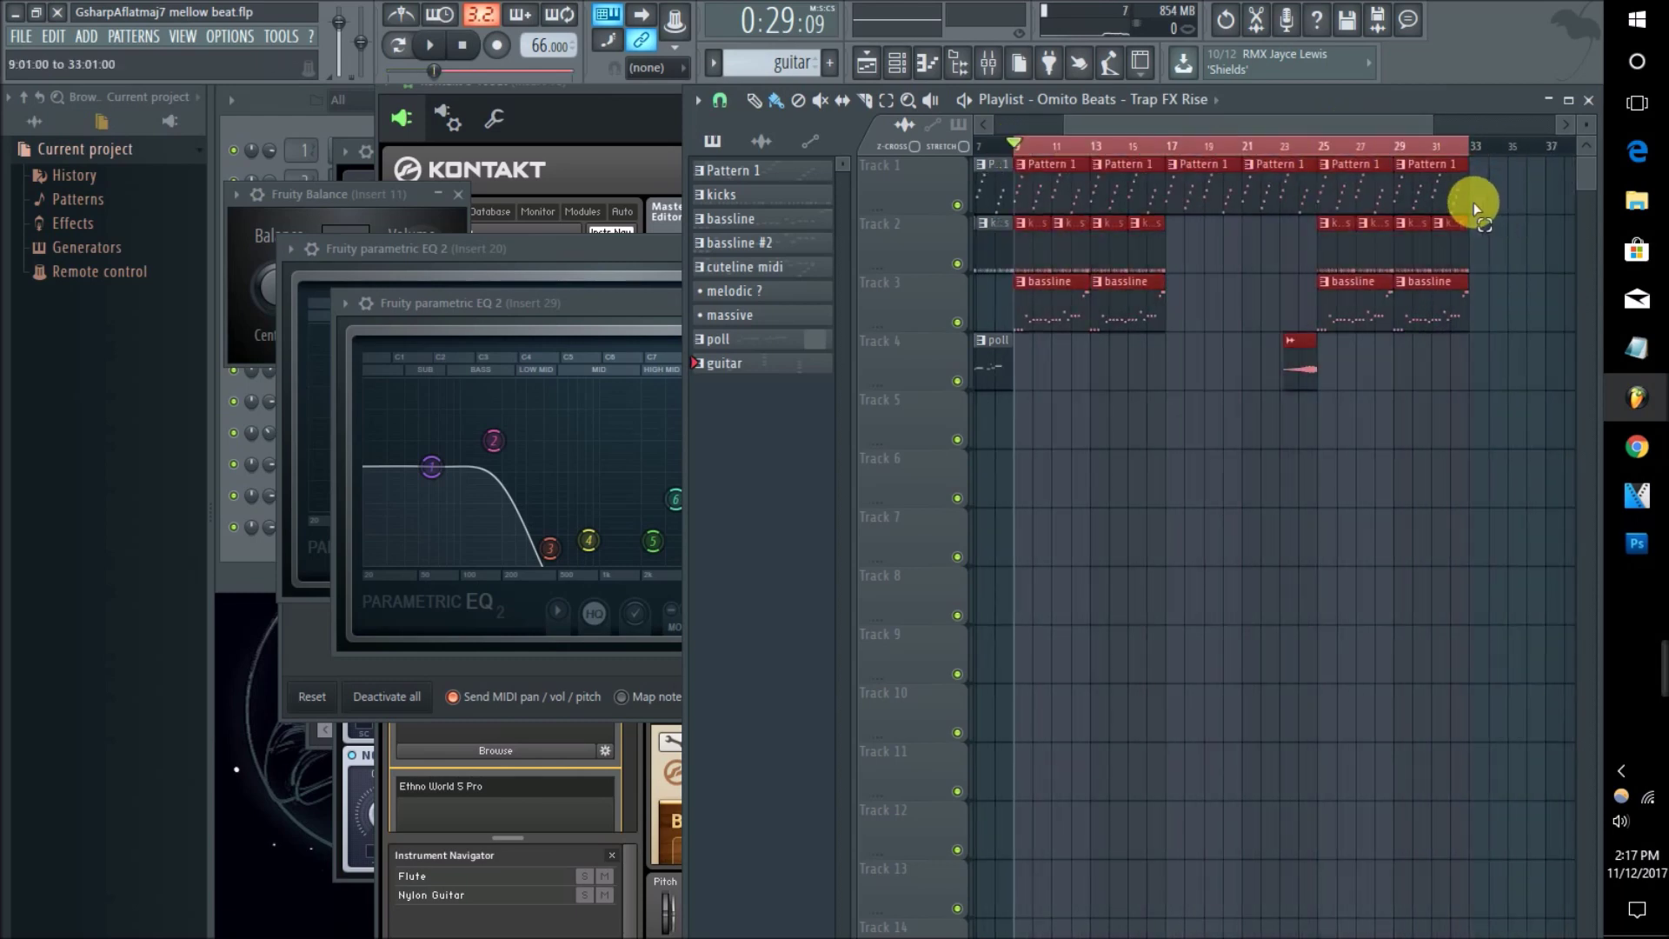
Step: Route the Kontakt 5 16out channel to mixer track 10 and add a new pattern named 'vocals'
{"action": "left_click", "coordinate": [254, 127]}
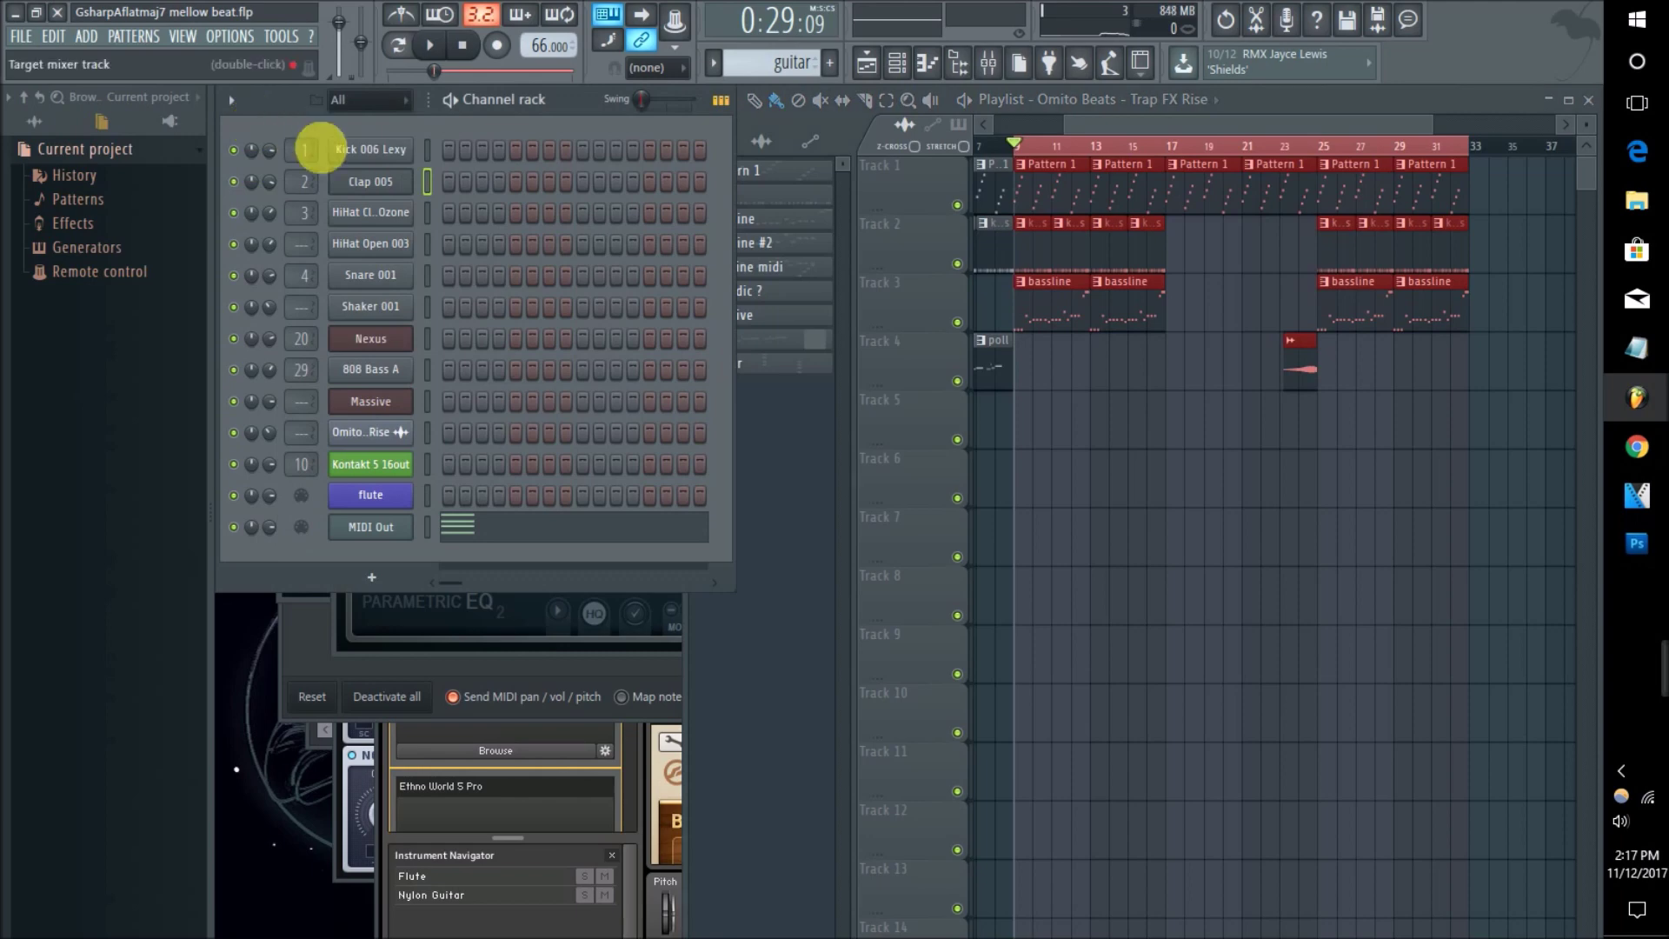
{"action": "left_click_drag", "start_coordinate": [300, 456], "coordinate": [298, 354]}
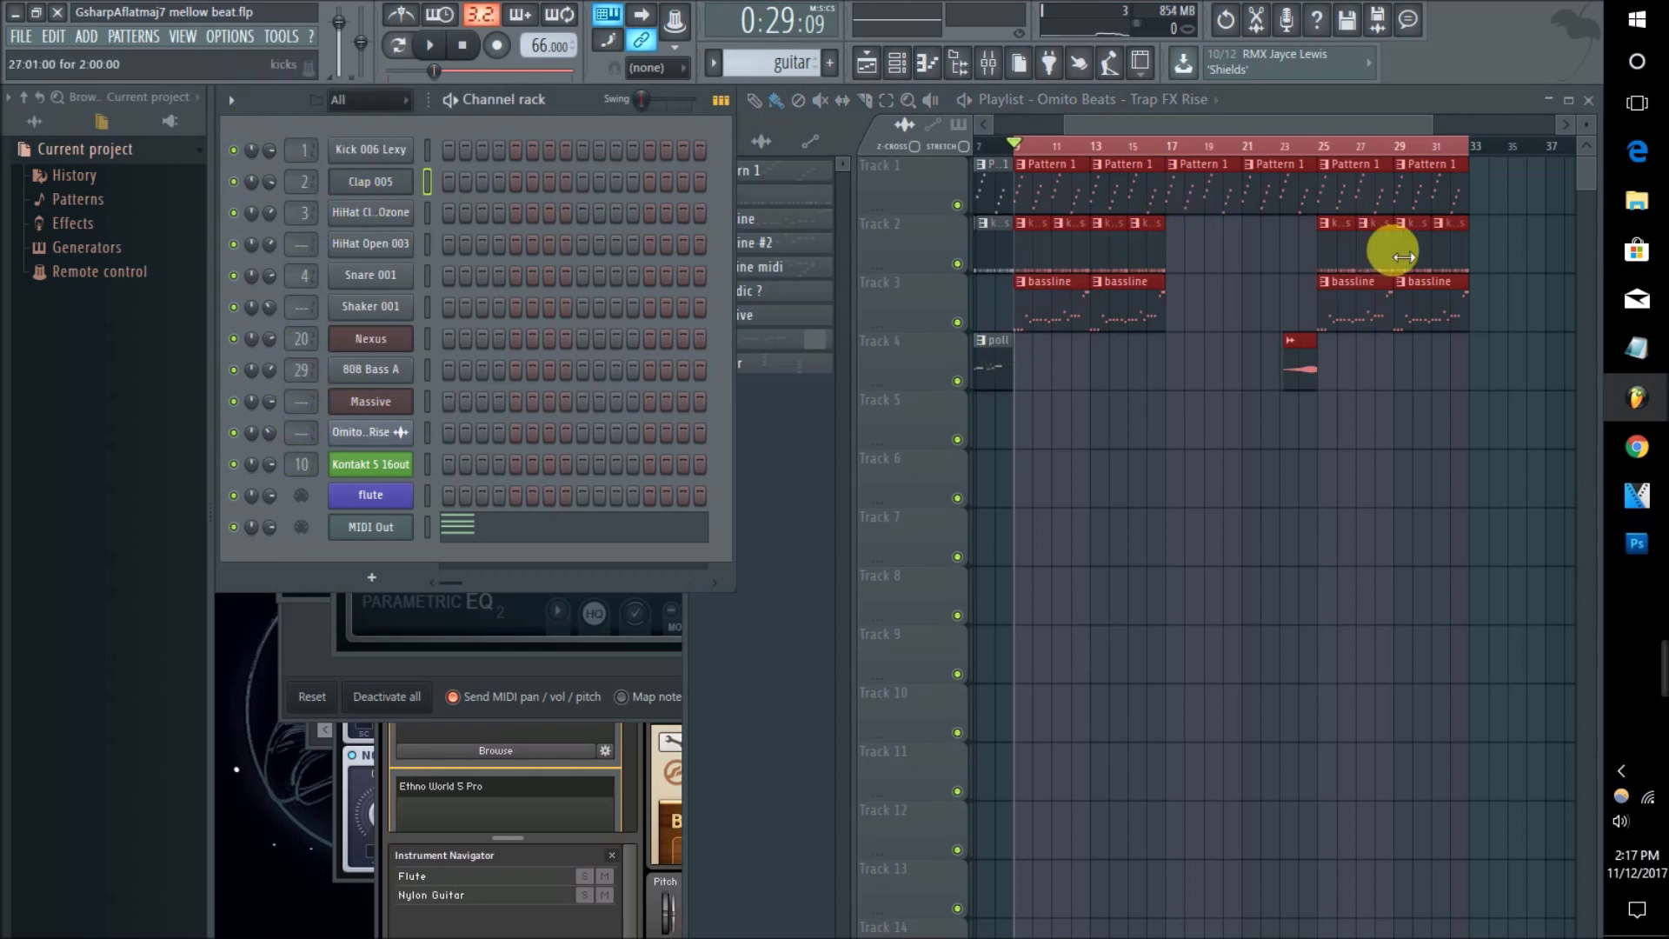
{"action": "left_click", "coordinate": [831, 62]}
{"action": "type", "text": "vocals"}
{"action": "key", "text": "Return"}
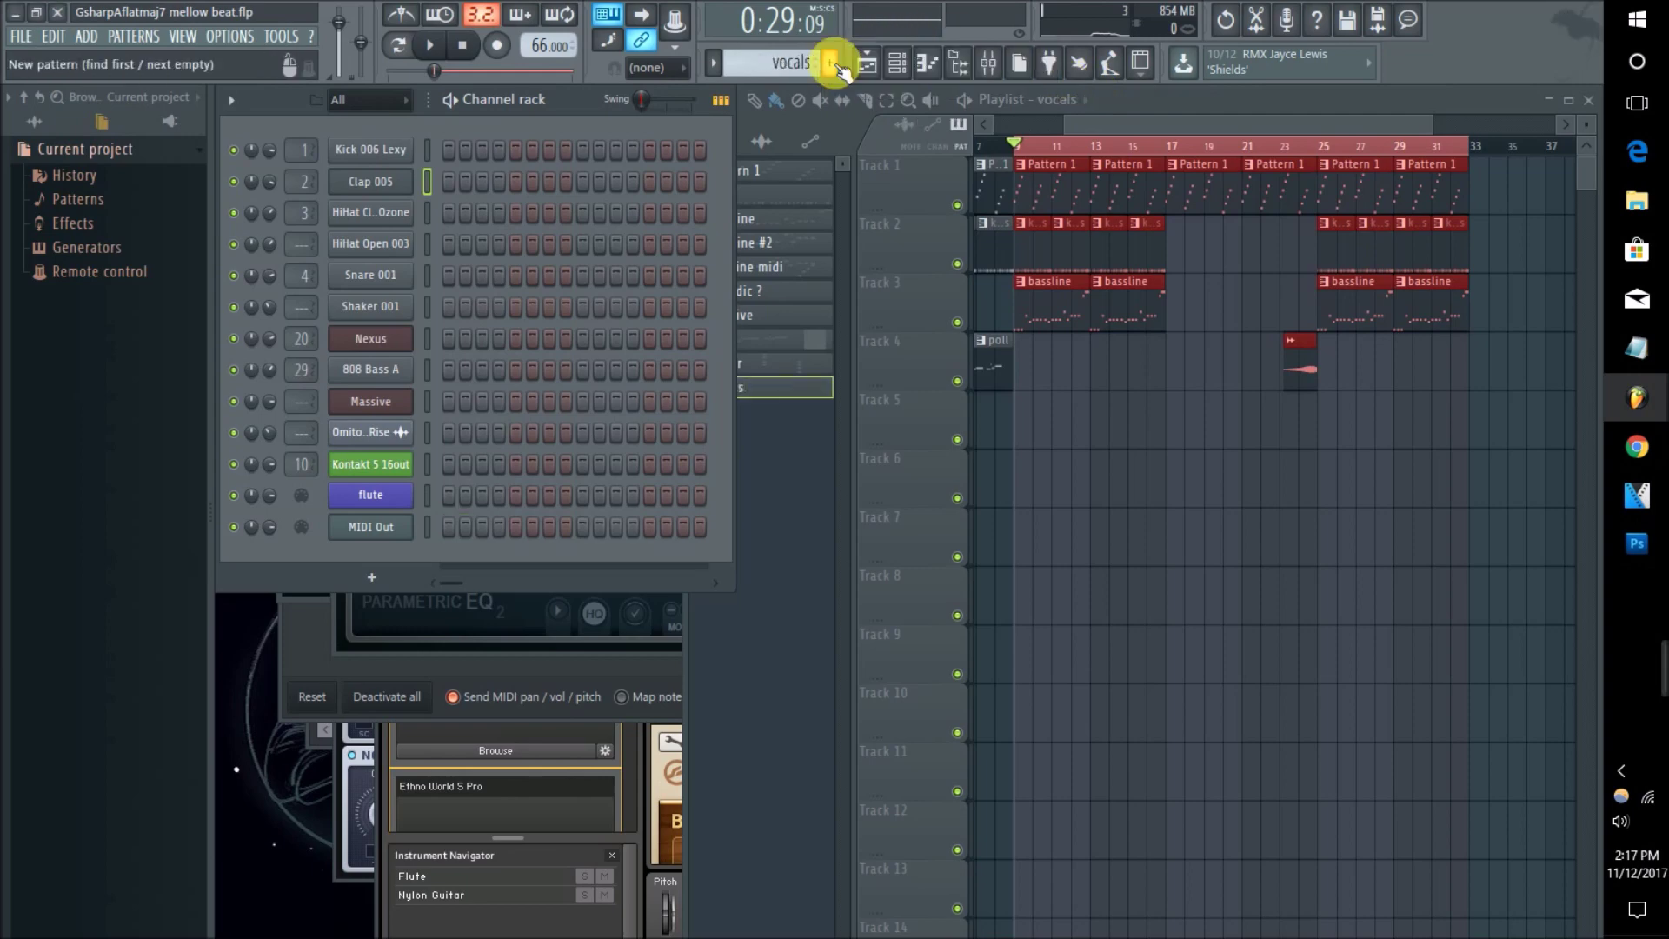
{"action": "left_click", "coordinate": [786, 388]}
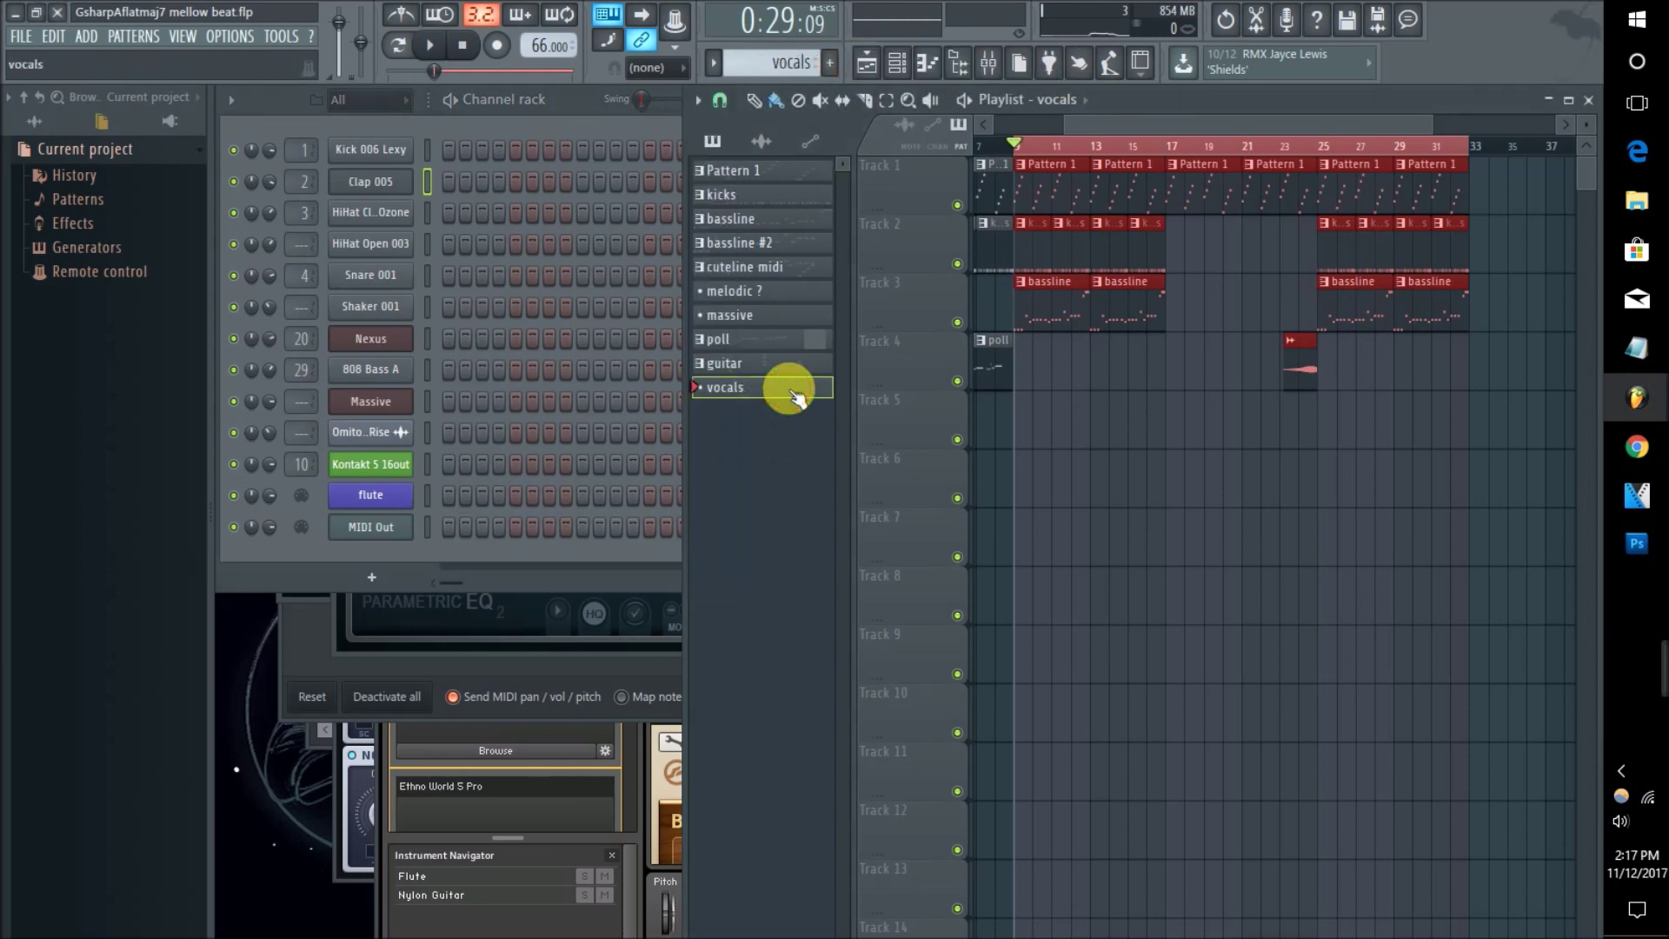
{"action": "left_click", "coordinate": [371, 576]}
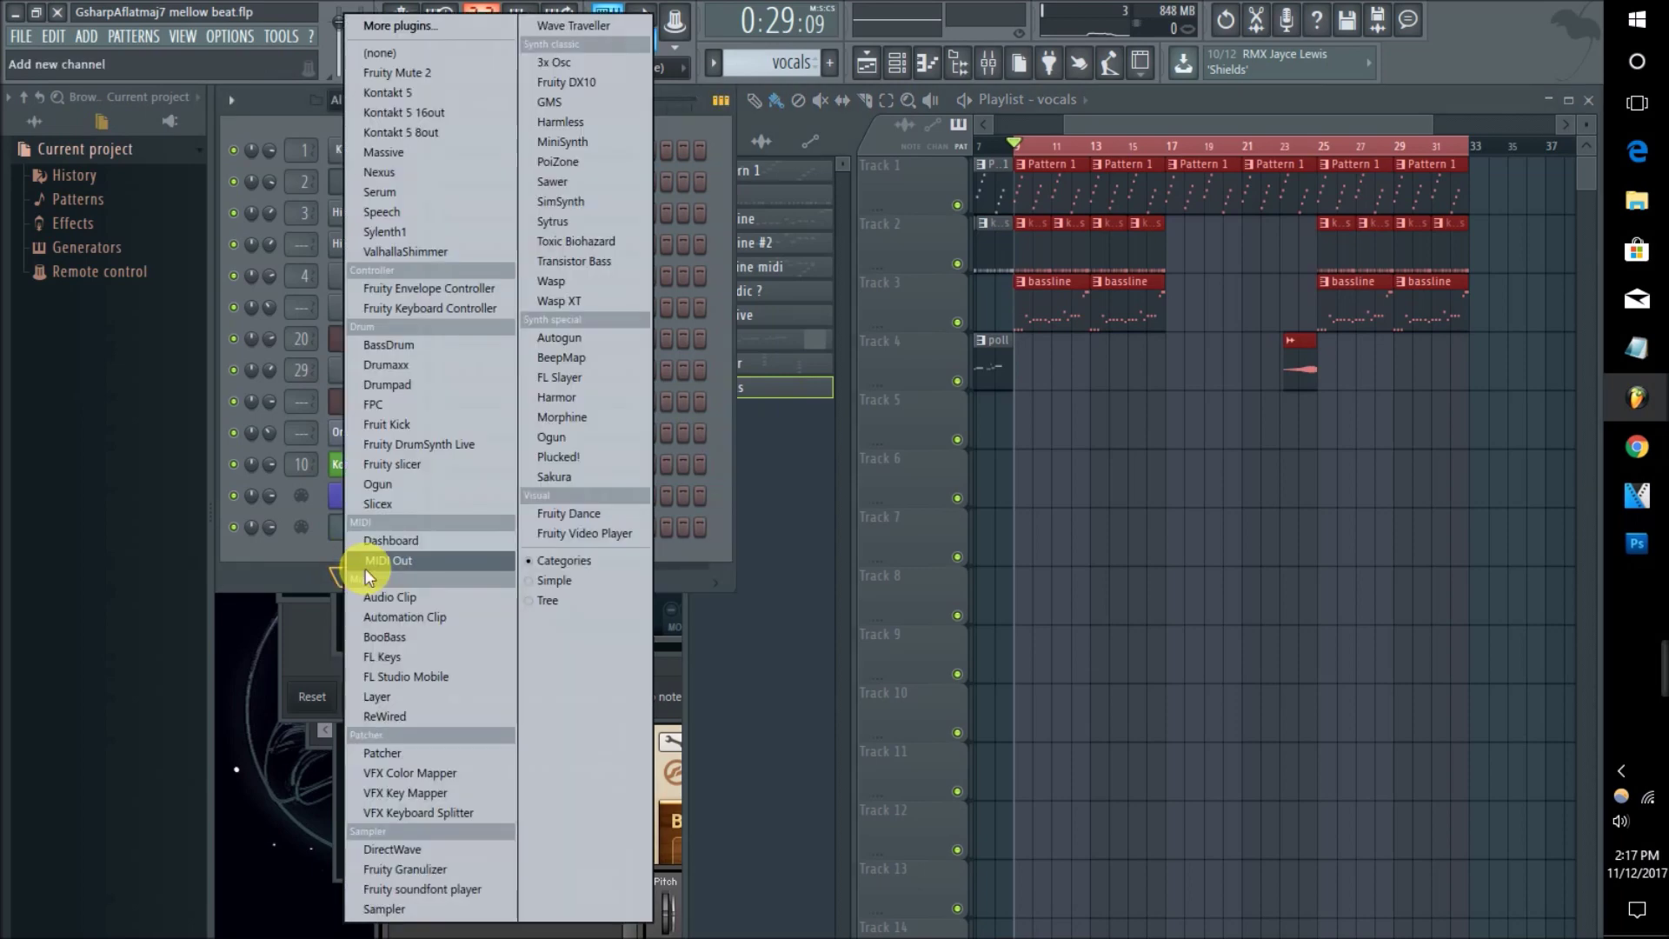
Step: Add a coloured Audio Clip channel named 'vocal recording track' and route it to mixer insert 15
{"action": "left_click", "coordinate": [393, 600]}
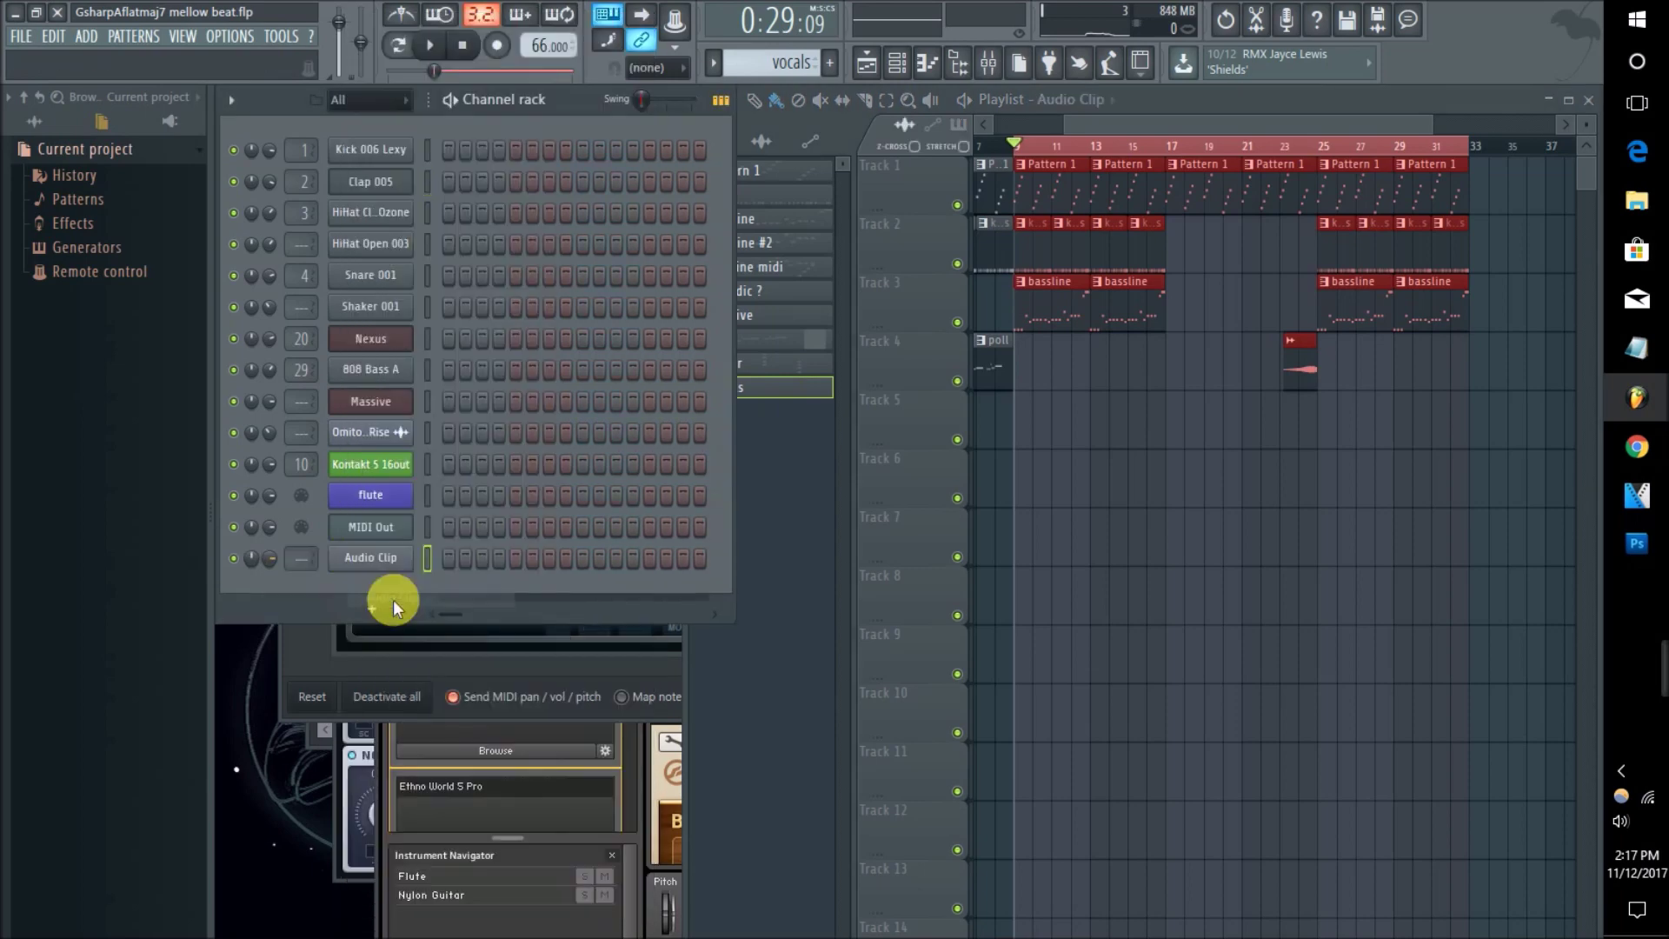
{"action": "right_click", "coordinate": [352, 557]}
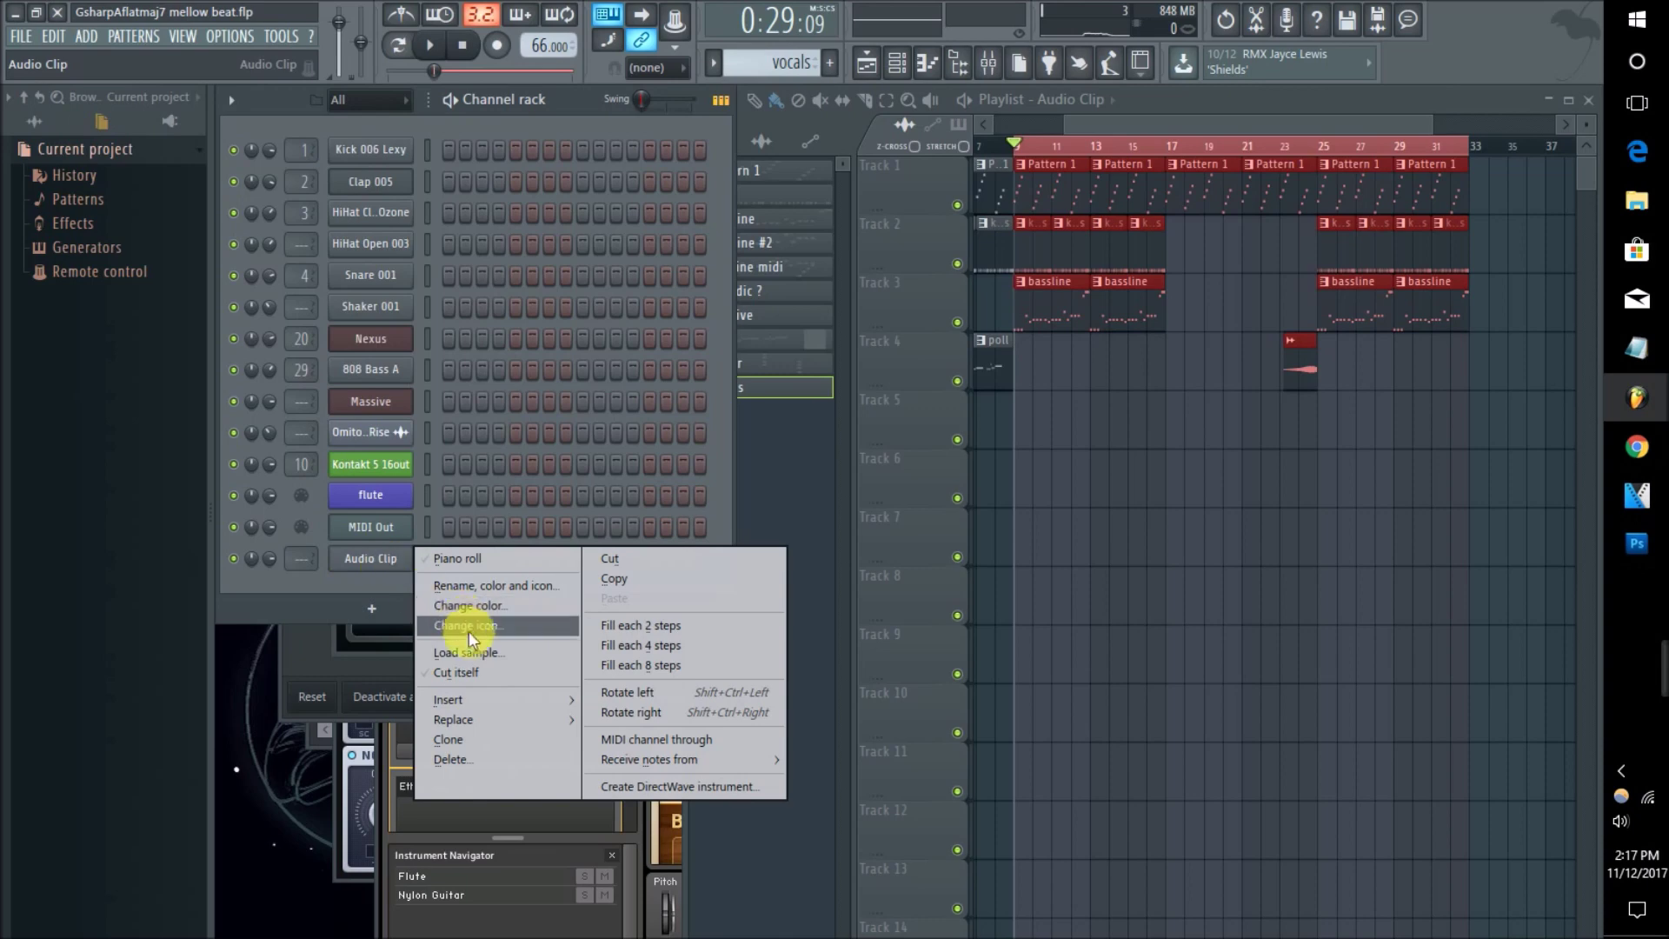
{"action": "left_click", "coordinate": [476, 591]}
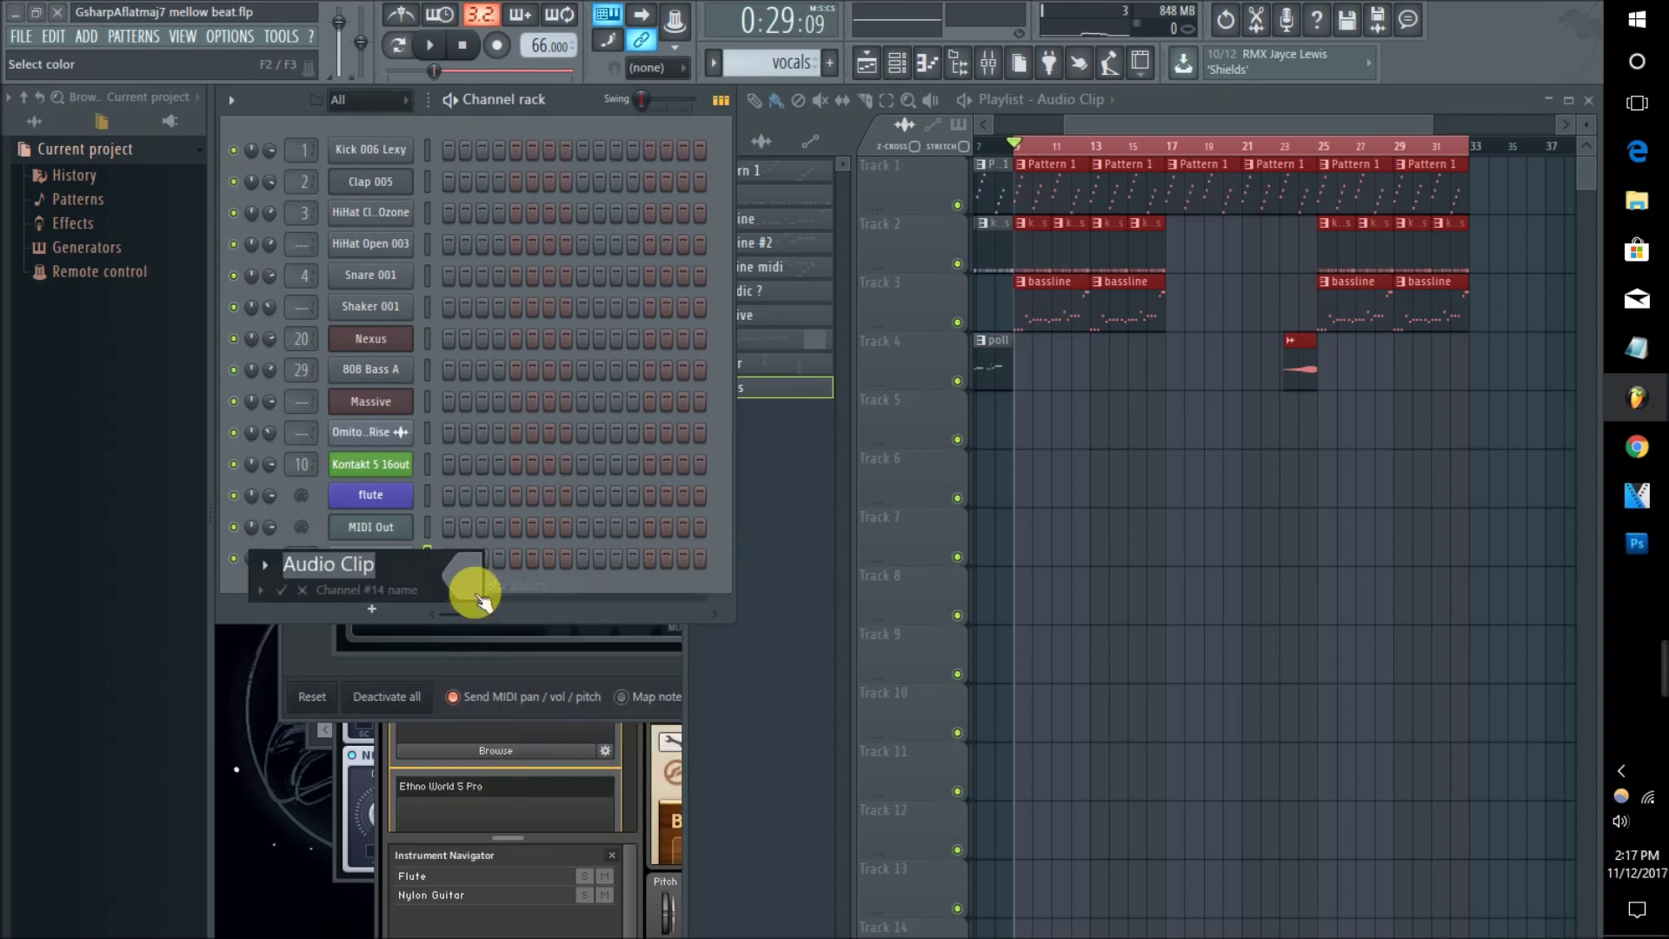
{"action": "type", "text": "vo"}
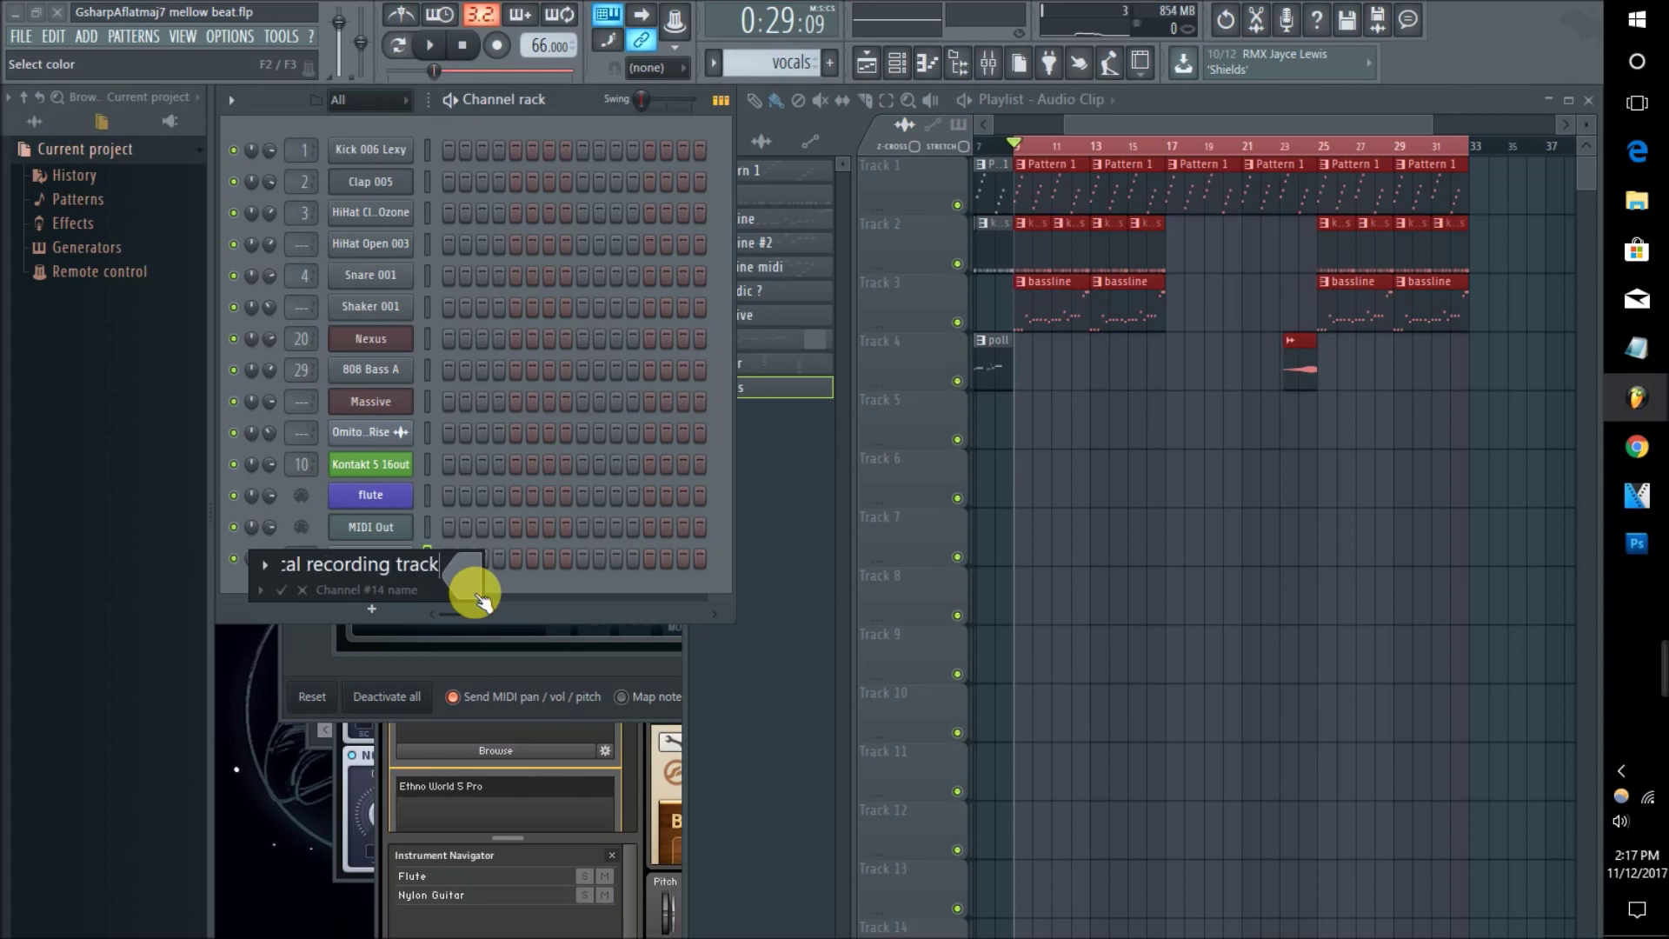
{"action": "left_click", "coordinate": [475, 578]}
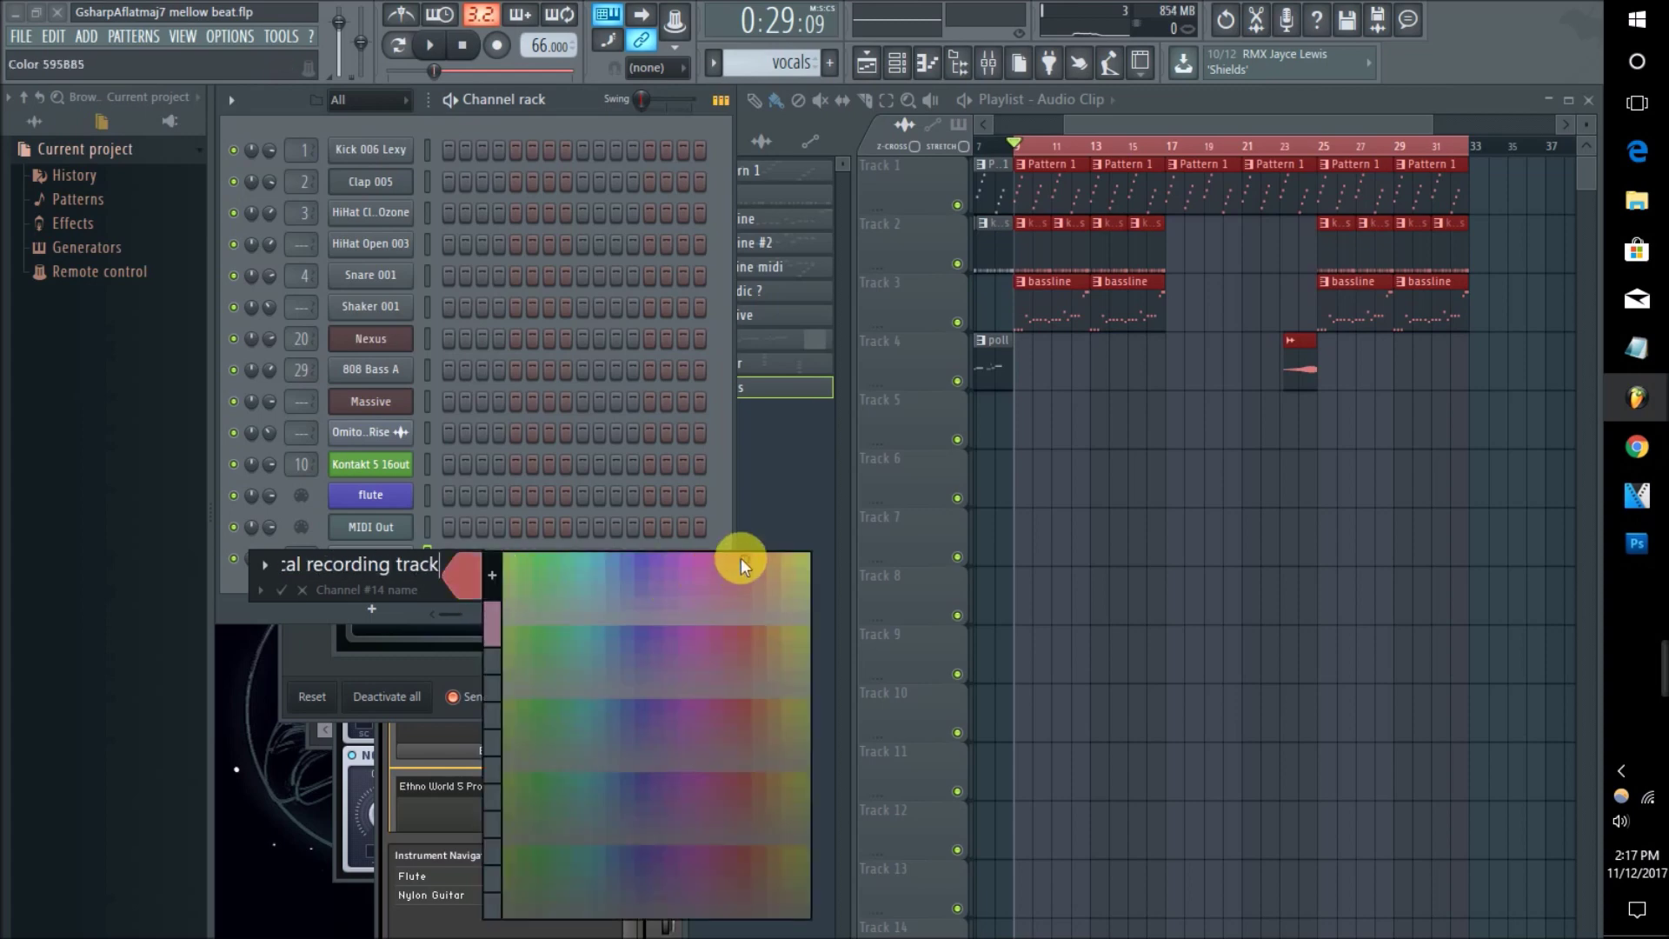
{"action": "left_click", "coordinate": [643, 563]}
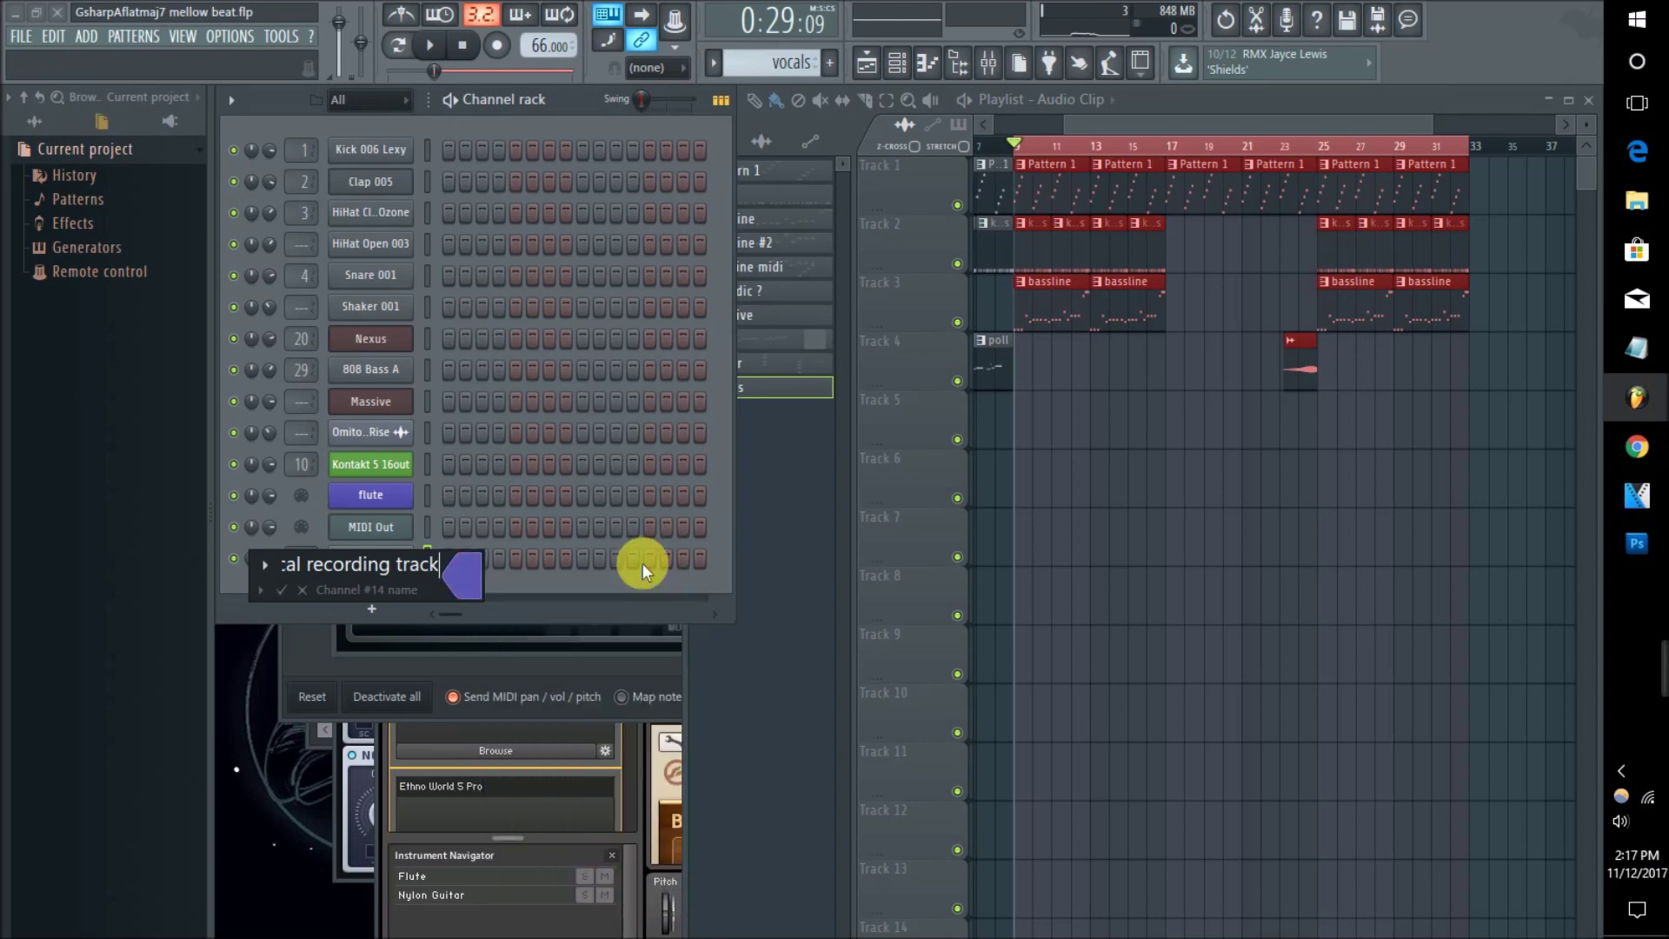
{"action": "key", "text": "Return"}
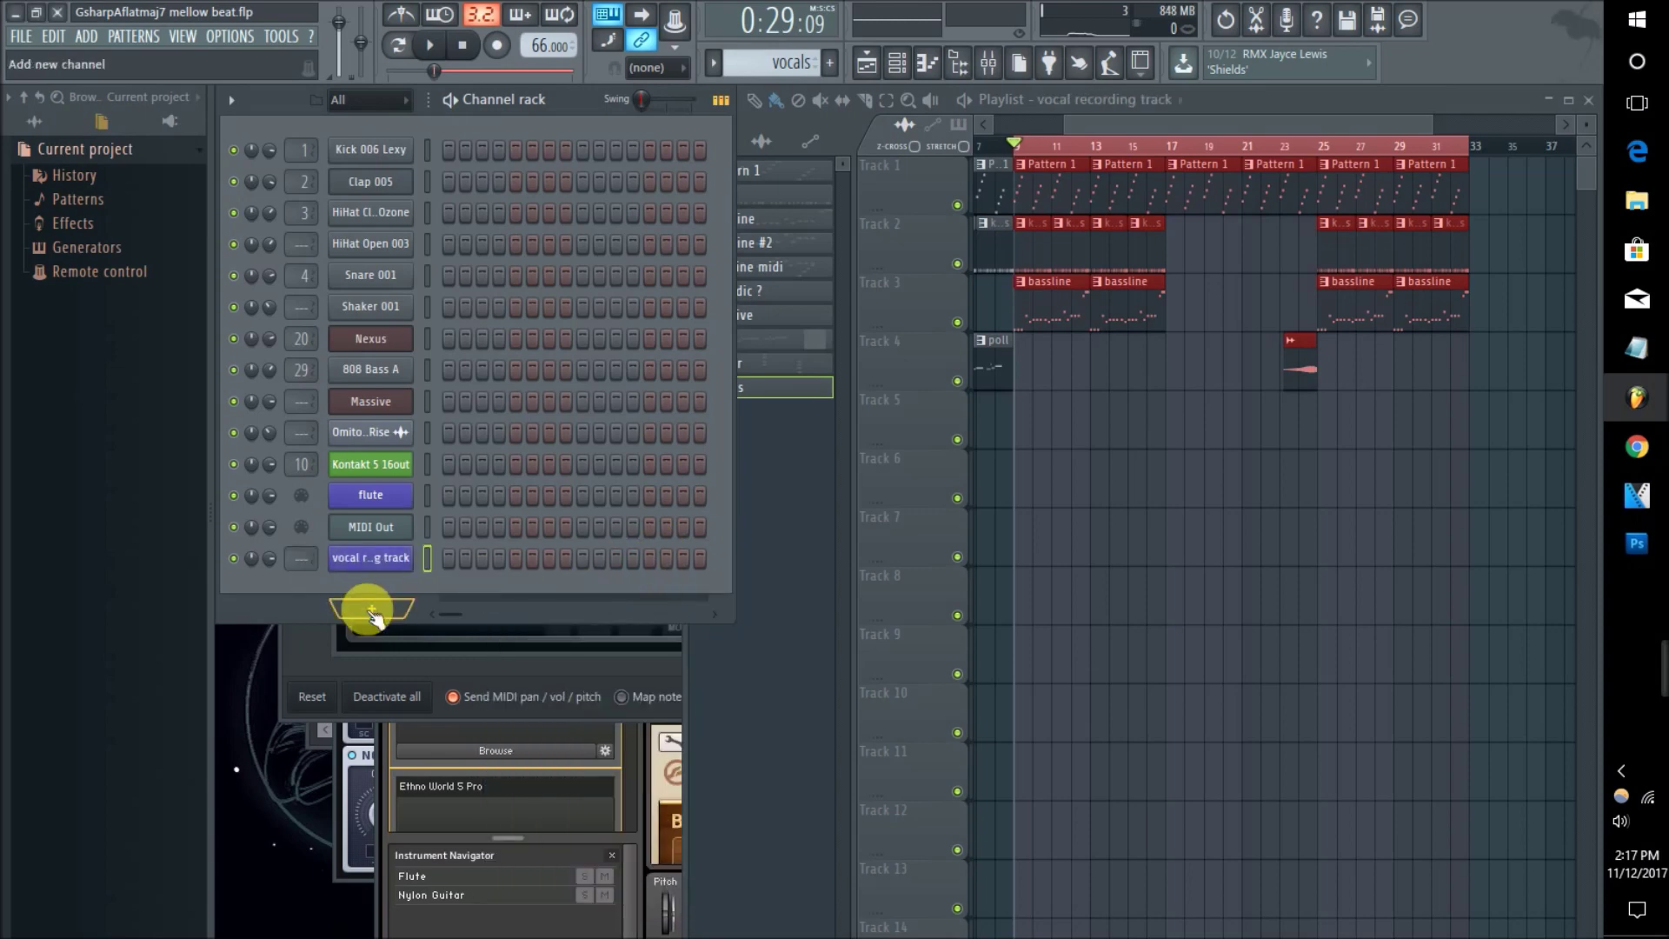
{"action": "left_click_drag", "start_coordinate": [298, 561], "coordinate": [297, 547]}
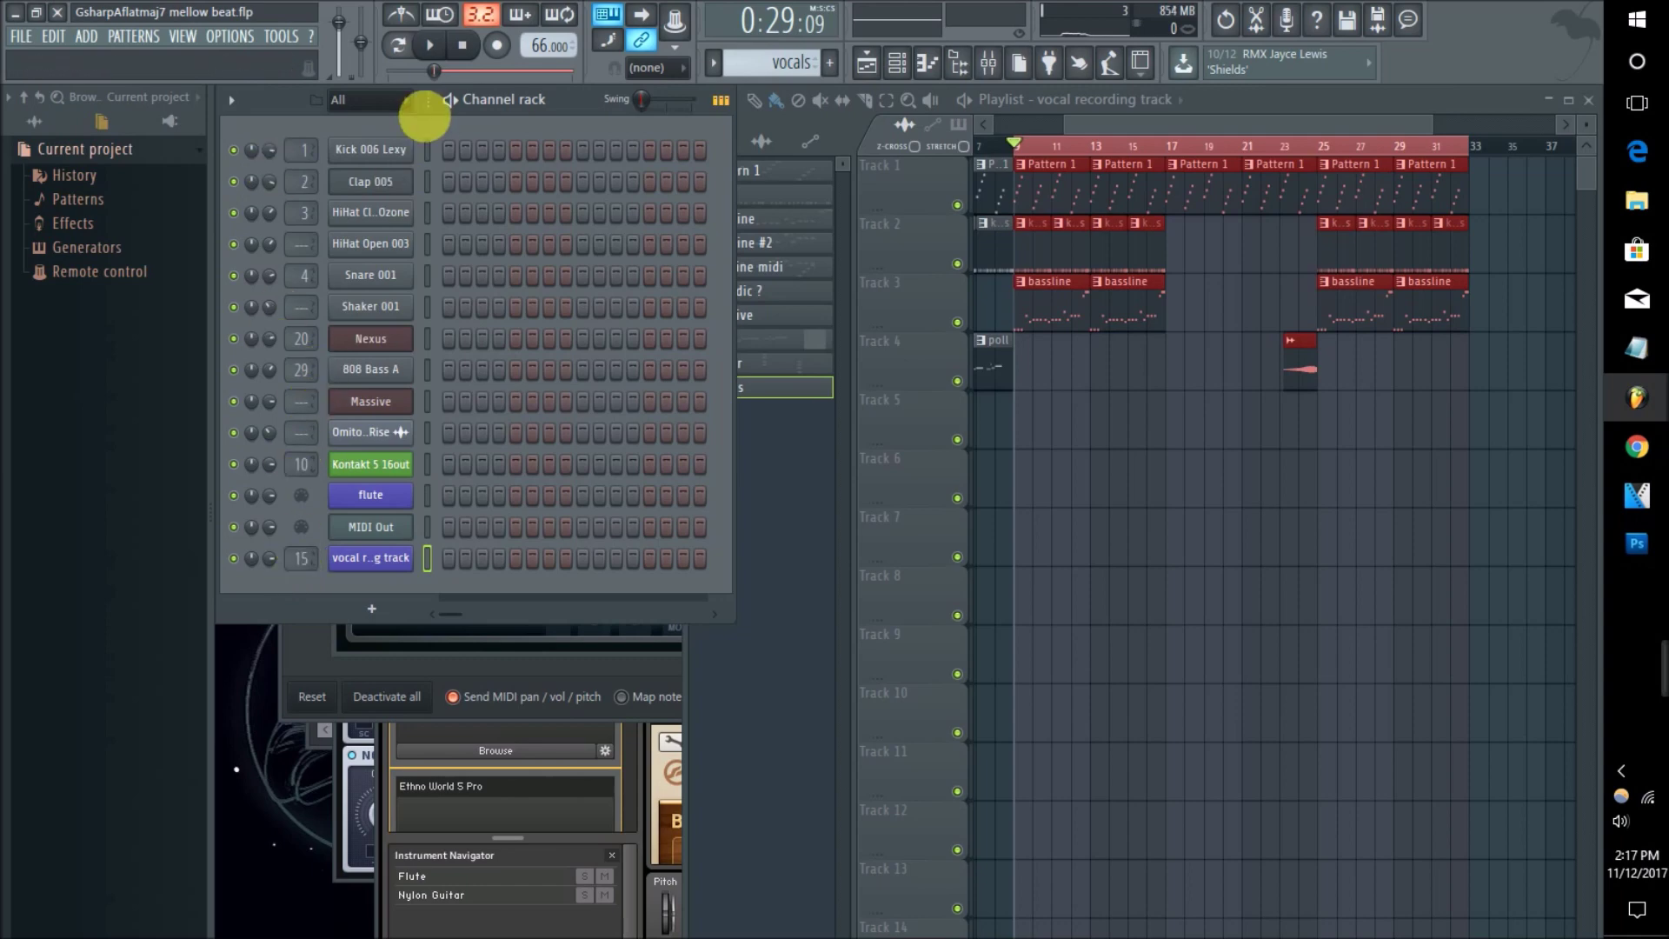
{"action": "double_click", "coordinate": [300, 561]}
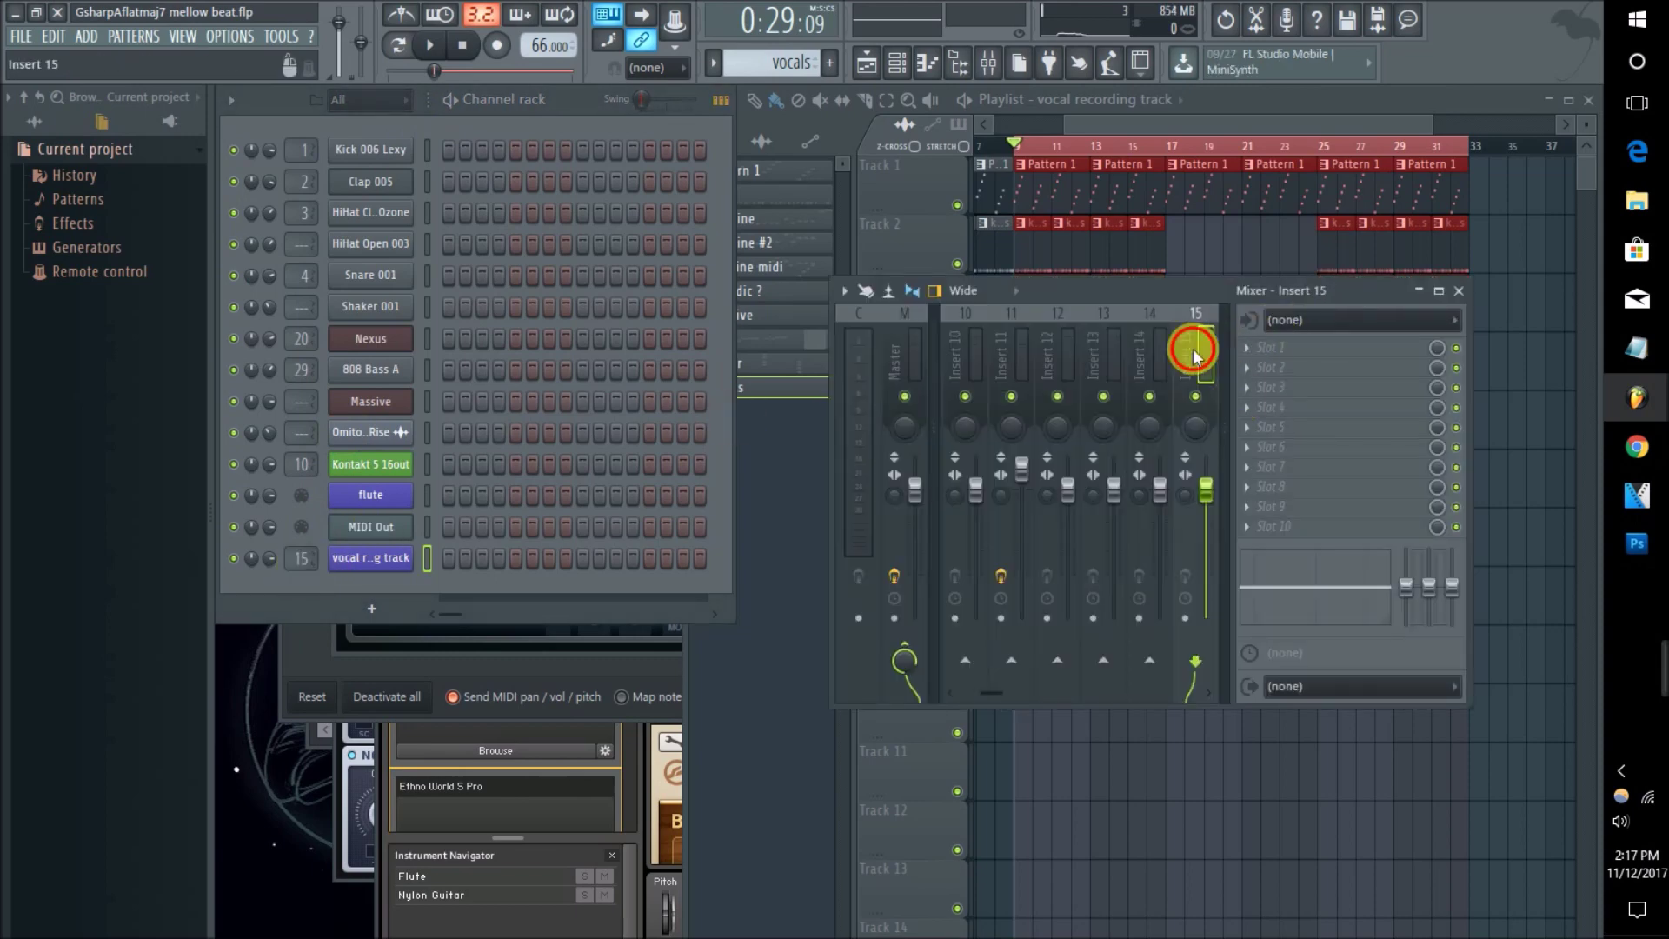
Step: Set mixer insert 15's audio input to In 1 - In 2
{"action": "left_click", "coordinate": [1287, 334]}
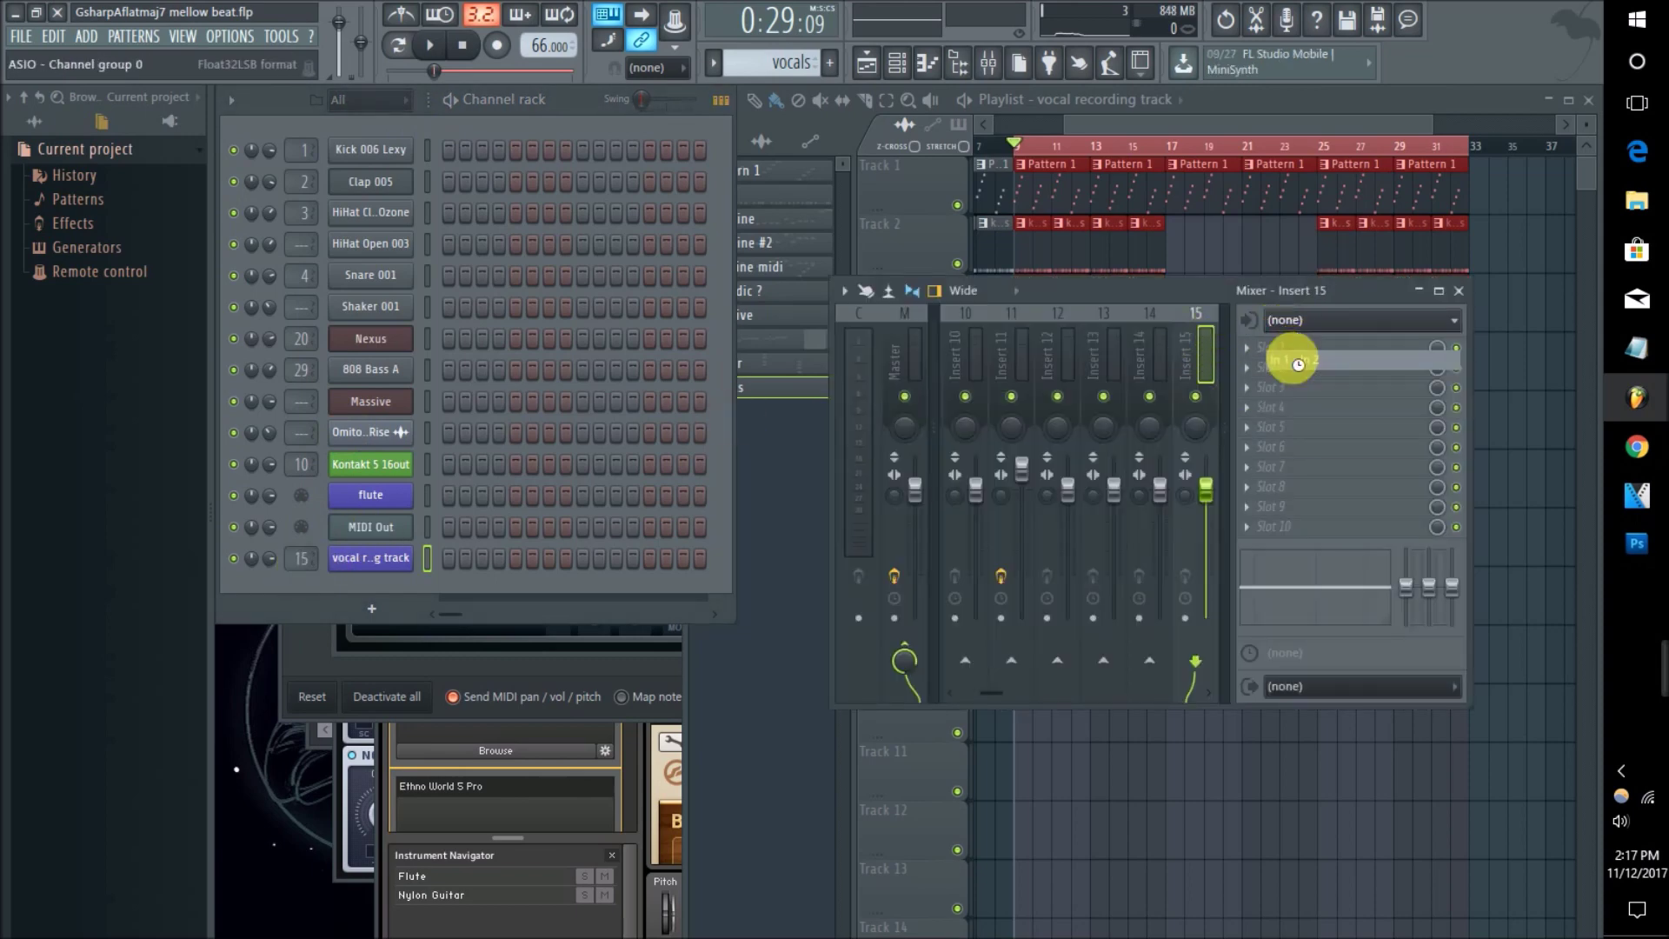
{"action": "left_click", "coordinate": [1292, 359]}
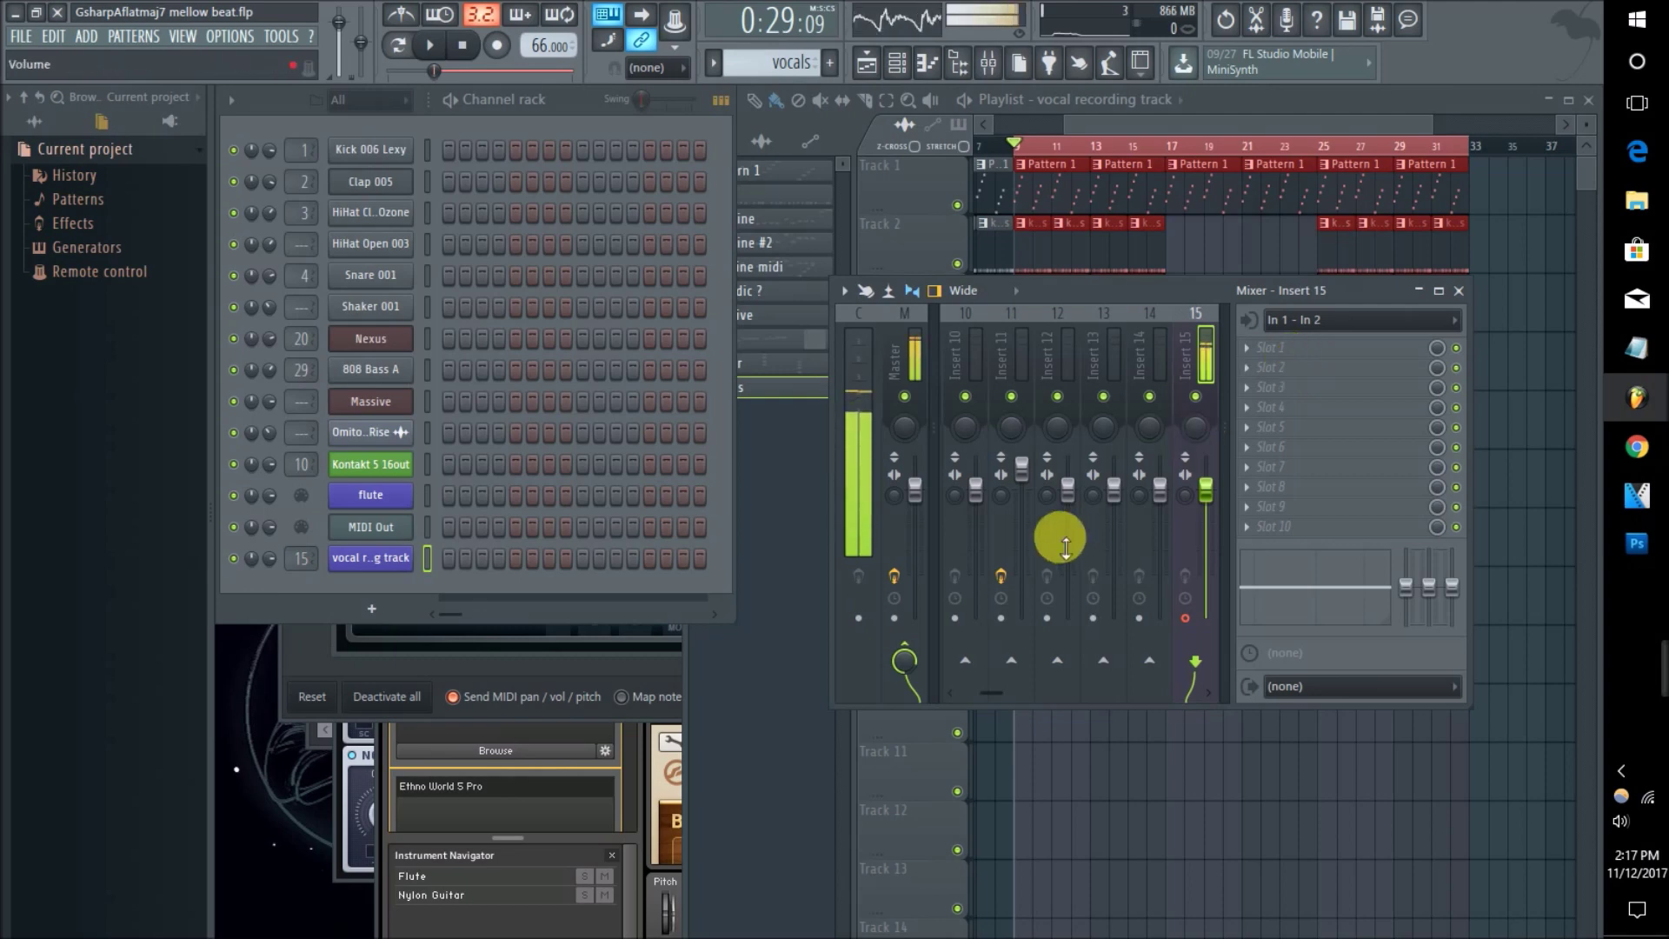
{"action": "left_click", "coordinate": [1130, 348]}
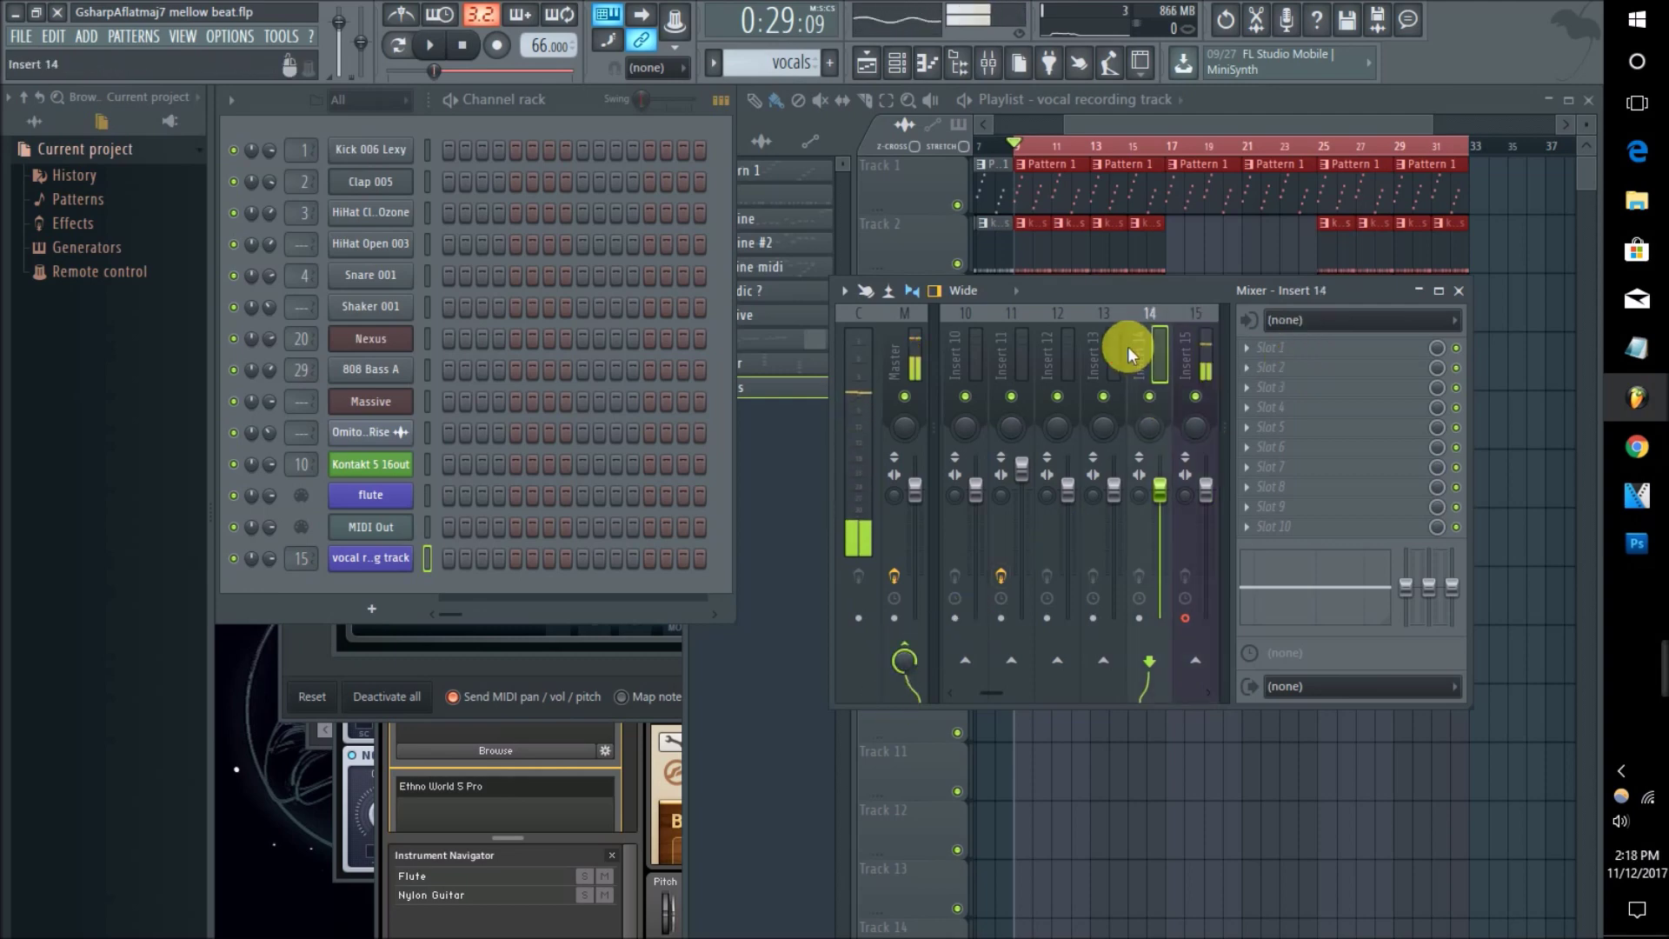
{"action": "left_click", "coordinate": [1176, 347]}
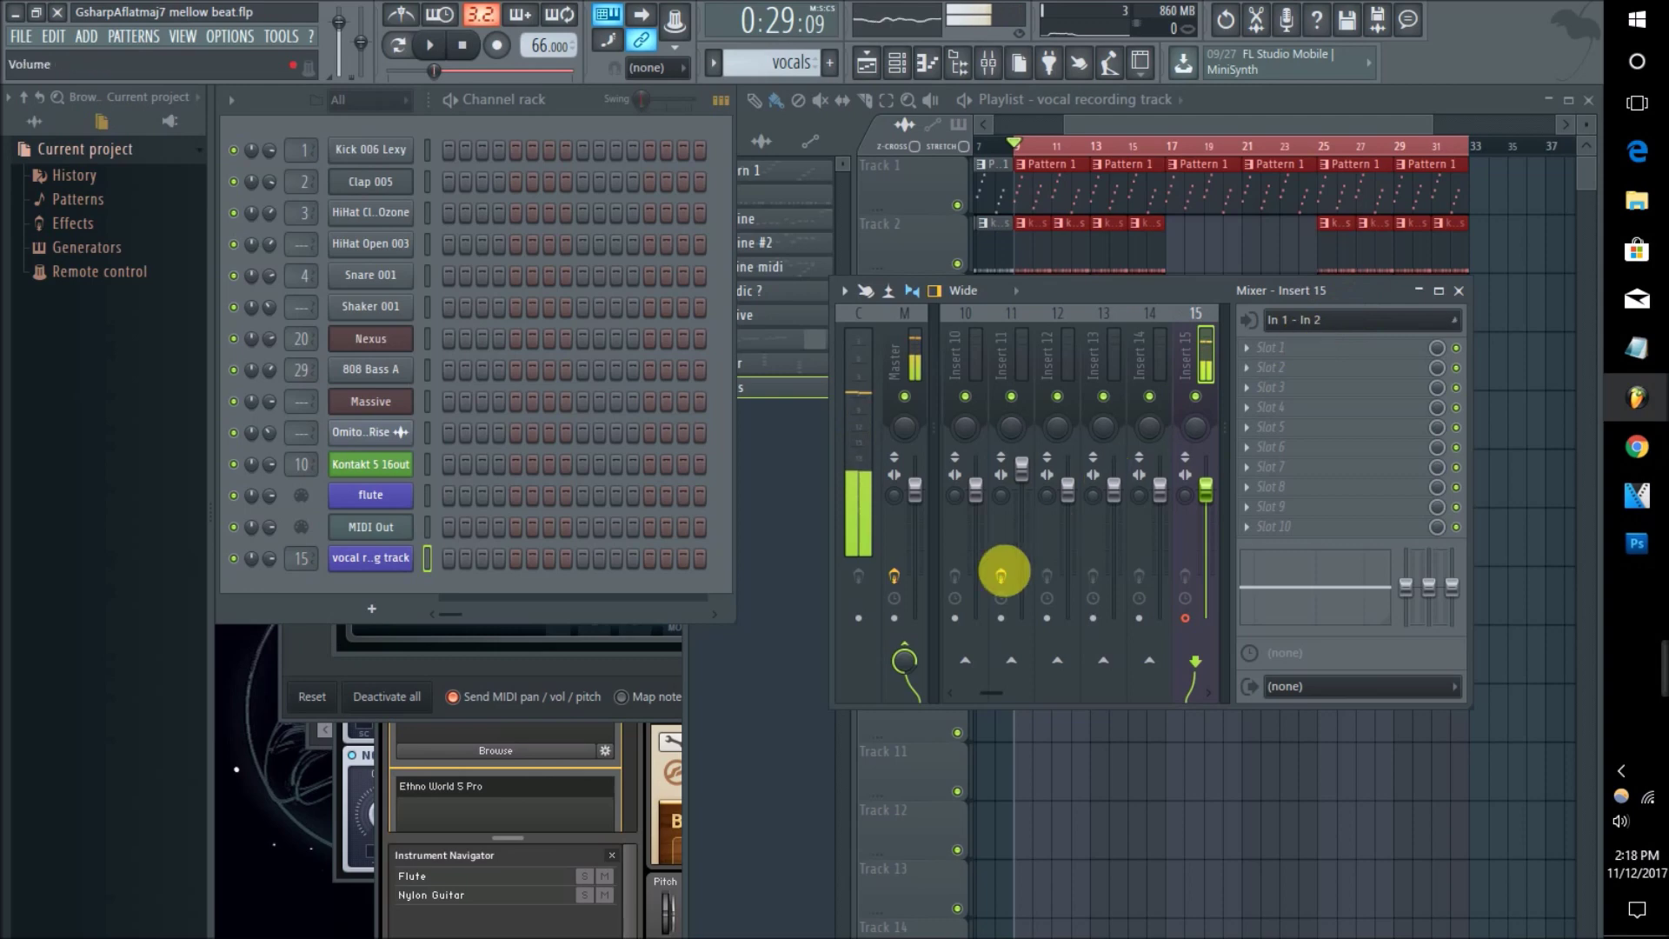
Step: Set insert 15's level to 83% and return to the Playlist
{"action": "left_click_drag", "start_coordinate": [898, 674], "coordinate": [894, 665]}
{"action": "left_click", "coordinate": [1017, 150]}
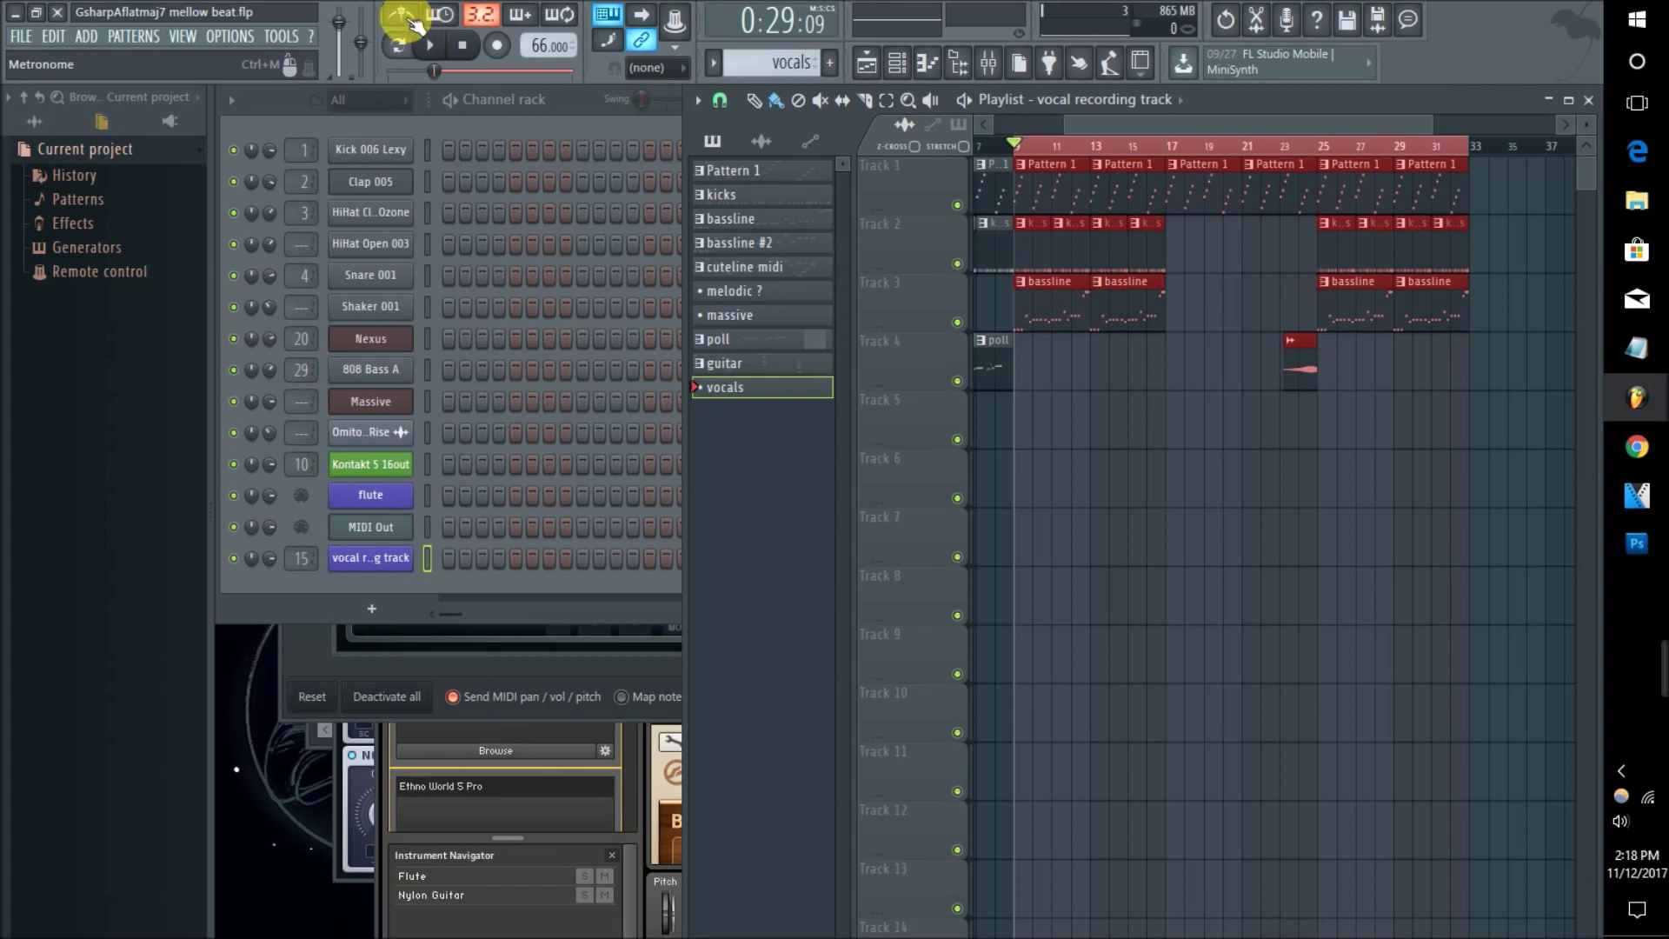
Step: Enable the metronome and start a recording to bring up the Recording dialog
{"action": "right_click", "coordinate": [408, 22]}
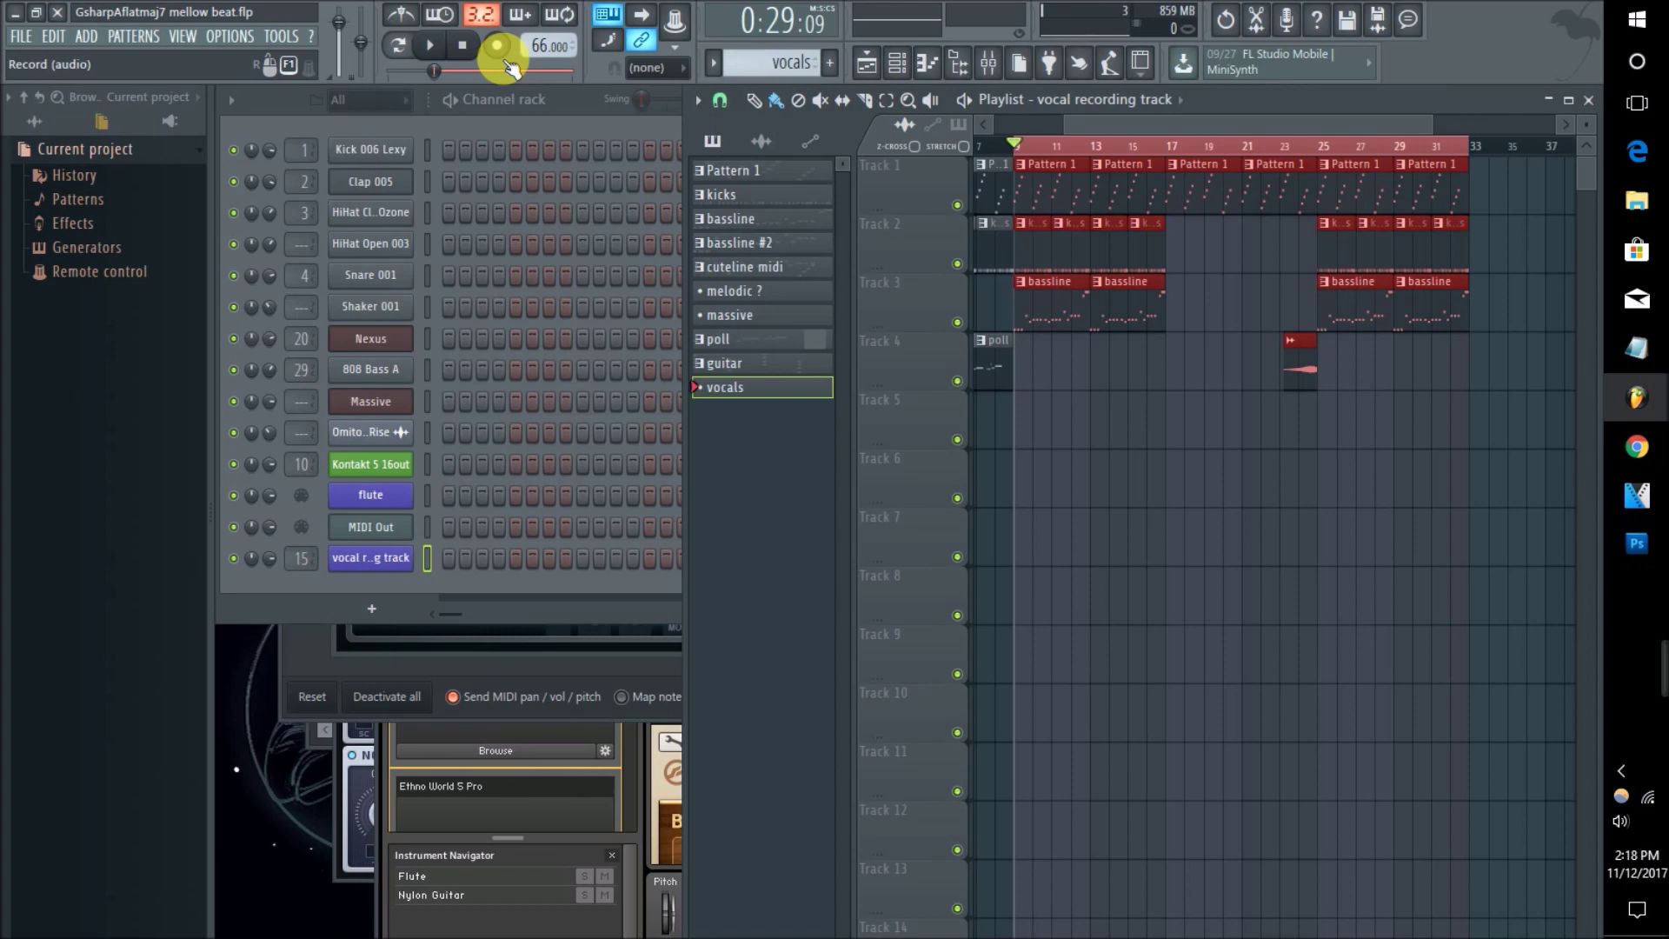
{"action": "left_click", "coordinate": [400, 15]}
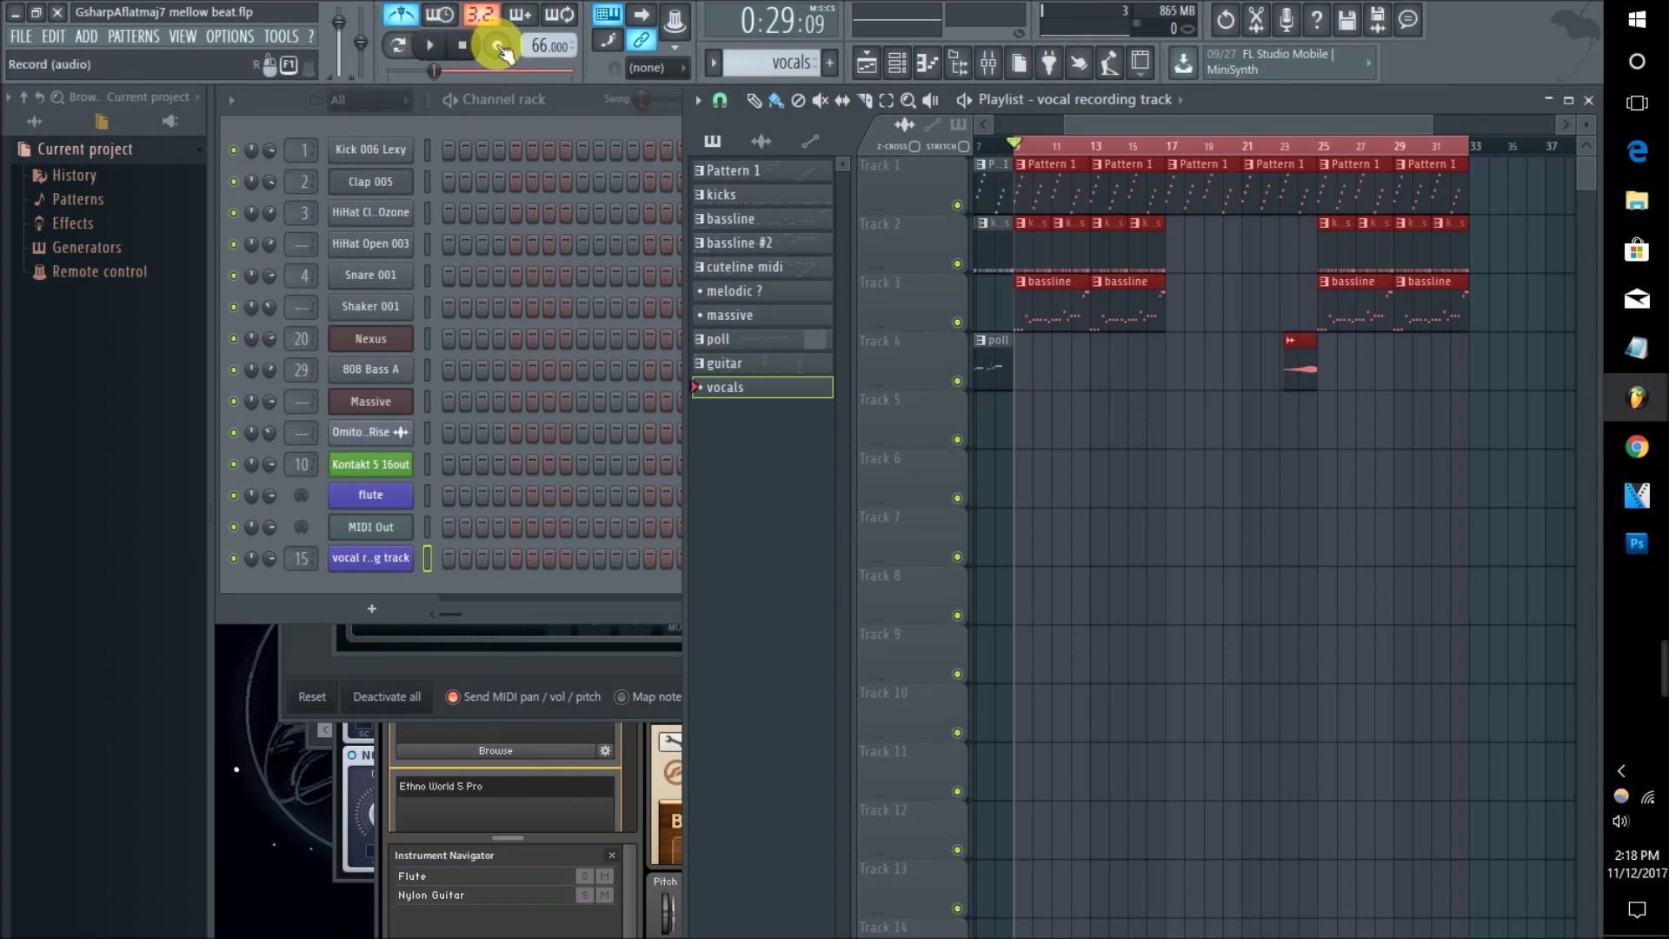
{"action": "left_click", "coordinate": [498, 49]}
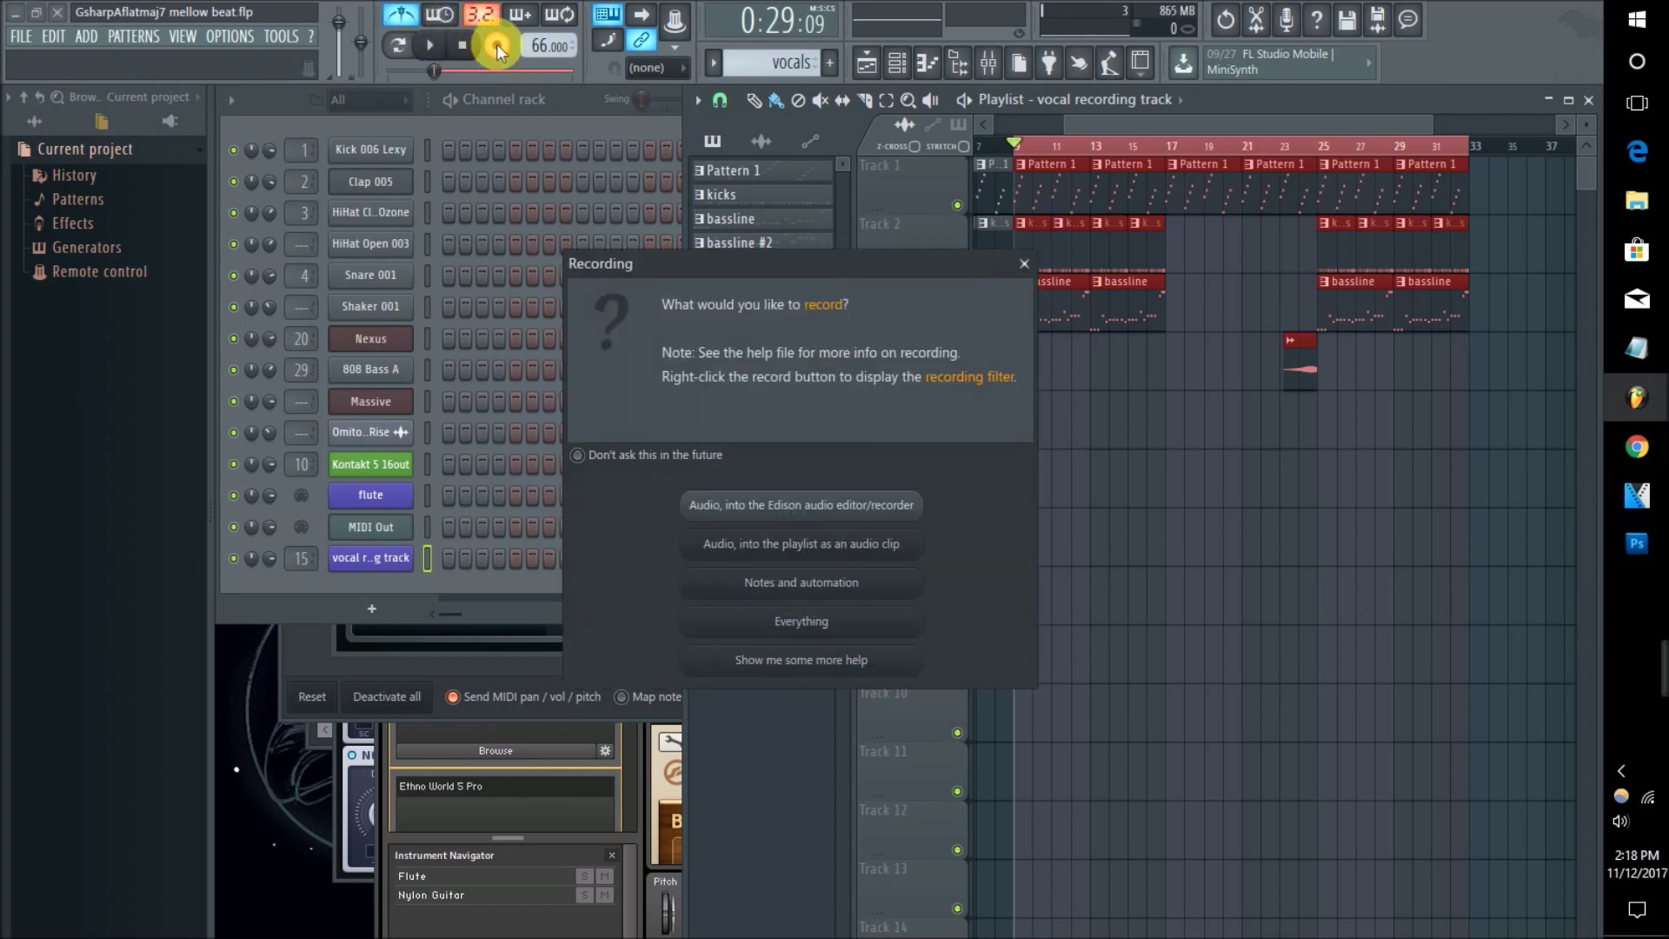
Step: Choose 'Audio, into the playlist as an audio clip' to record vocals over the beat
{"action": "left_click", "coordinate": [732, 557]}
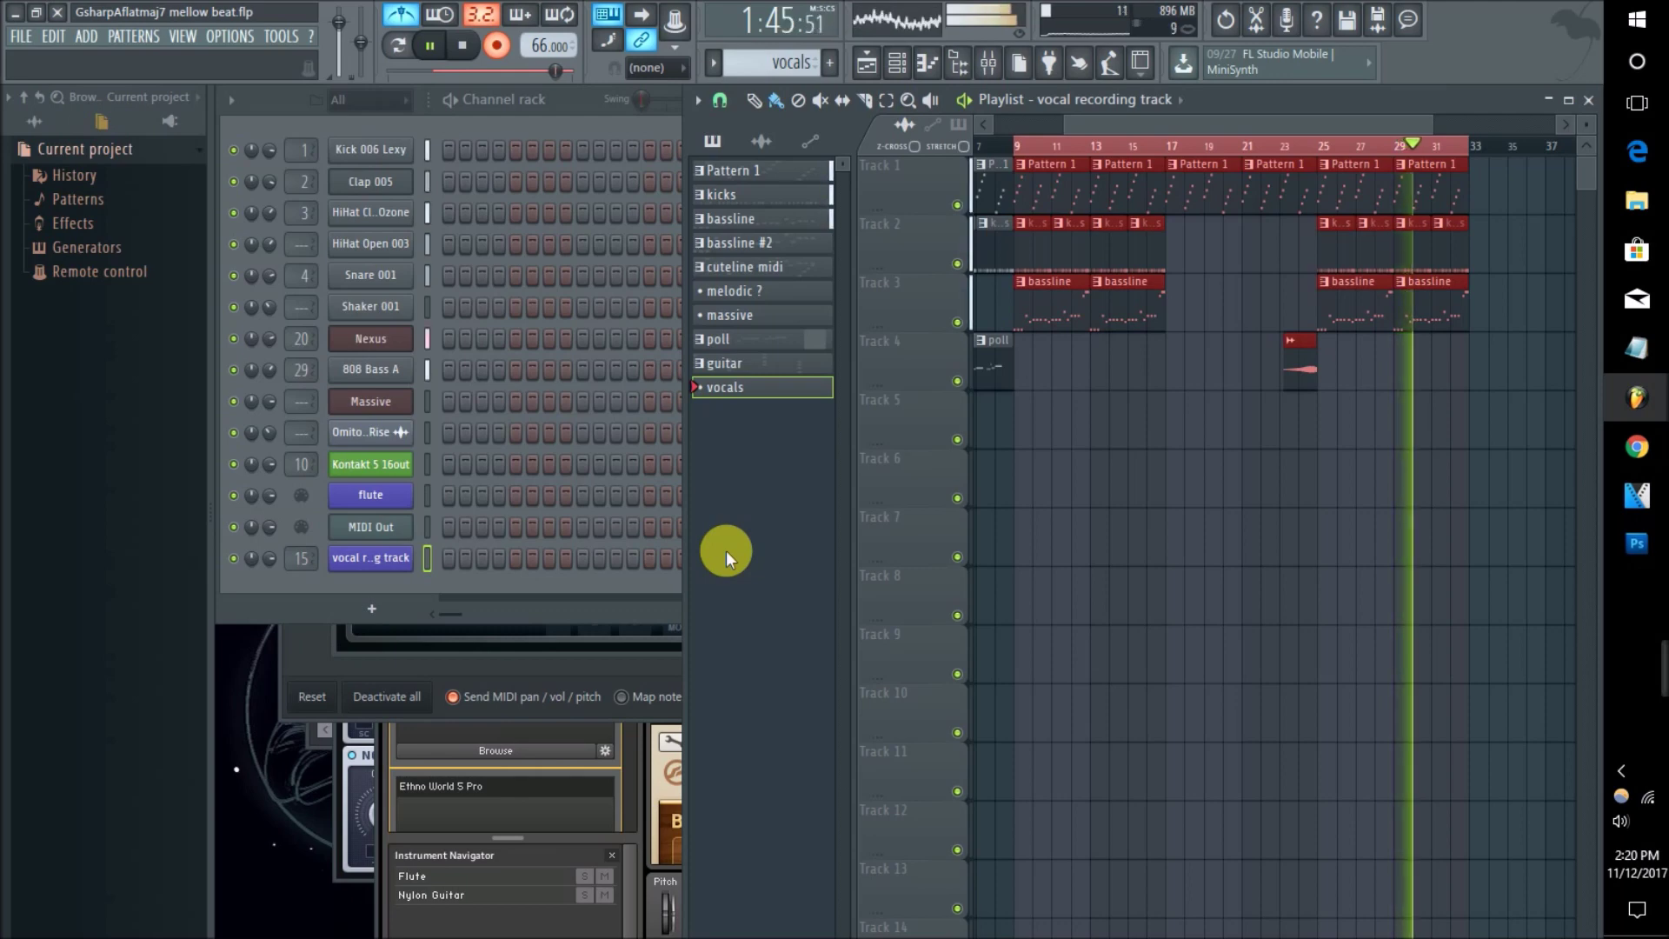
Step: Stop recording so the vocal take lands on Track 5, then play it back to check
{"action": "key", "text": "space"}
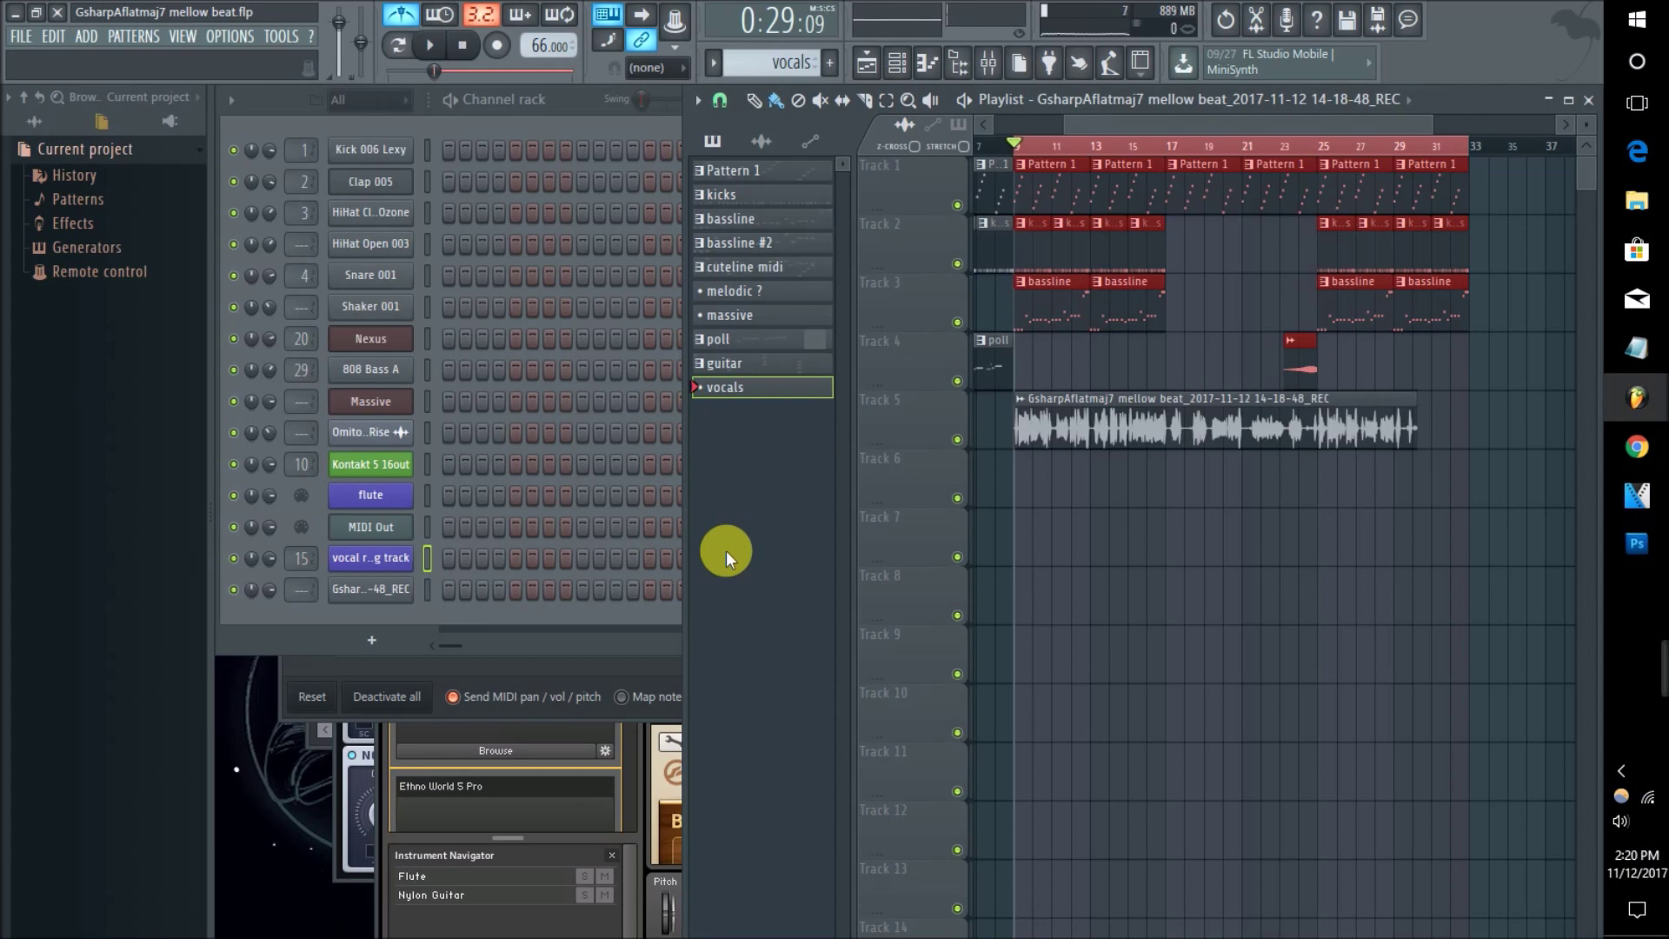
{"action": "key", "text": "space"}
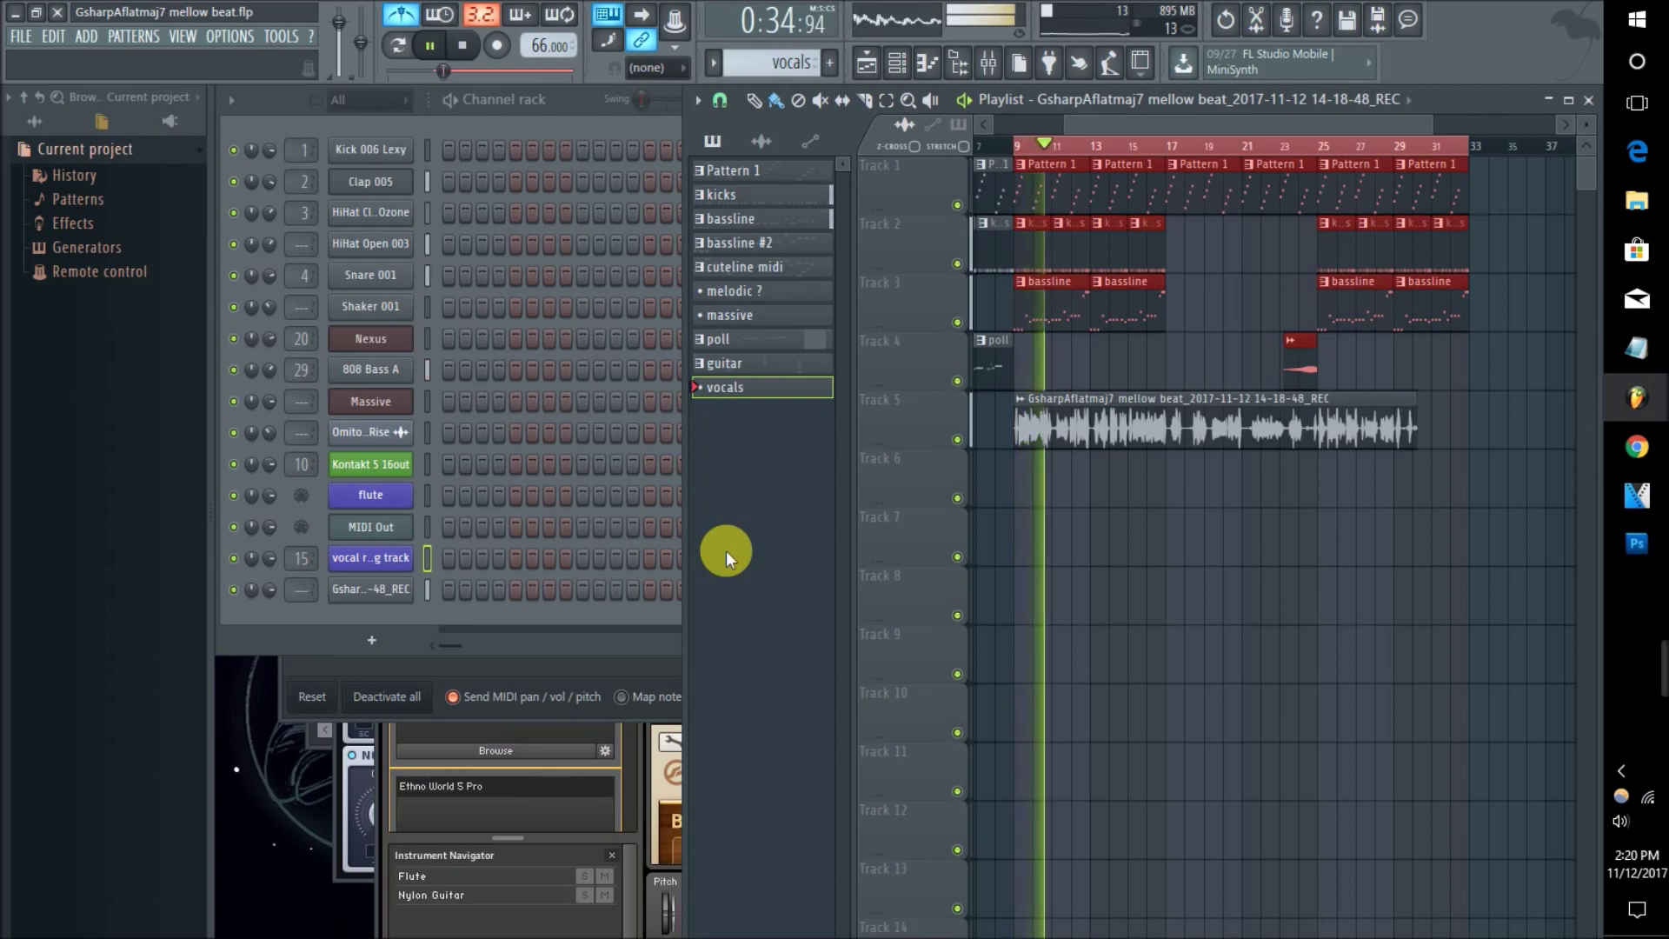
{"action": "key", "text": "space"}
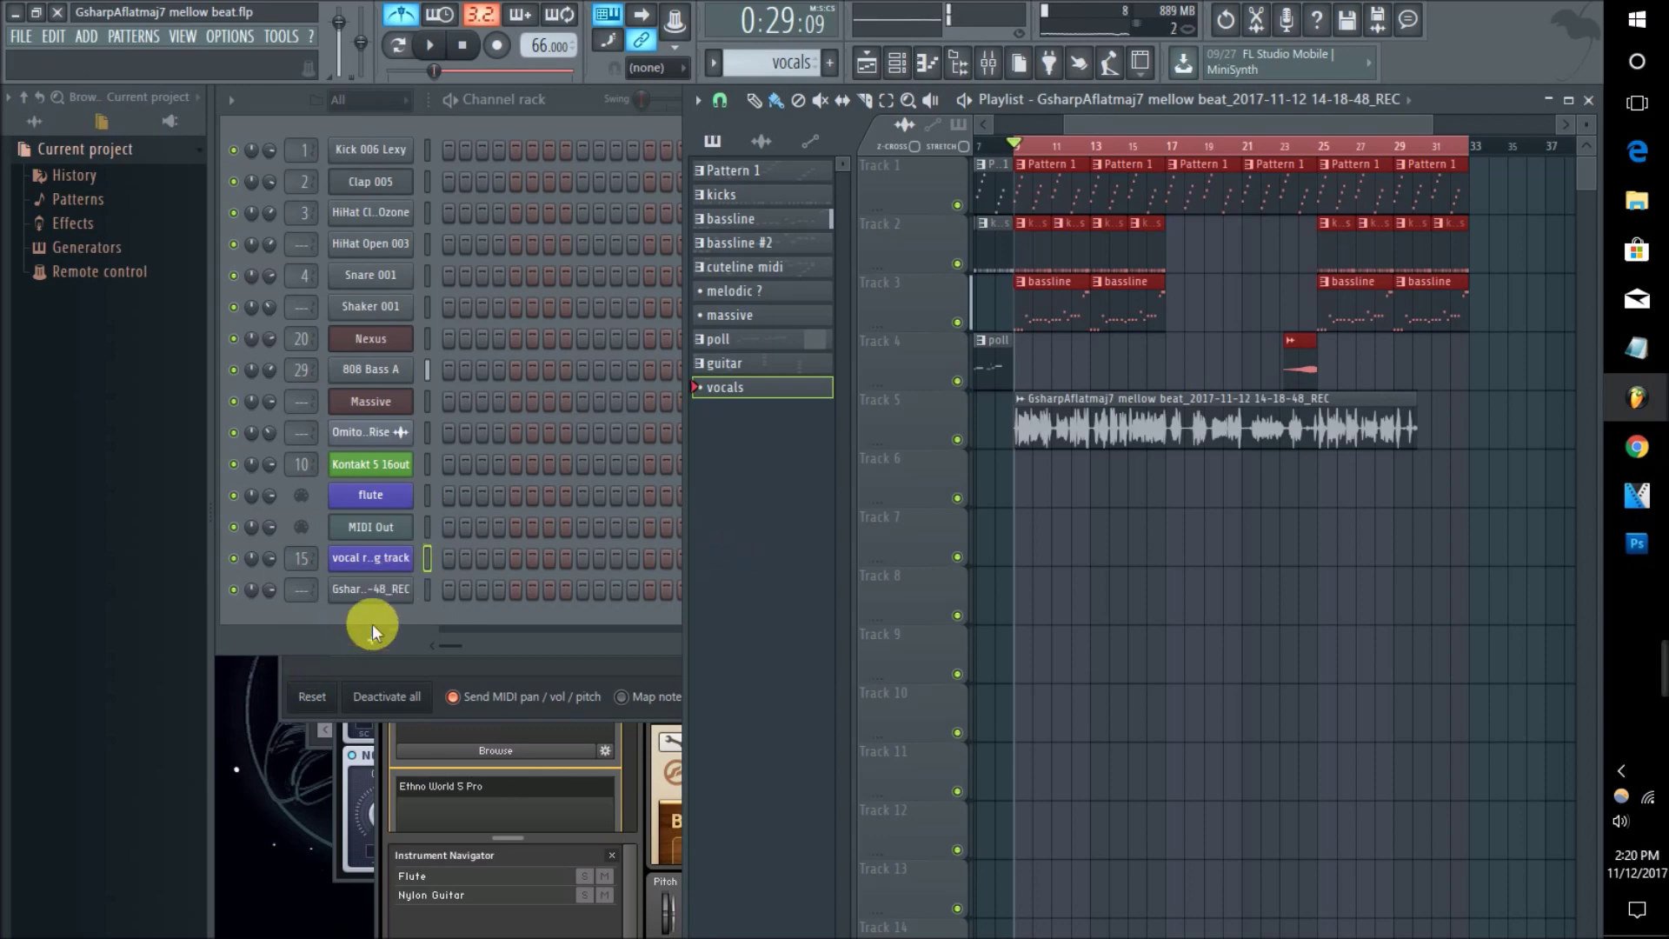
{"action": "key", "text": "space"}
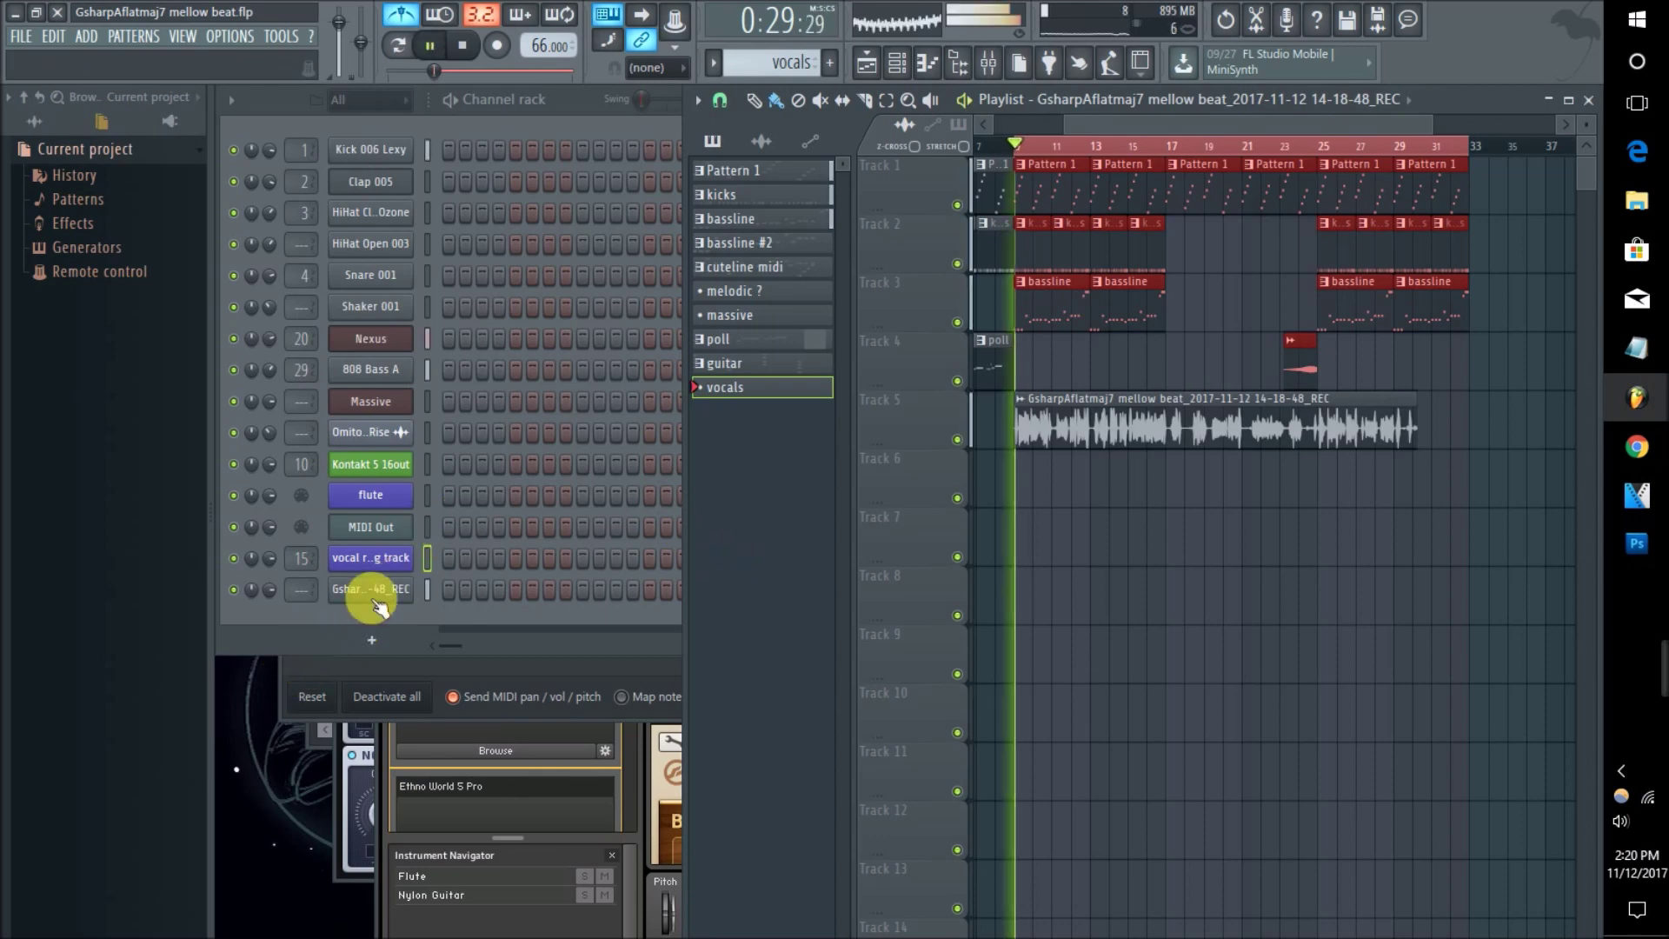
{"action": "left_click", "coordinate": [429, 601]}
{"action": "key", "text": "space"}
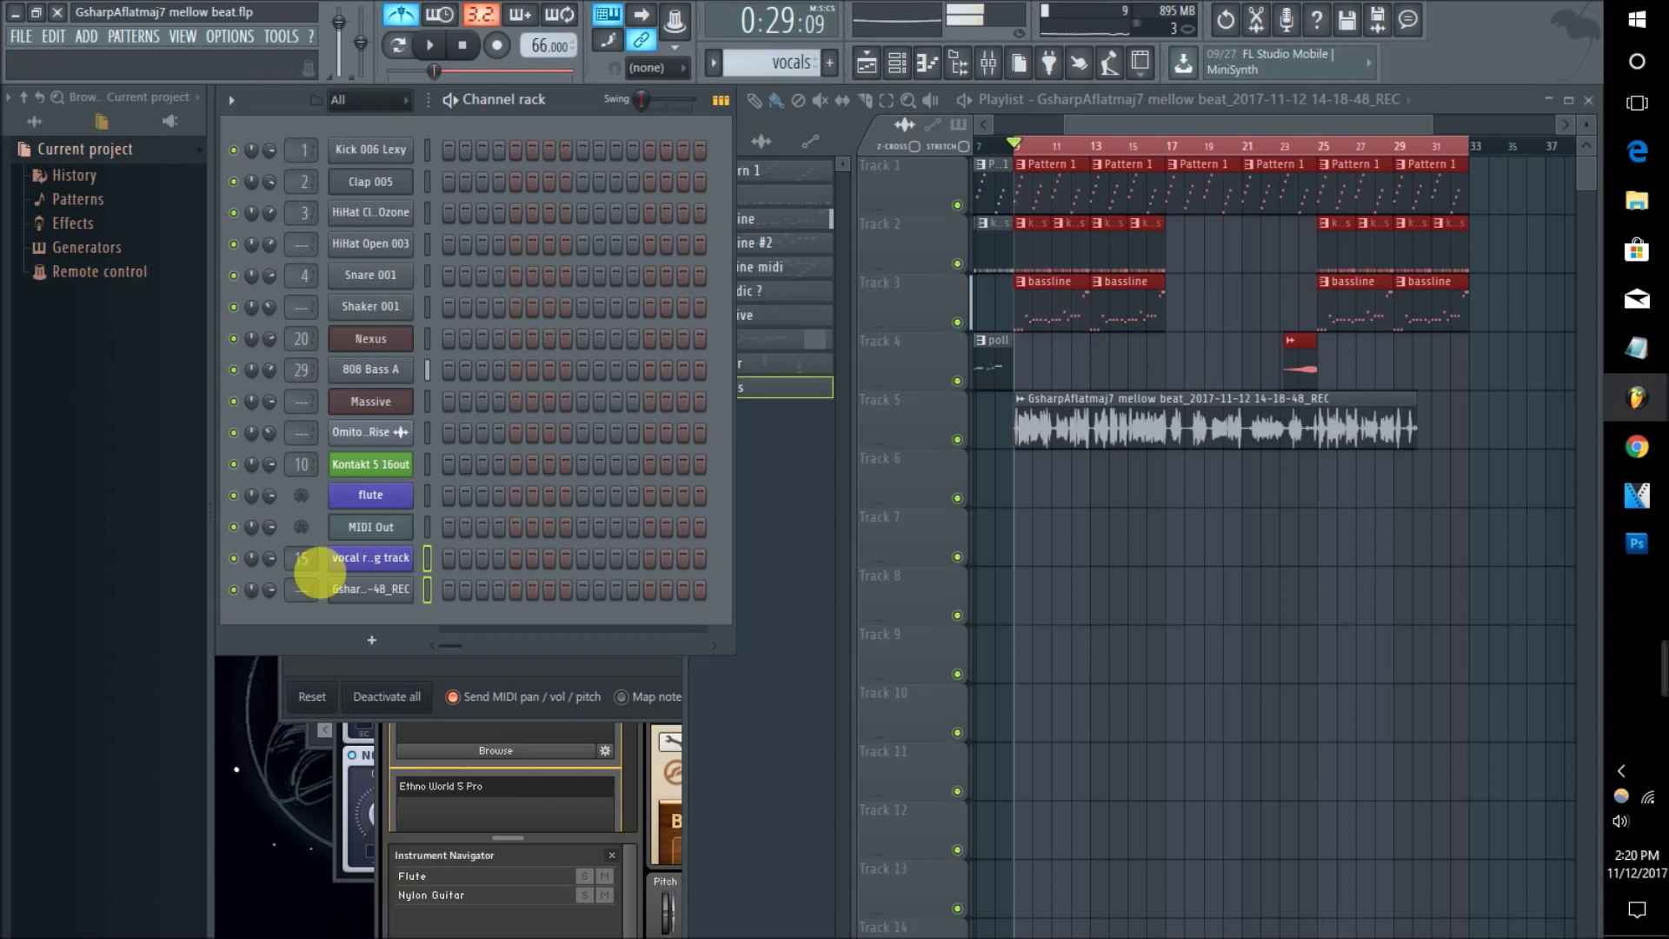
Step: Route the recorded REC channel to mixer insert 16 and open the mixer
{"action": "left_click_drag", "start_coordinate": [300, 589], "coordinate": [301, 581]}
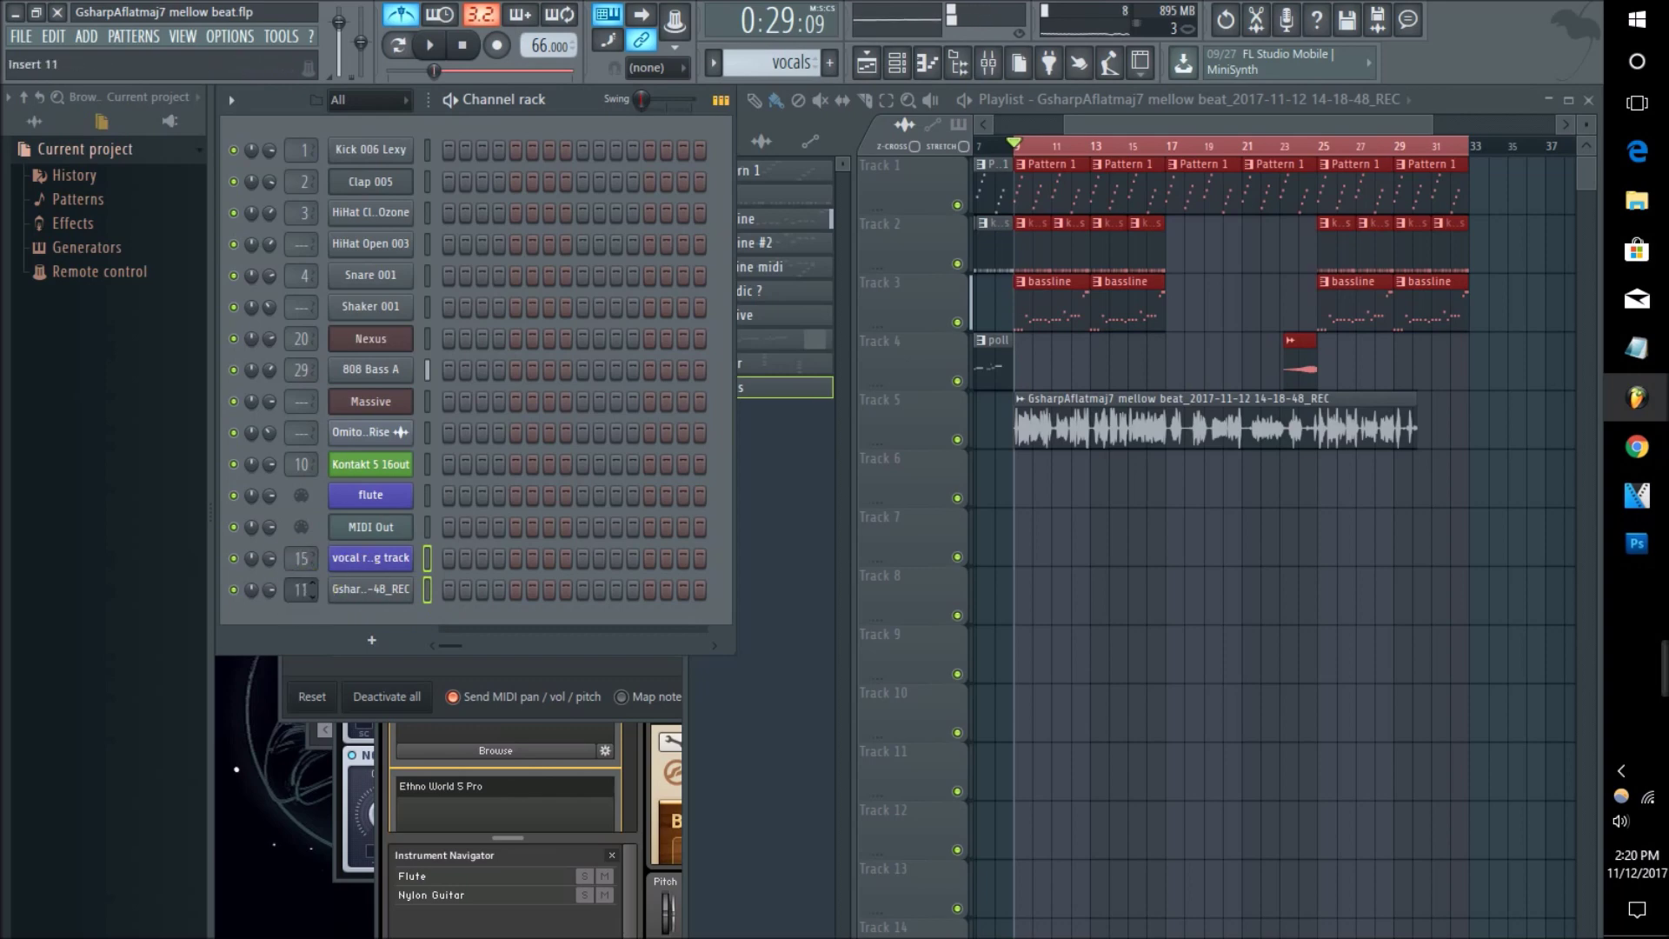
{"action": "left_click_drag", "start_coordinate": [301, 591], "coordinate": [301, 594]}
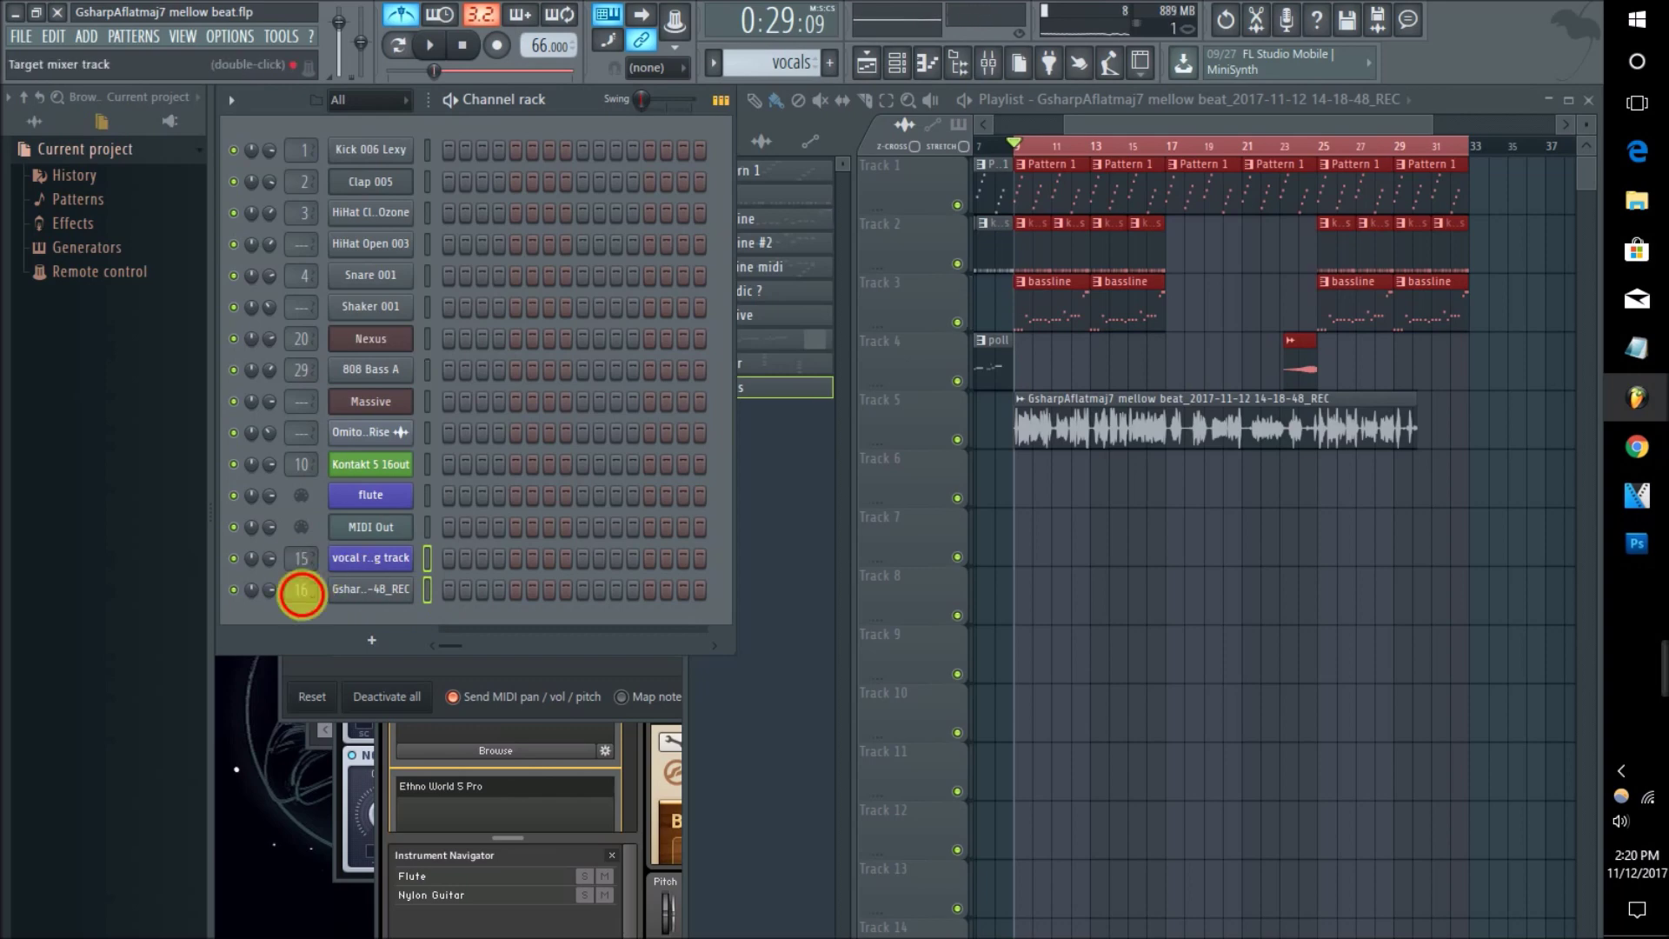
{"action": "double_click", "coordinate": [299, 564]}
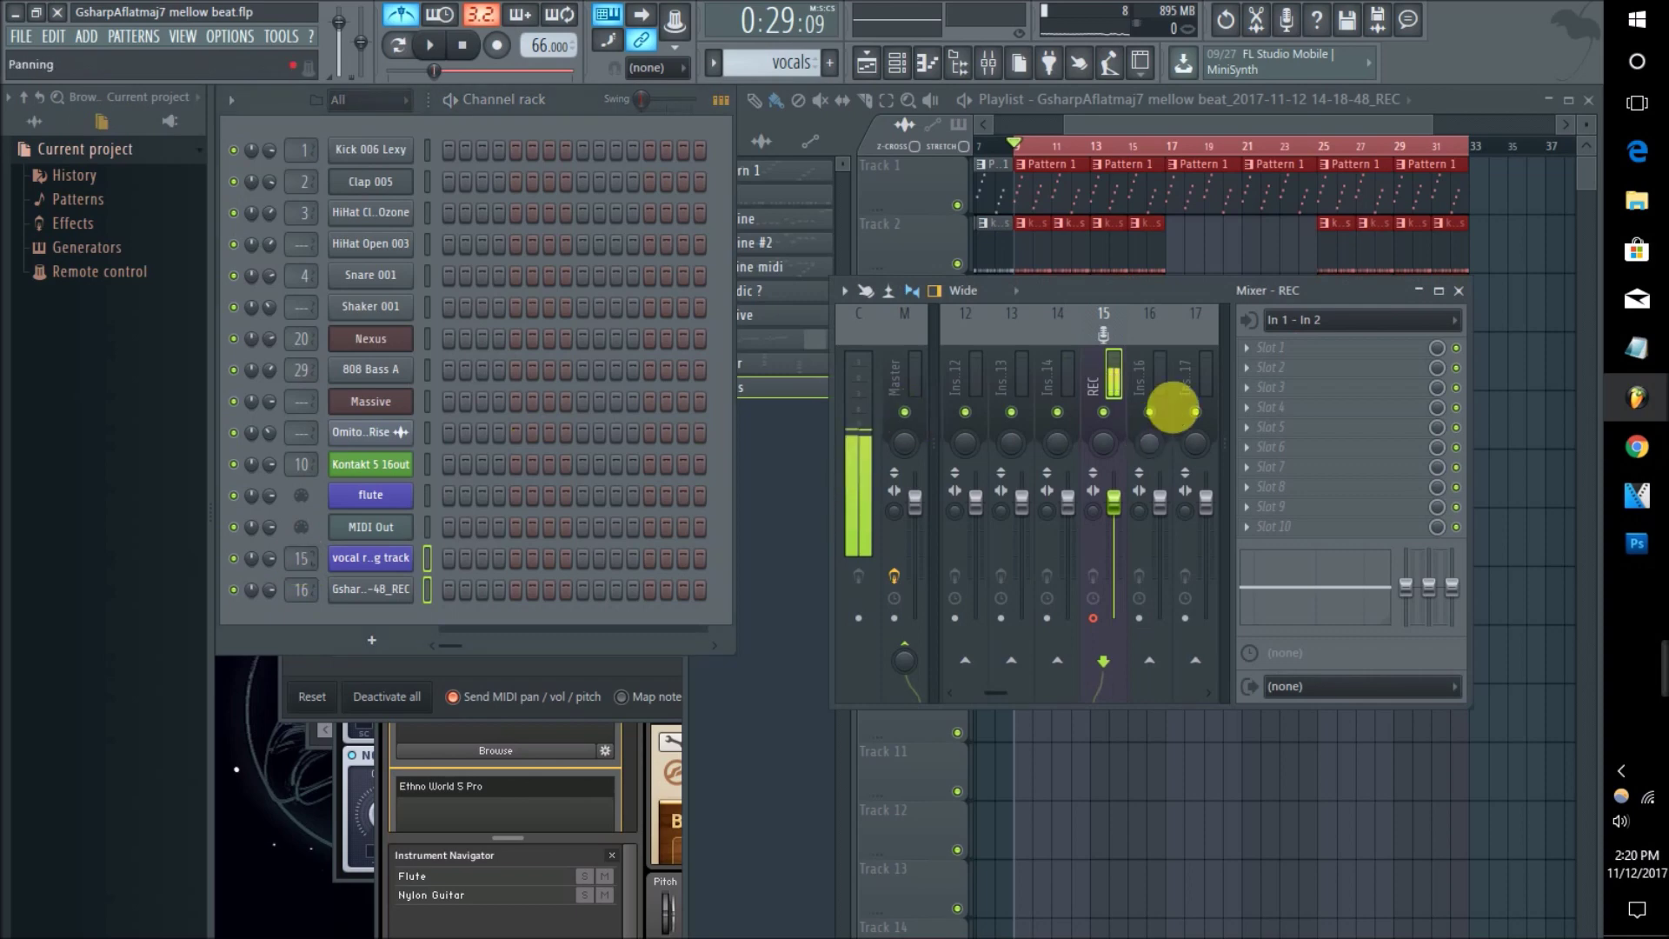
Step: Clear insert 15's audio input to (none), then view insert 16 and close the mixer
{"action": "left_click", "coordinate": [1278, 321]}
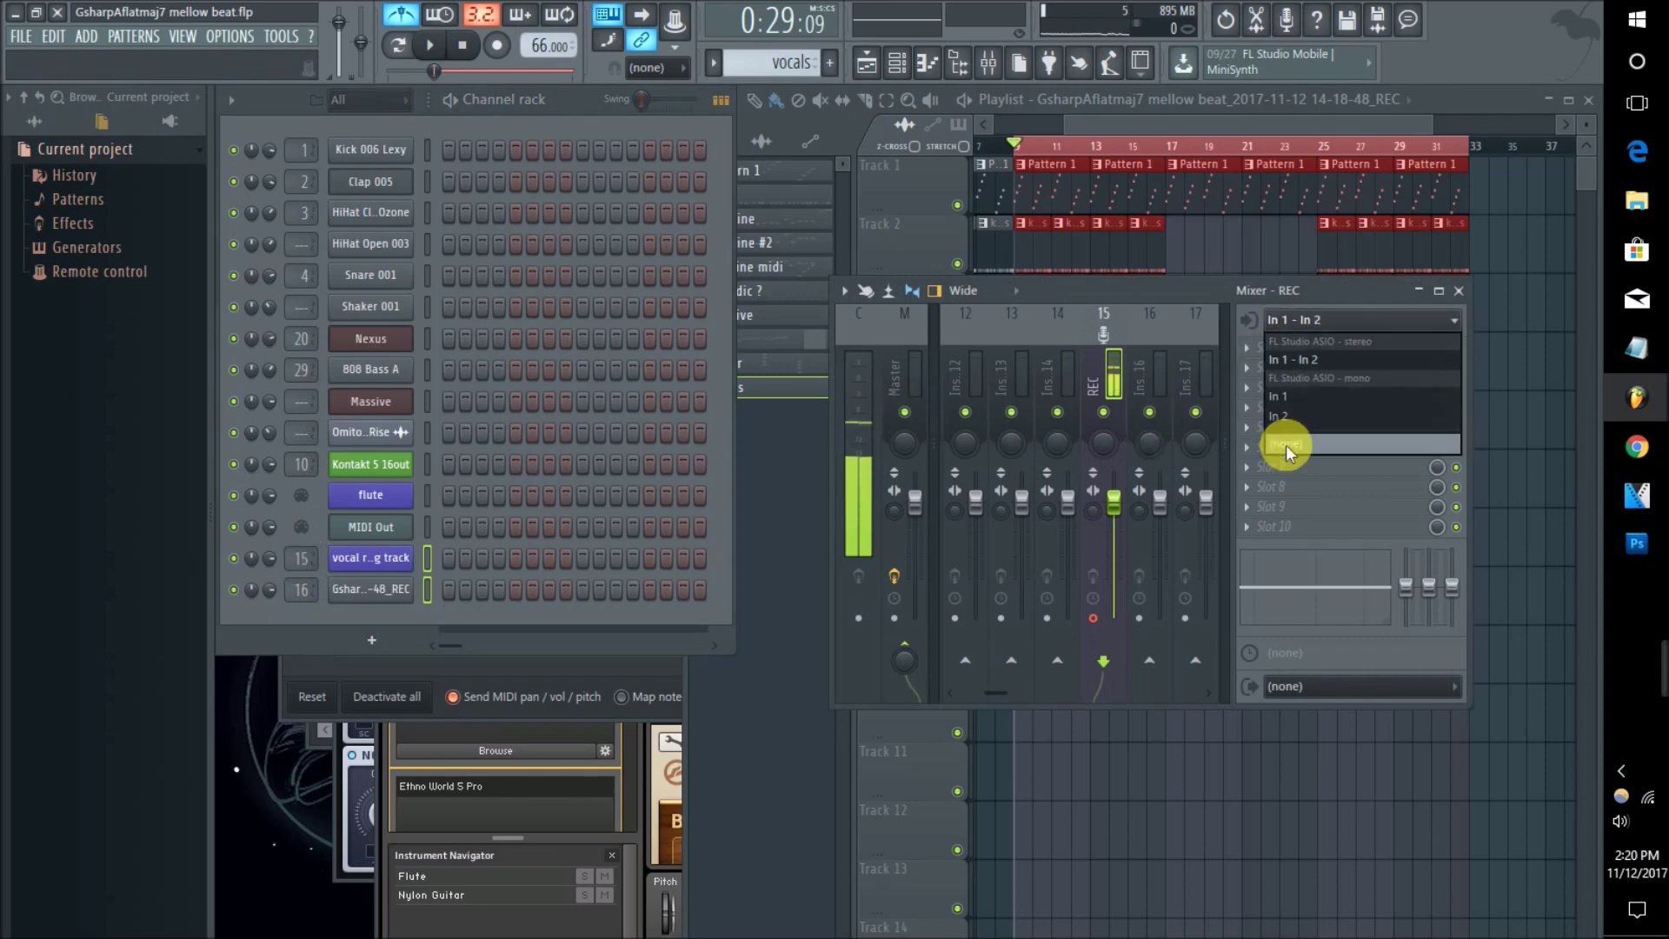
{"action": "left_click", "coordinate": [1286, 445]}
{"action": "left_click", "coordinate": [1146, 379]}
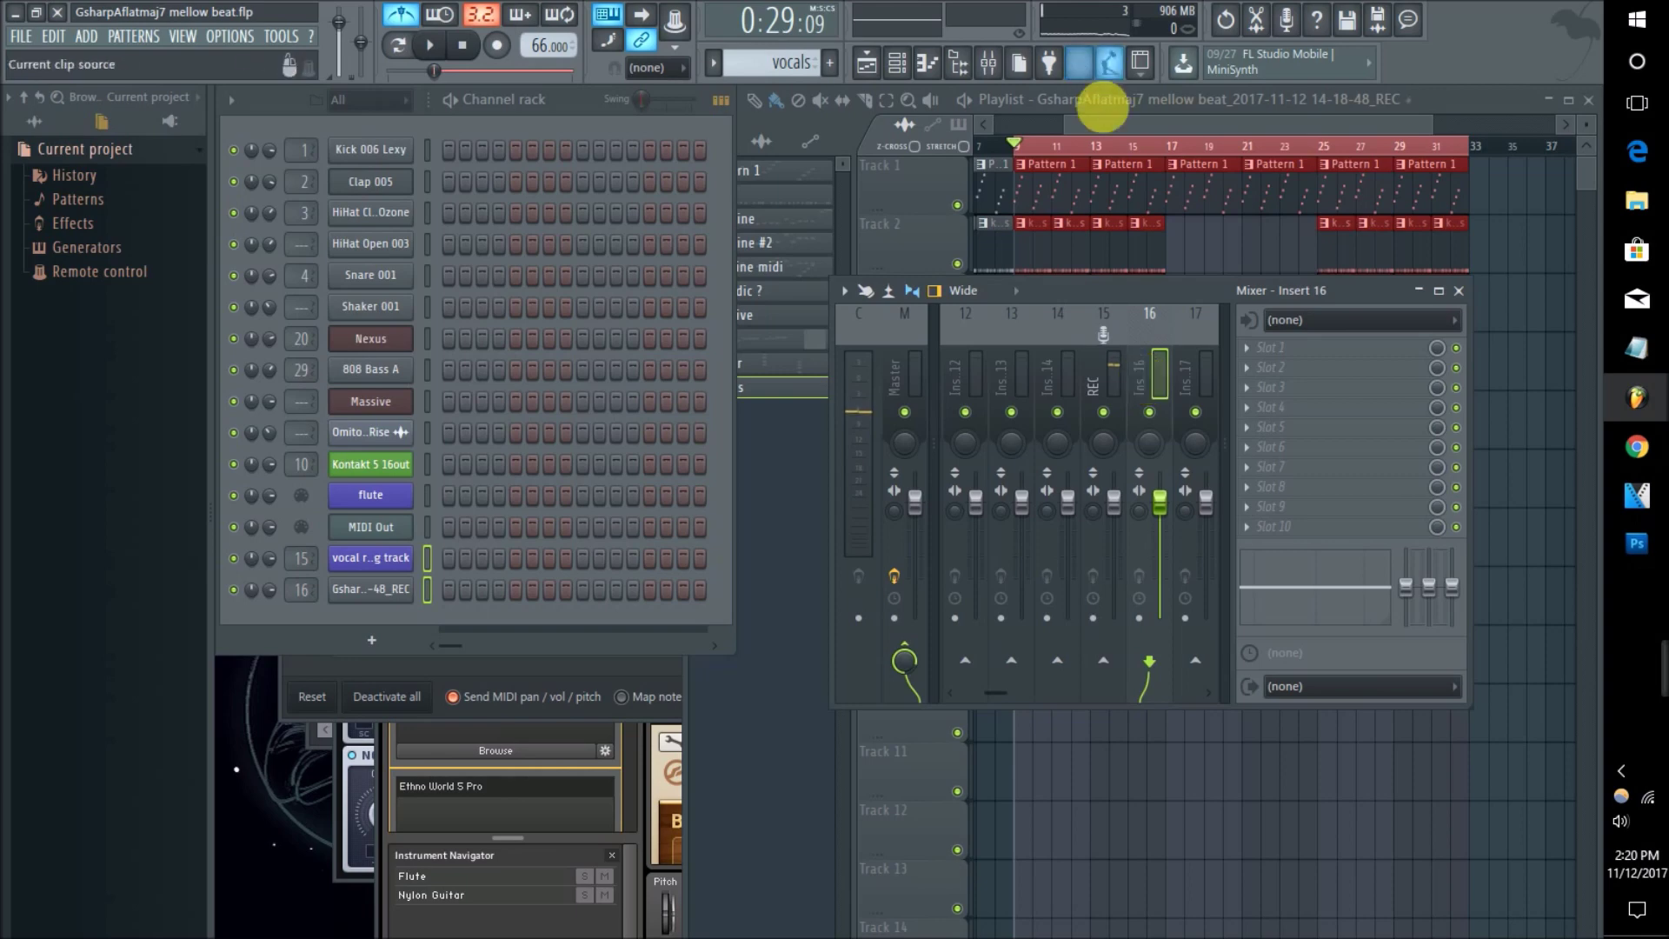
{"action": "left_click", "coordinate": [1099, 126]}
Step: Solo Playlist Track 5 so only the recorded vocal clip plays
{"action": "right_click", "coordinate": [946, 434]}
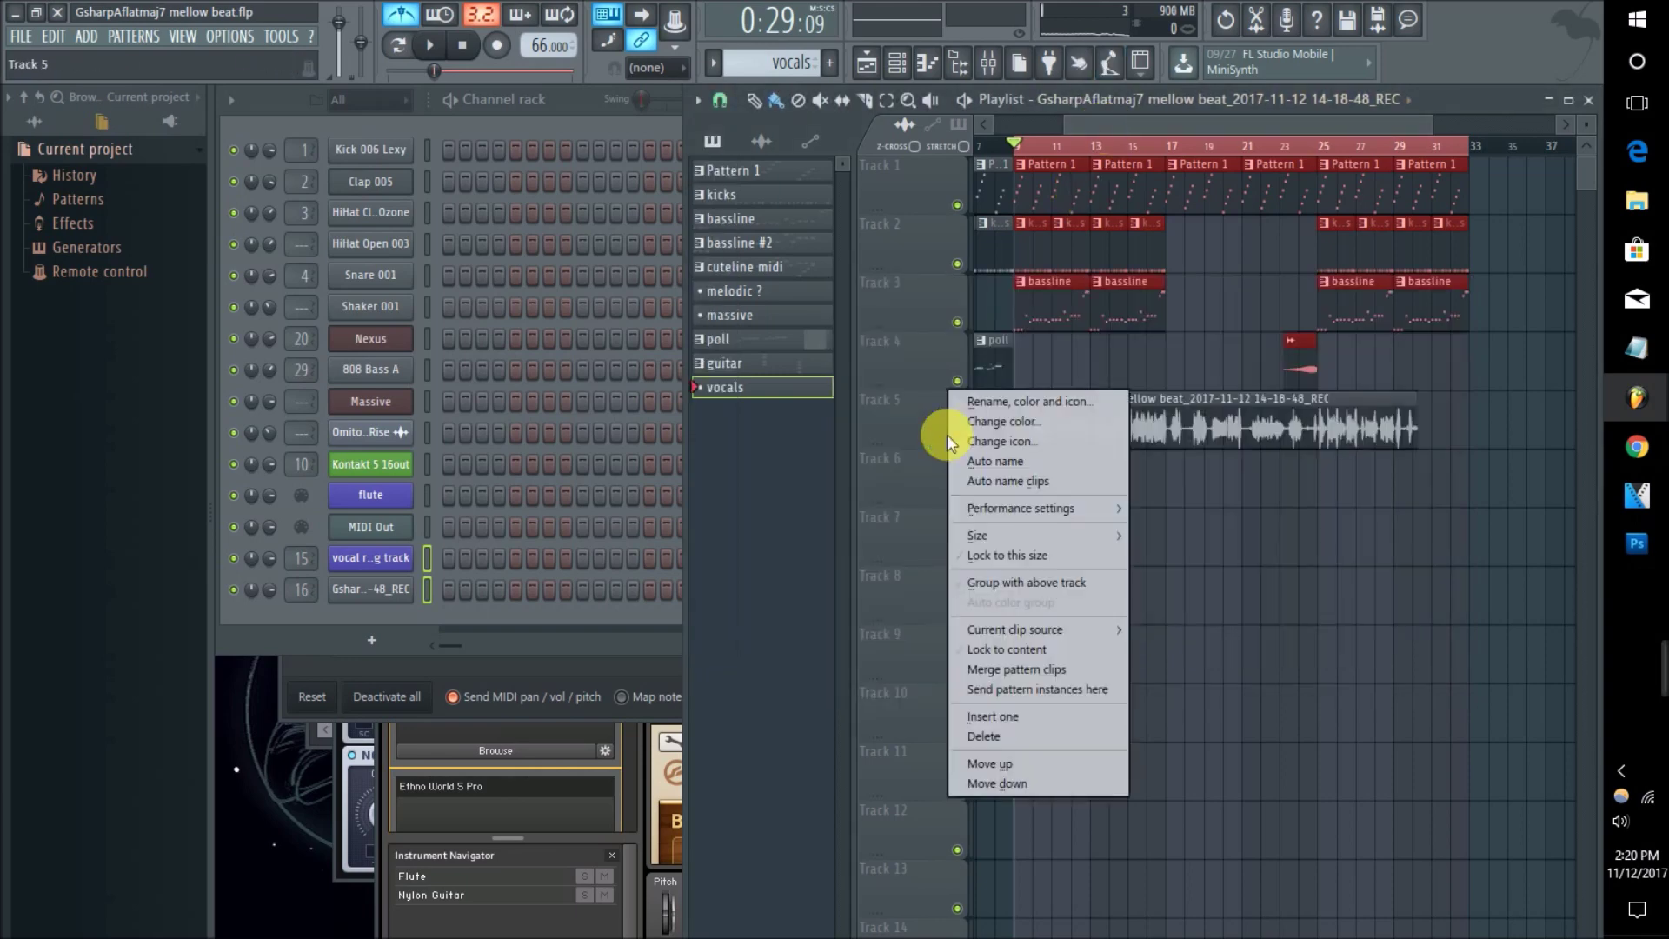
{"action": "left_click", "coordinate": [921, 429]}
{"action": "left_click", "coordinate": [957, 439], "text": "ctrl"}
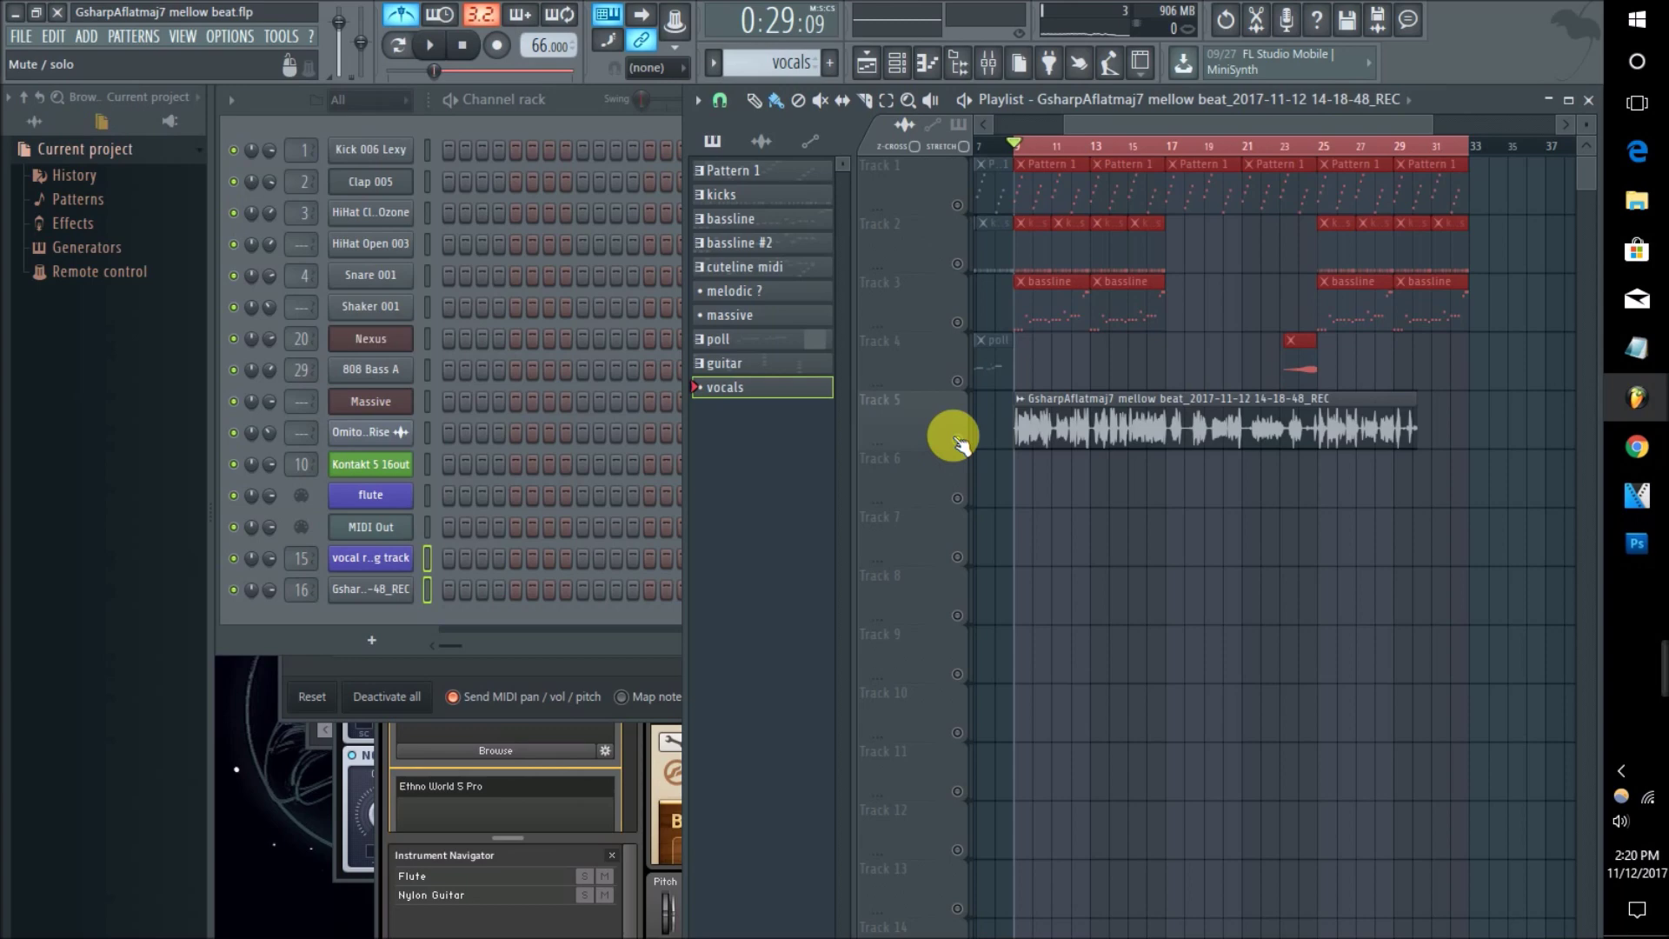
{"action": "left_click", "coordinate": [957, 439]}
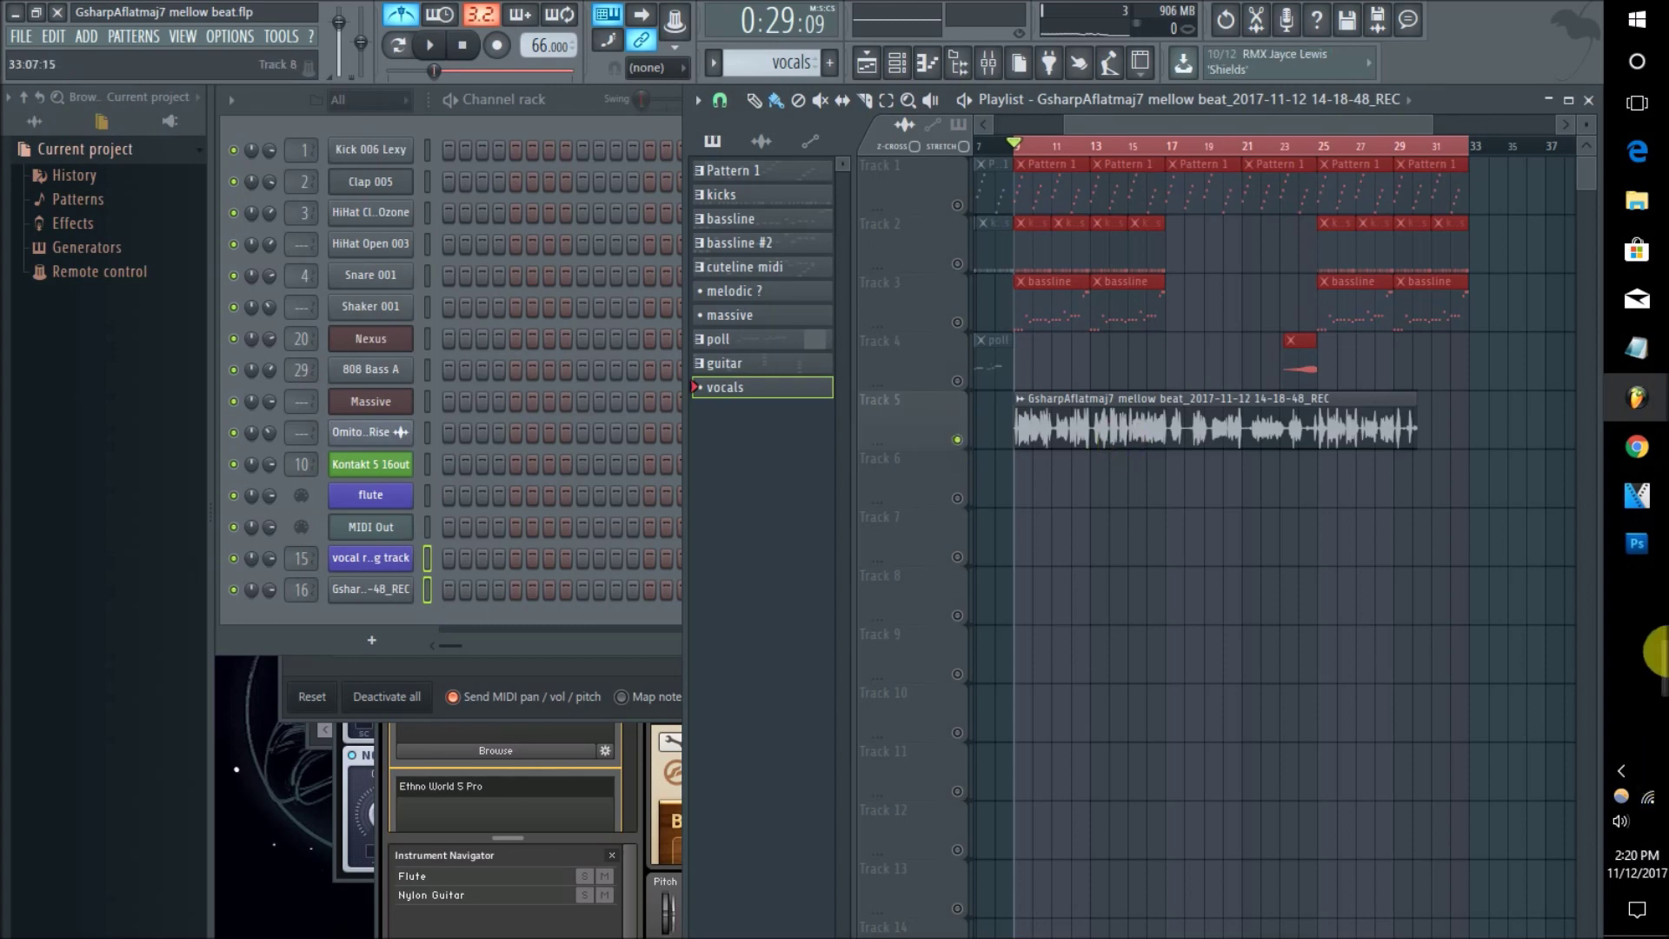
{"action": "mouse_move", "coordinate": [1660, 658]}
{"action": "left_mouse_down"}
{"action": "mouse_move", "coordinate": [1080, 577]}
{"action": "mouse_move", "coordinate": [957, 582]}
{"action": "mouse_move", "coordinate": [1508, 691]}
{"action": "mouse_move", "coordinate": [1664, 662]}
{"action": "left_mouse_up"}
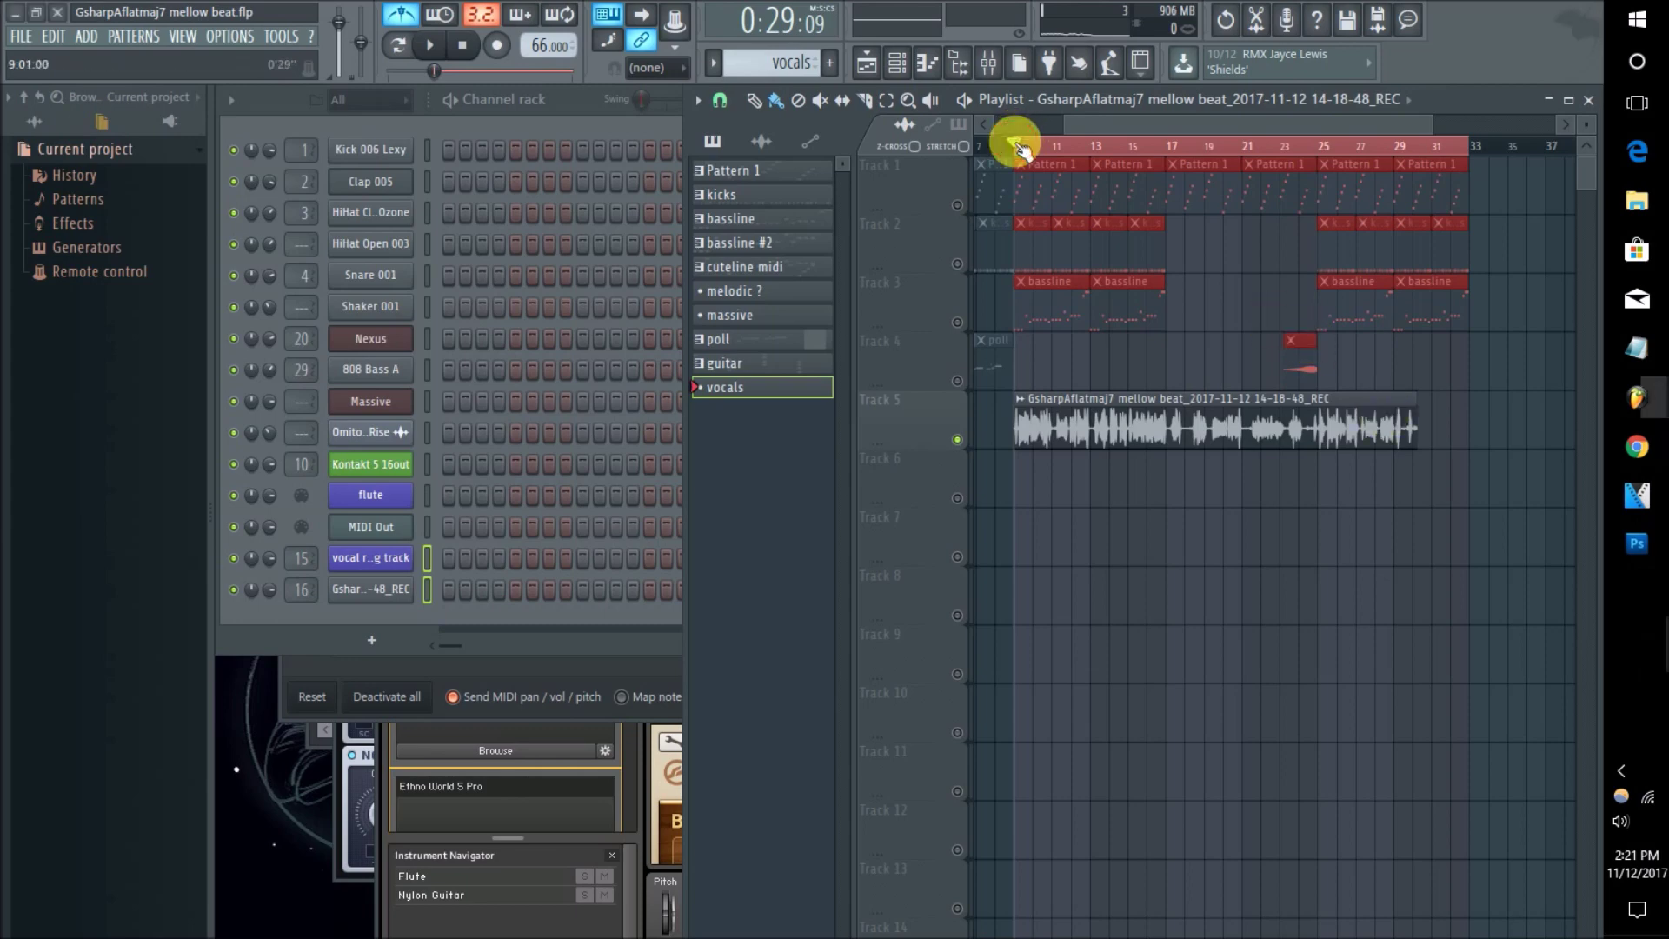
{"action": "key", "text": "space"}
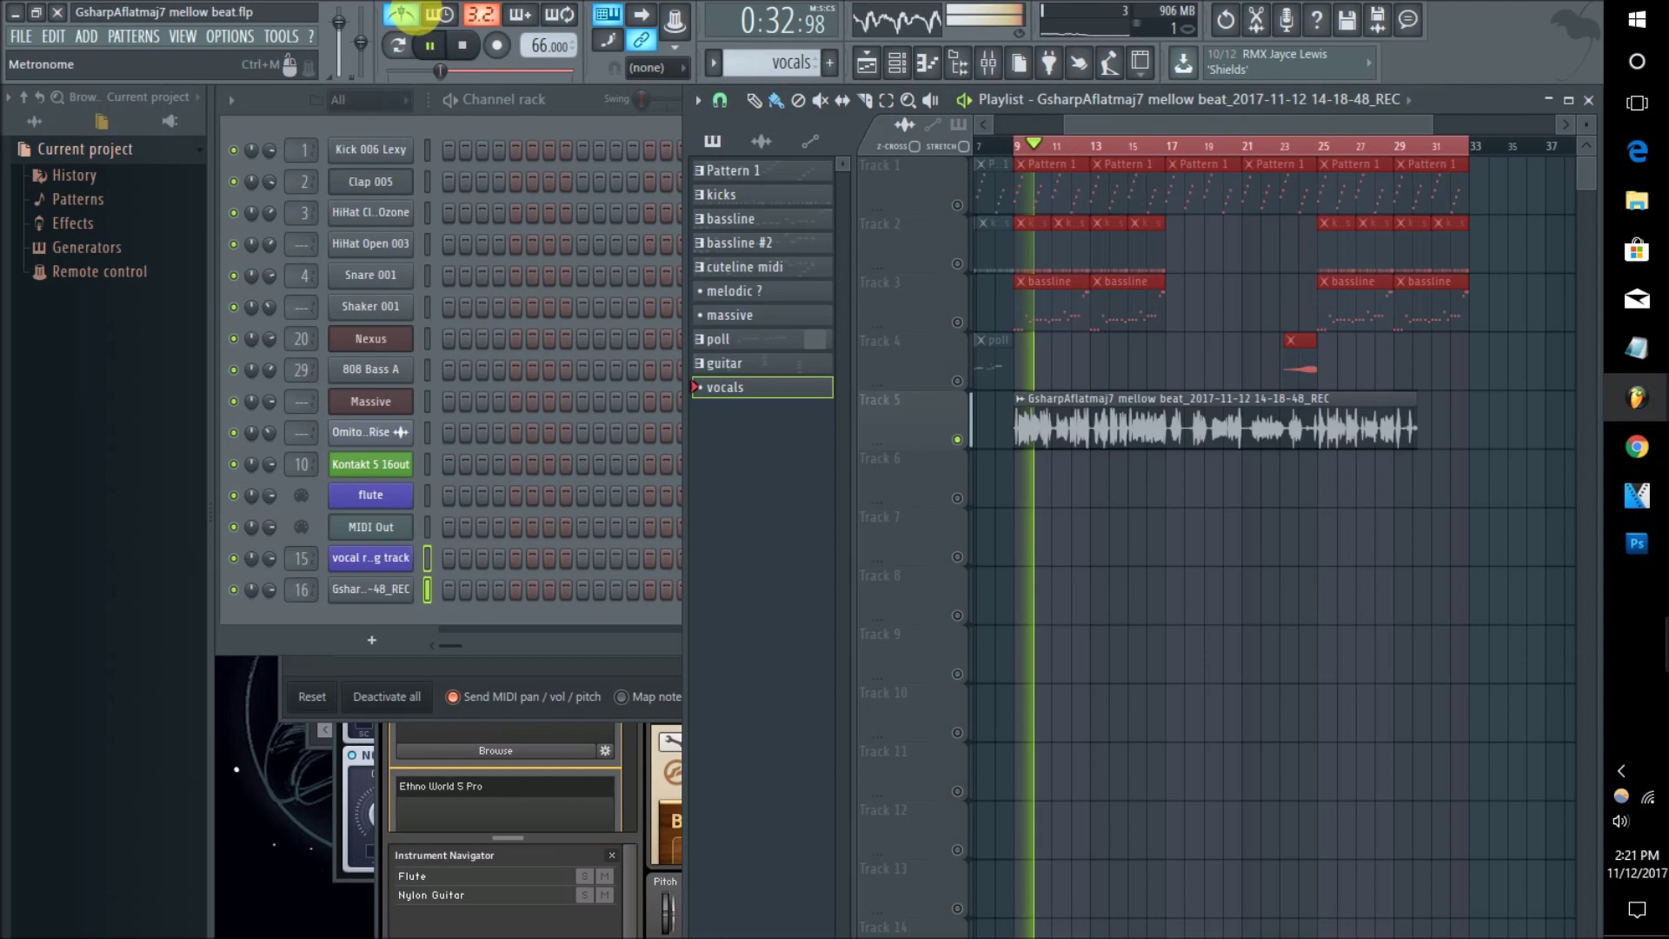
{"action": "key", "text": "space"}
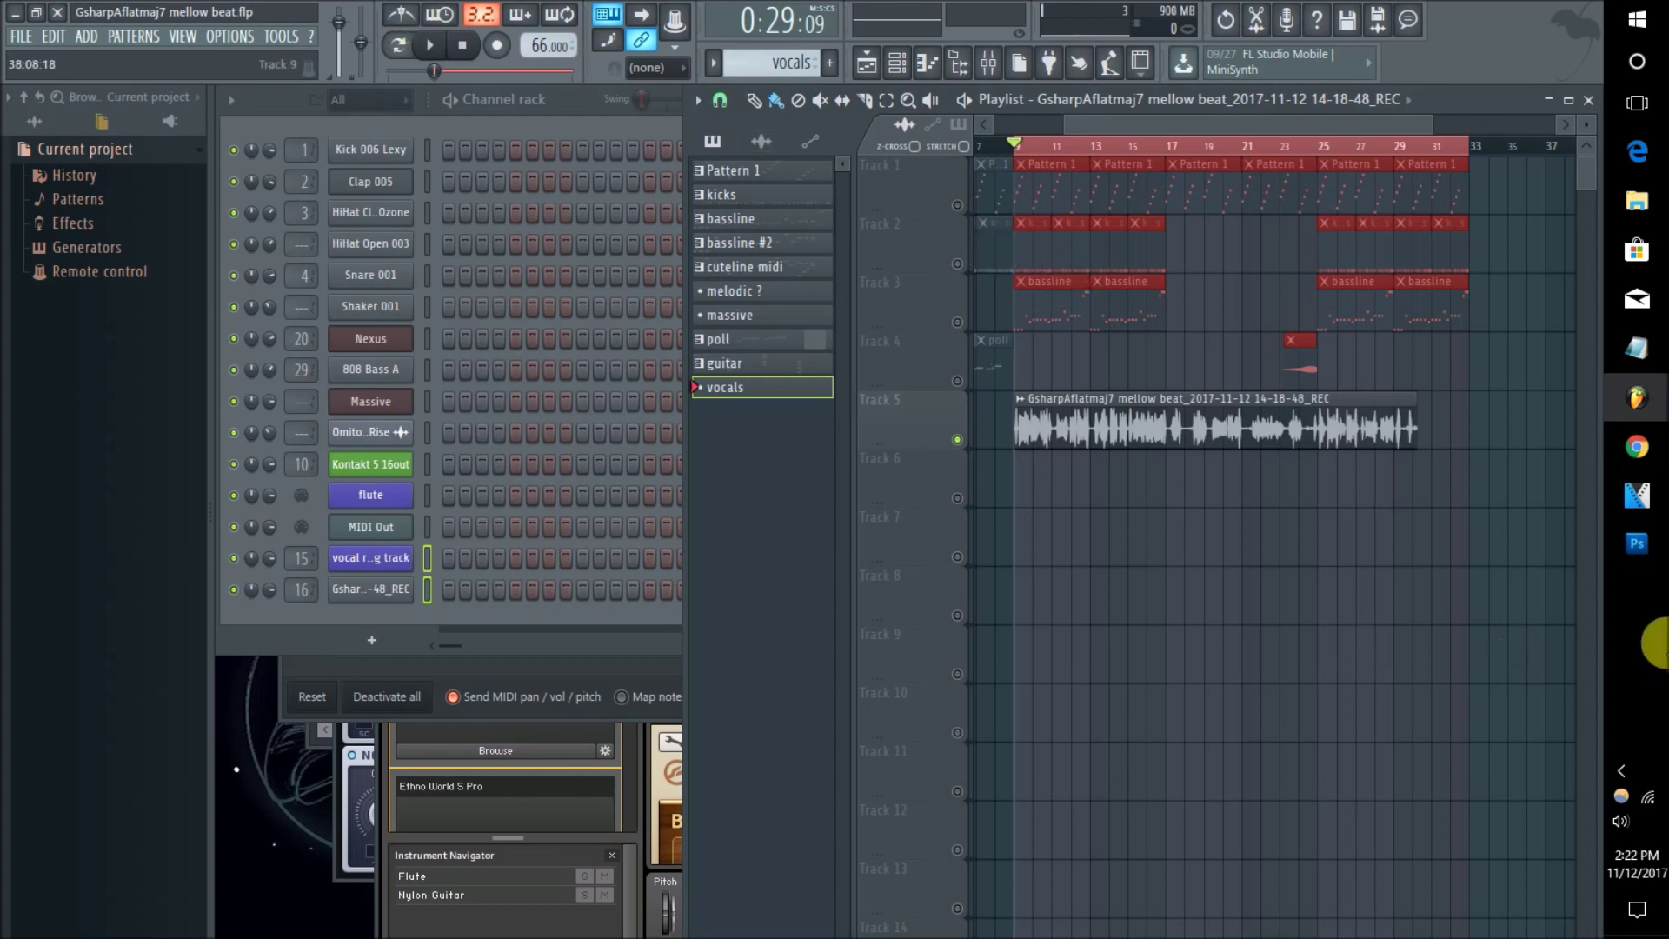
{"action": "left_click_drag", "start_coordinate": [1613, 626], "coordinate": [458, 558]}
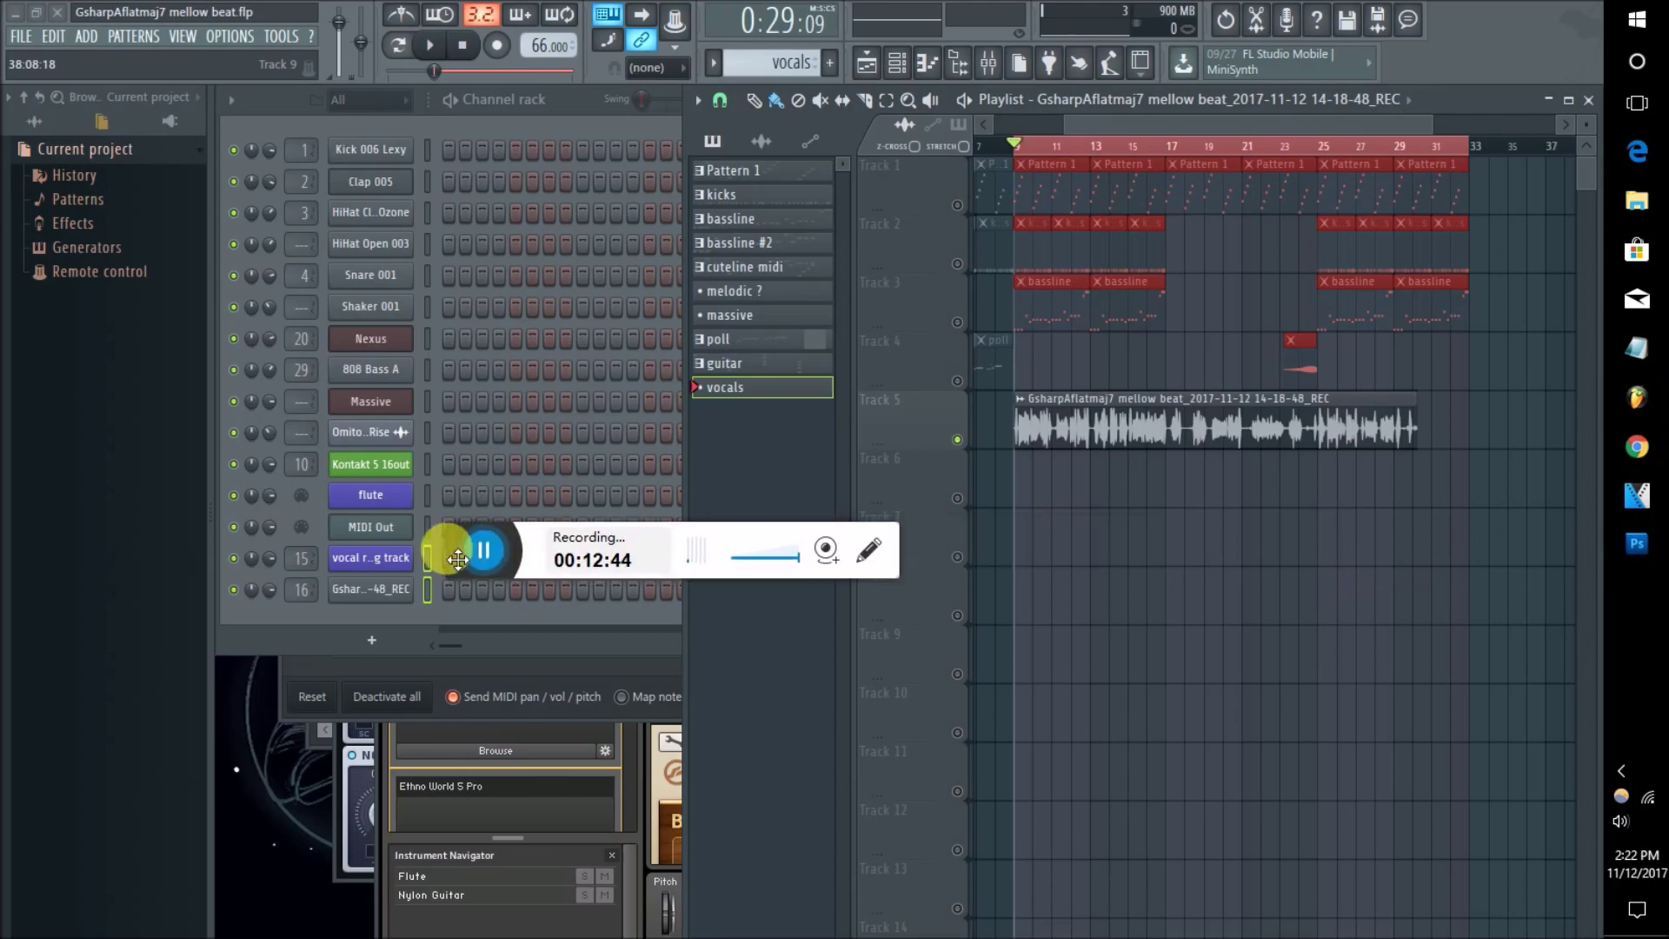